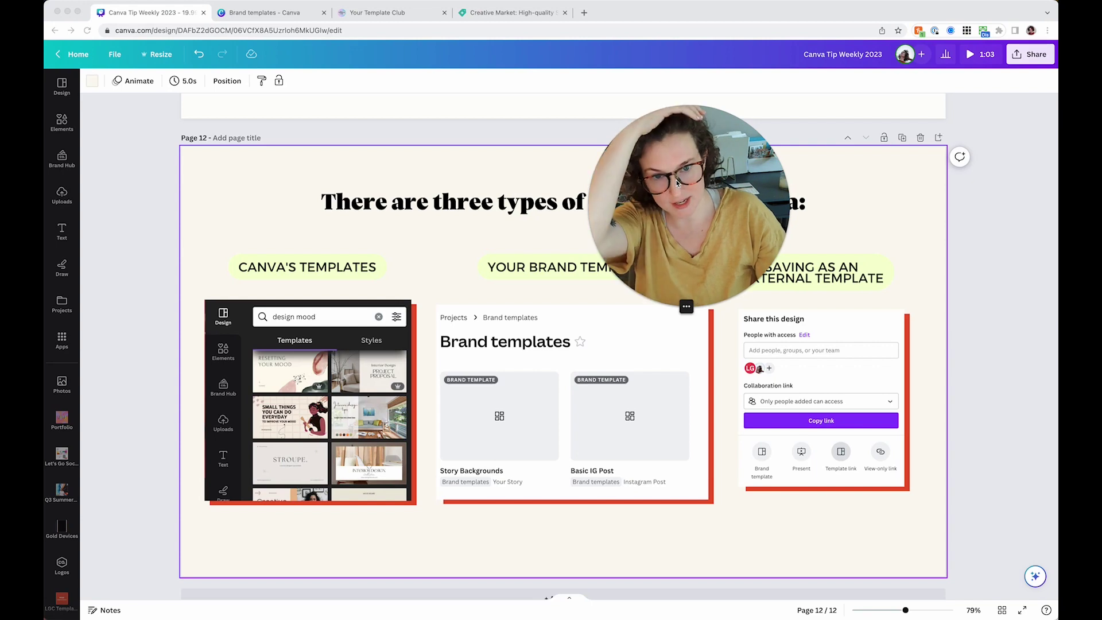
# Open a new browser tab and load the Canva home page.
pyautogui.moveTo(677, 183); pyautogui.dragTo(564, 296)
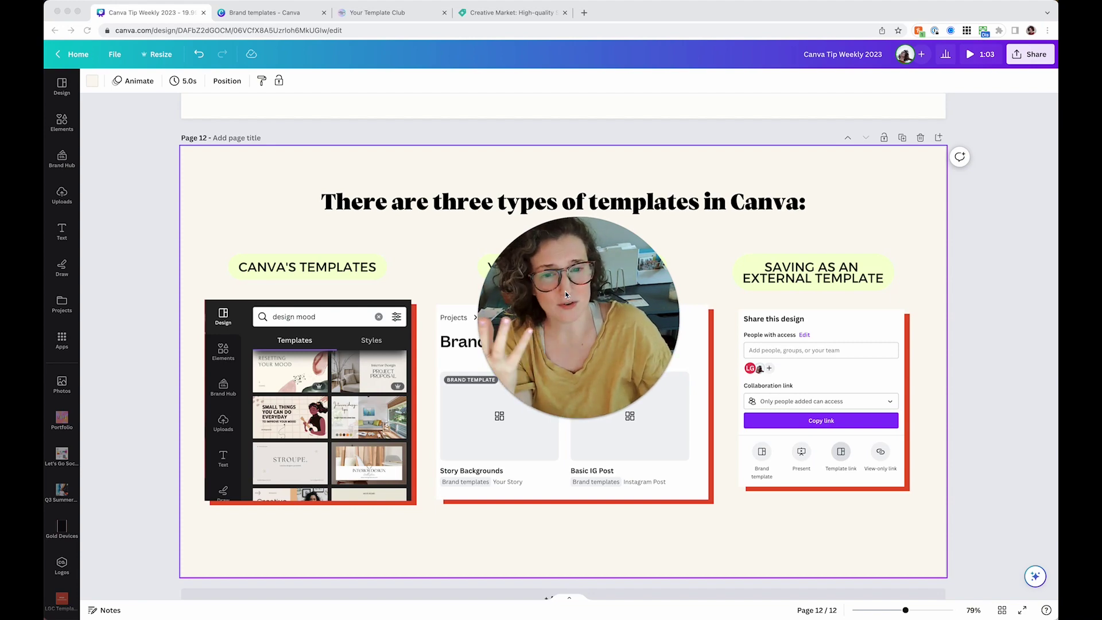
pyautogui.moveTo(566, 294)
pyautogui.mouseDown()
pyautogui.moveTo(634, 293)
pyautogui.moveTo(584, 303)
pyautogui.mouseUp()
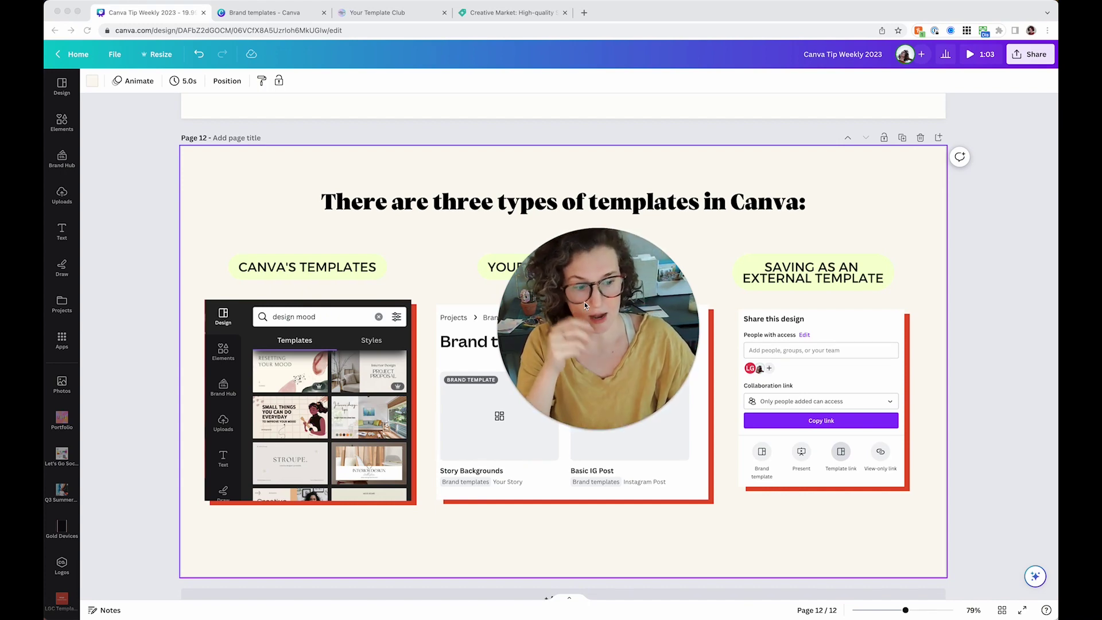
pyautogui.moveTo(584, 302); pyautogui.dragTo(543, 300)
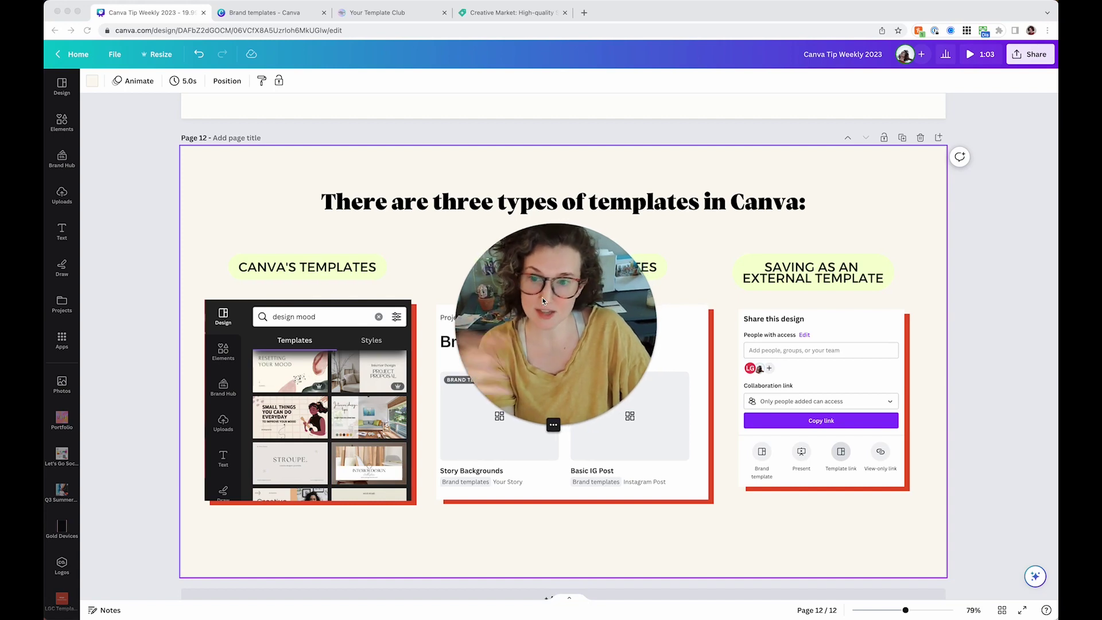
pyautogui.click(583, 12)
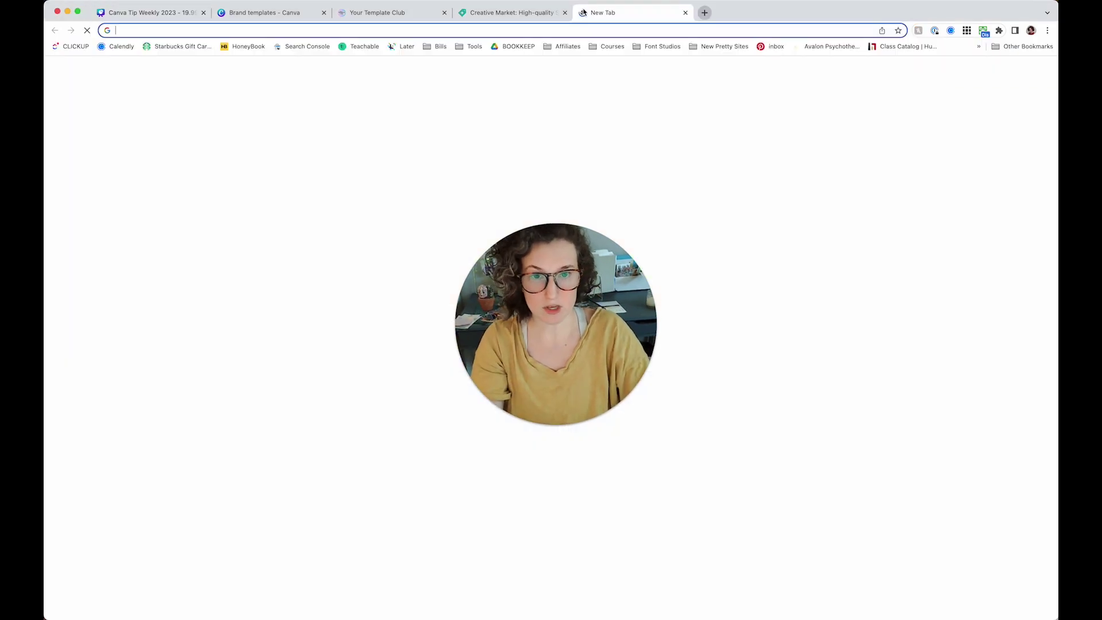
pyautogui.write('canva')
pyautogui.press('Return')
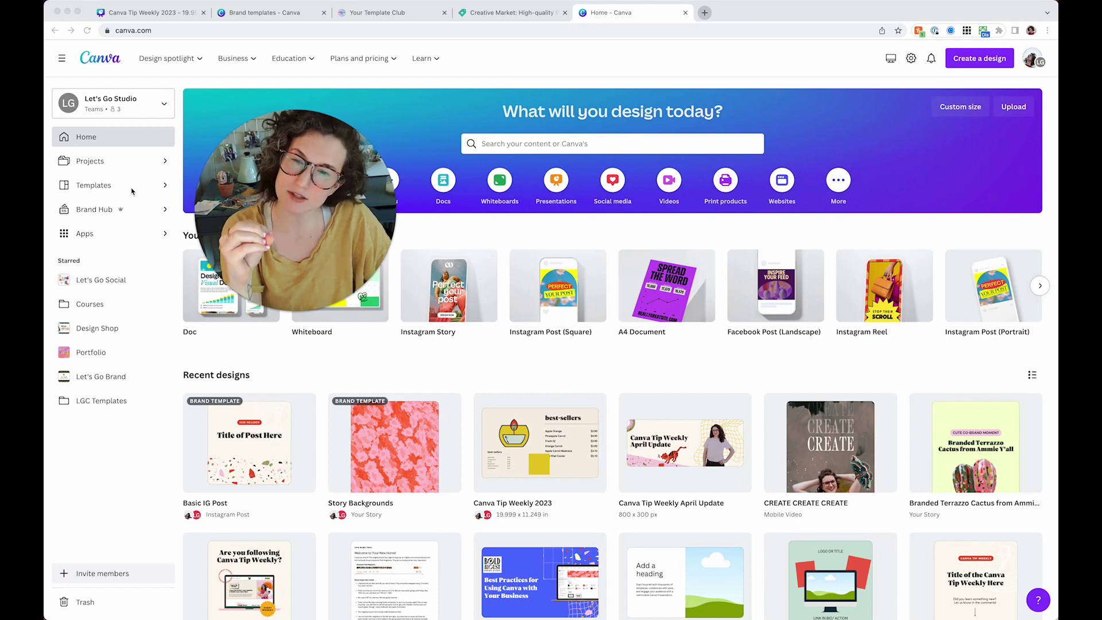
# Browse the Templates gallery and open the Instagram Reels video templates.
pyautogui.click(128, 190)
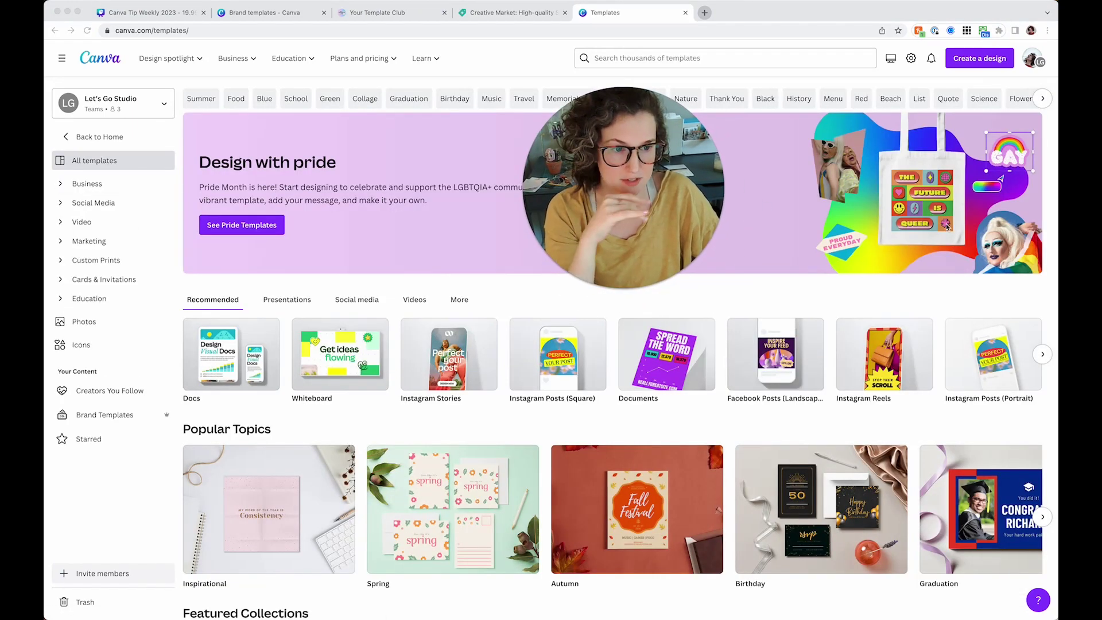
pyautogui.scroll(-2, 947, 227)
pyautogui.scroll(-3, 947, 227)
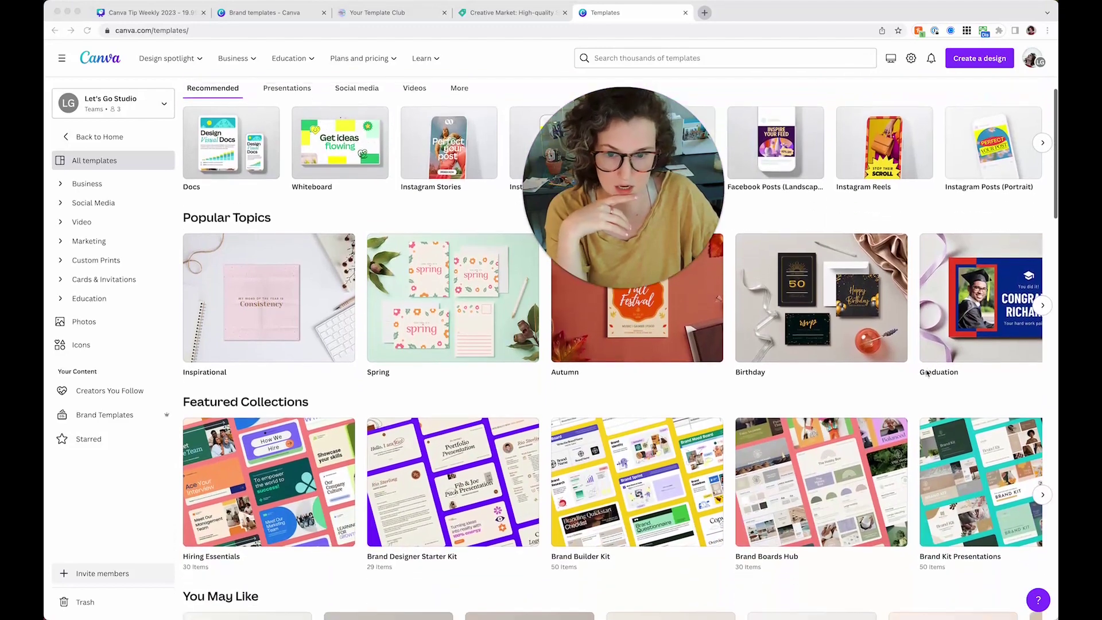
pyautogui.scroll(-3, 353, 344)
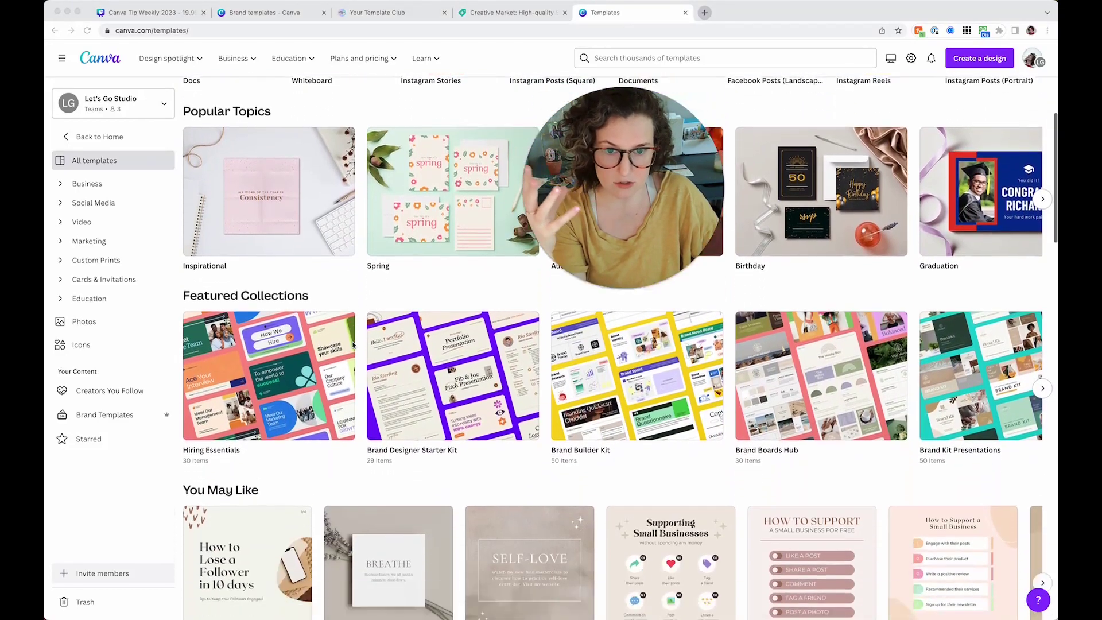
pyautogui.scroll(-3, 352, 344)
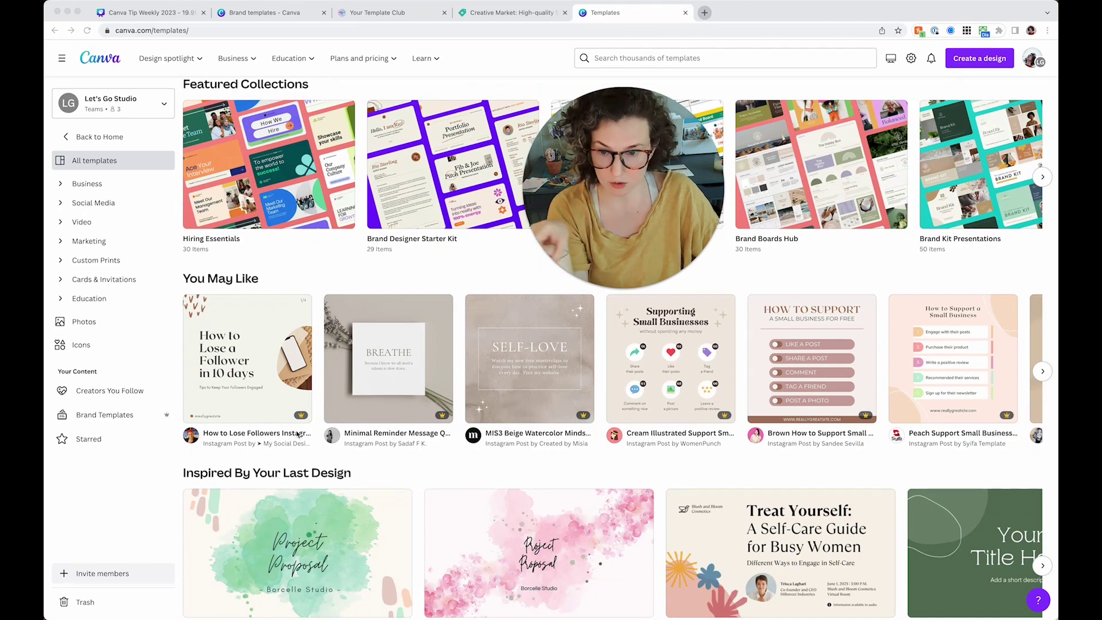
pyautogui.scroll(-1, 827, 478)
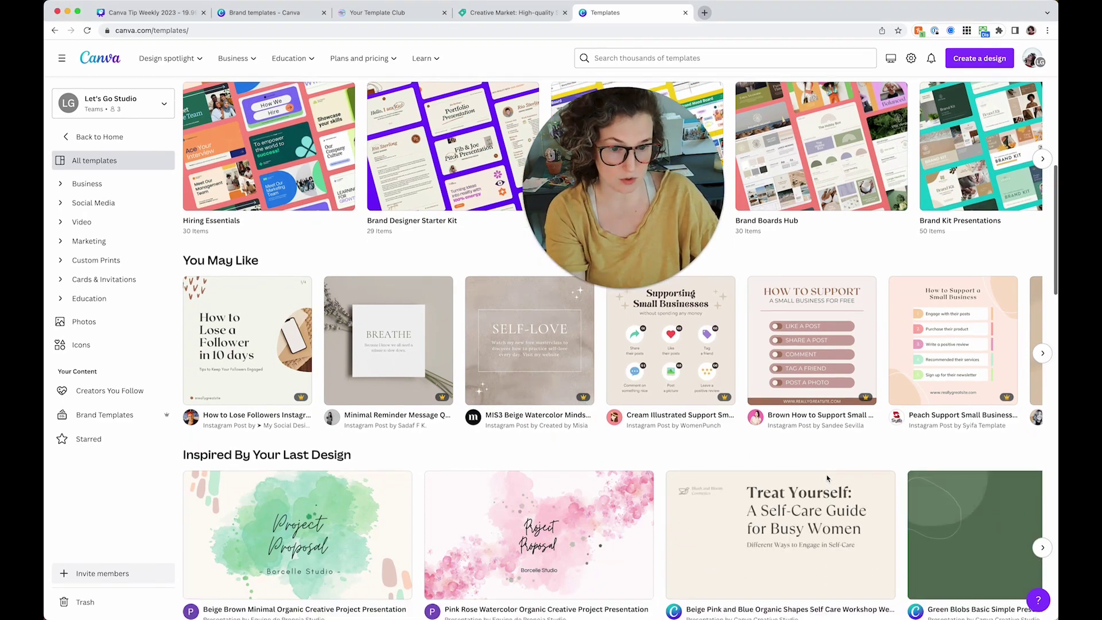
pyautogui.scroll(-5, 827, 478)
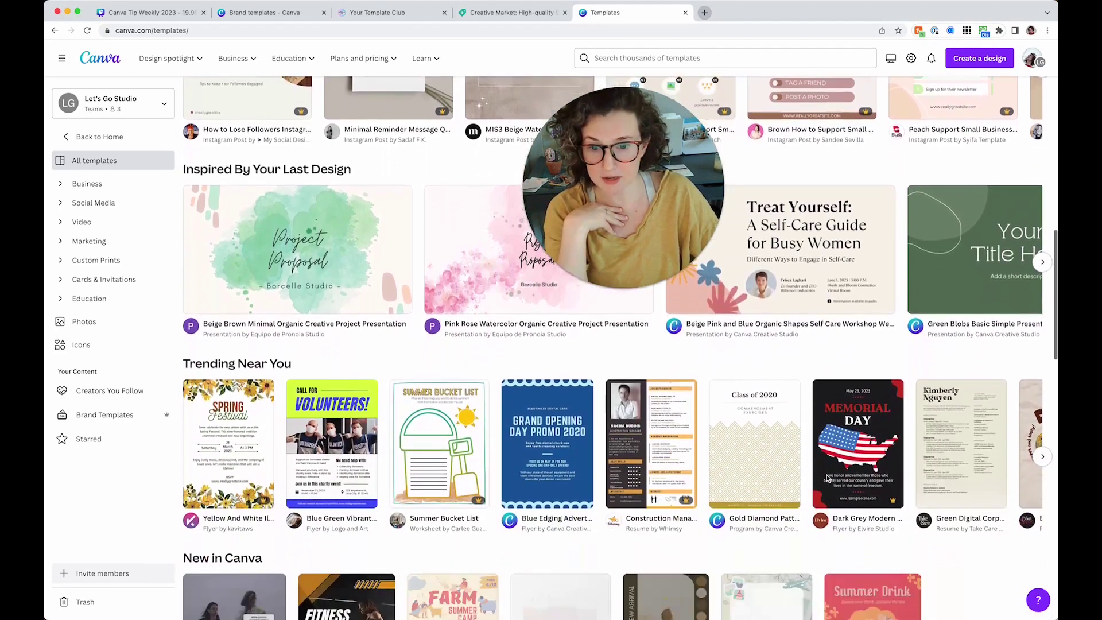
pyautogui.scroll(-1, 827, 478)
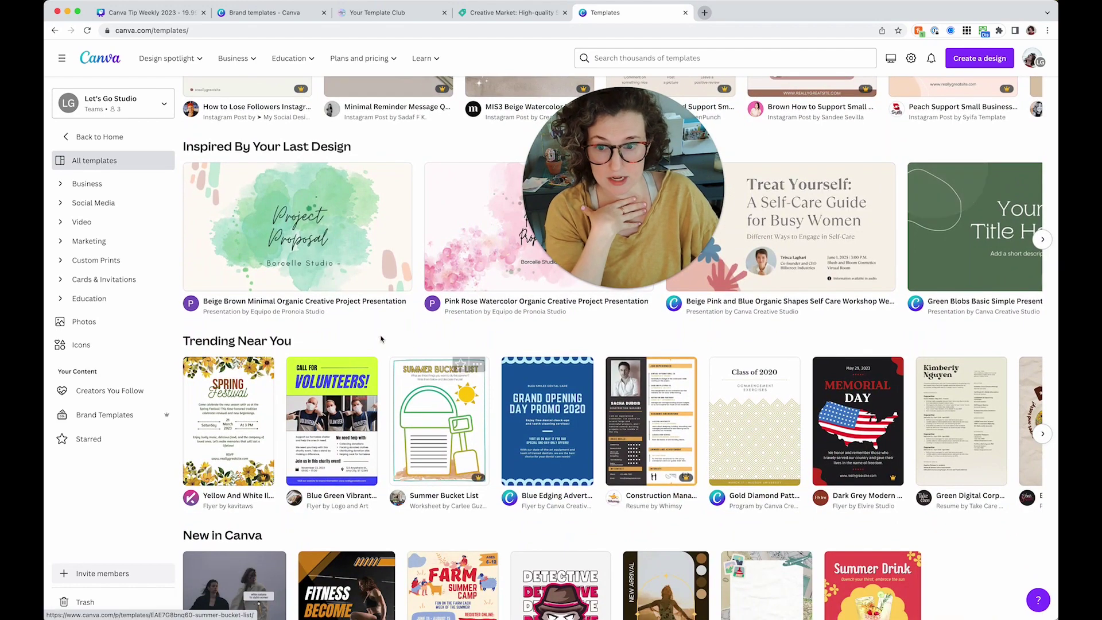
pyautogui.scroll(-1, 381, 339)
pyautogui.scroll(-3, 356, 373)
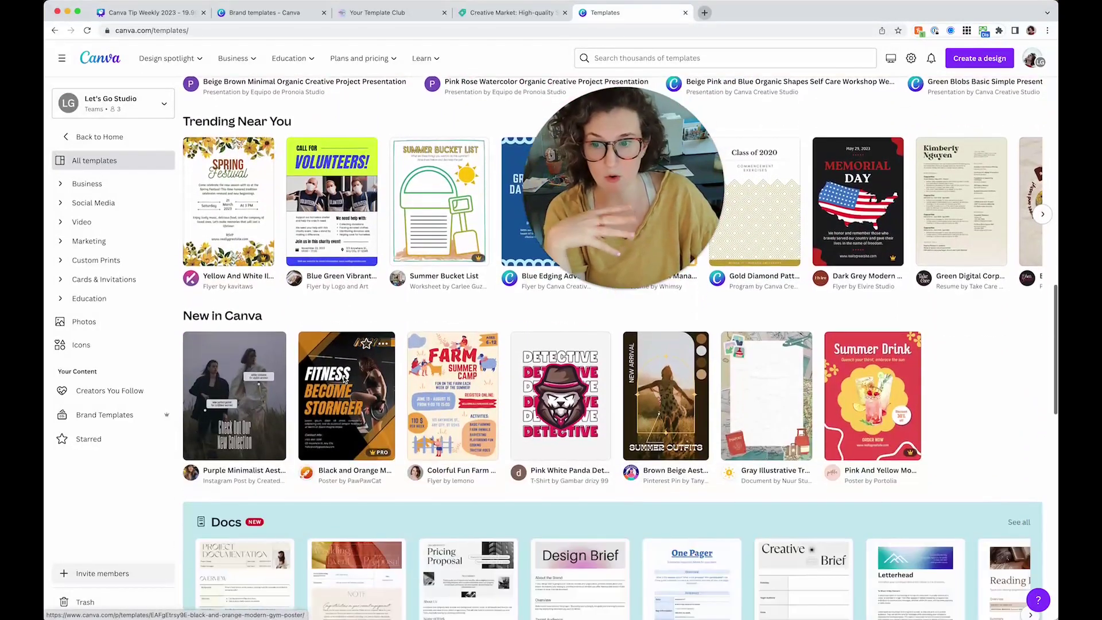
pyautogui.scroll(-3, 258, 379)
pyautogui.scroll(-2, 253, 385)
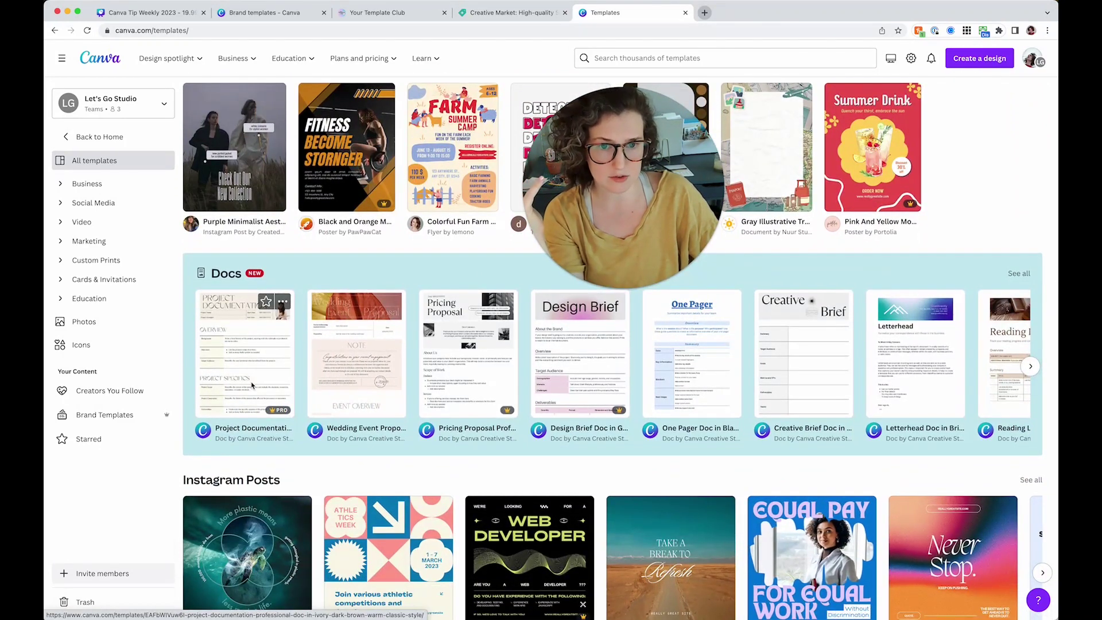
pyautogui.scroll(-3, 251, 384)
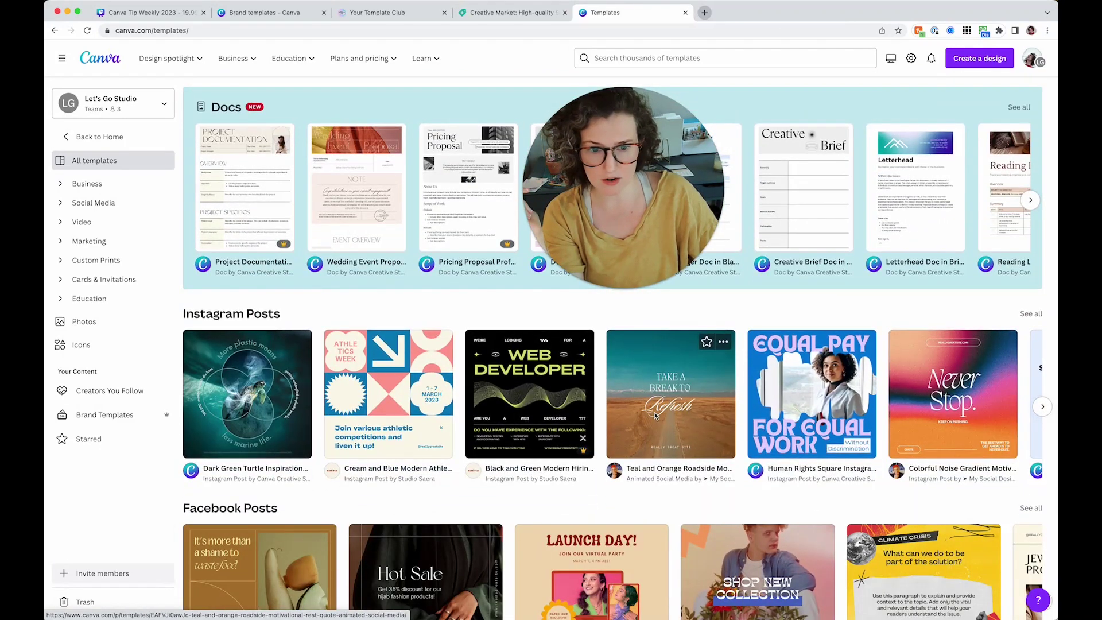
pyautogui.scroll(-1, 653, 412)
pyautogui.scroll(10, 598, 393)
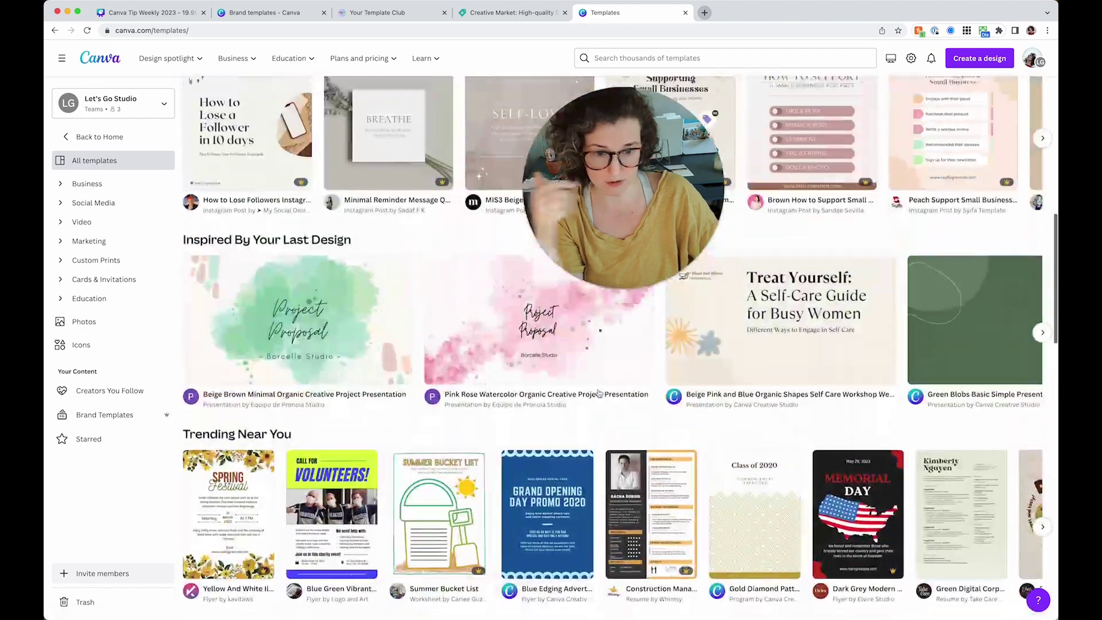
pyautogui.scroll(10, 598, 393)
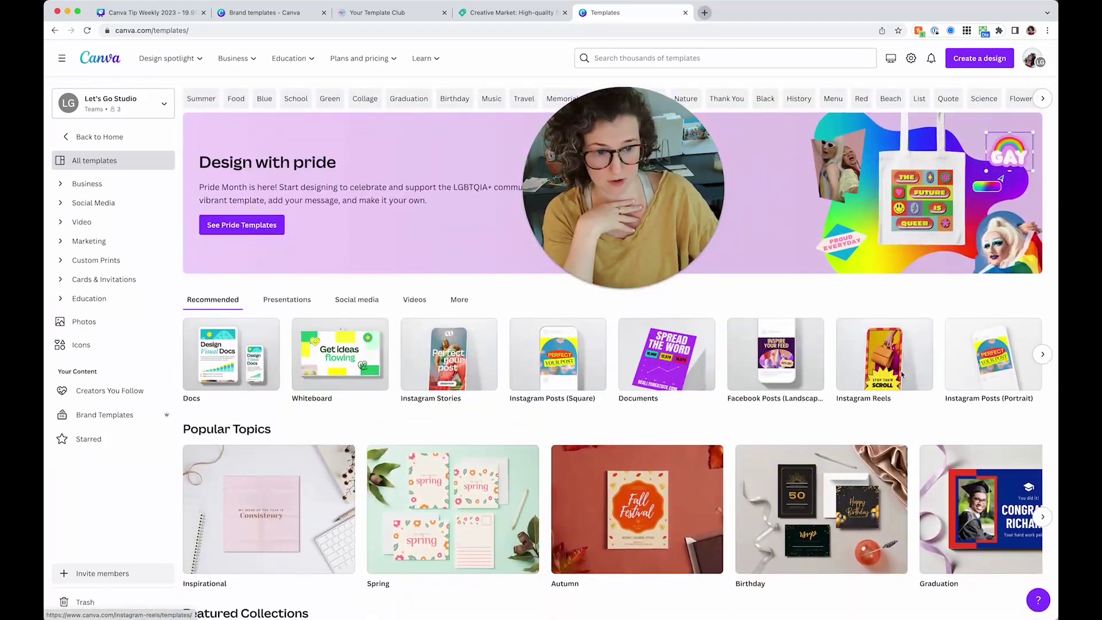
pyautogui.click(884, 364)
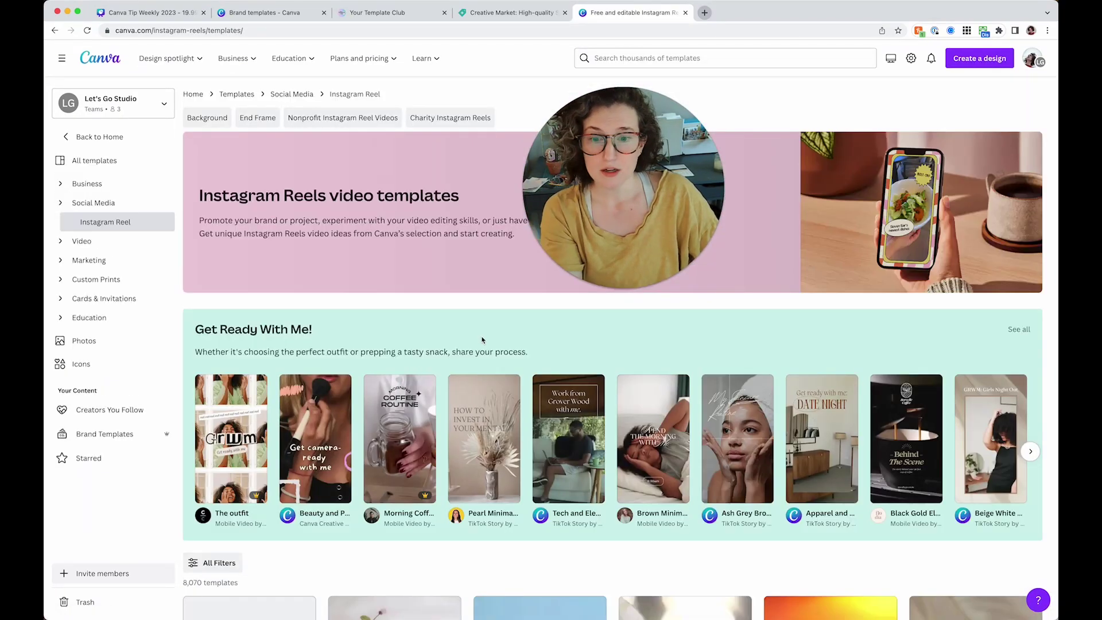
# Customize the Ash Grey Brown Cream Minimal Mood Lifestyle Hacks TikTok Video template as a new design.
pyautogui.scroll(-1, 485, 367)
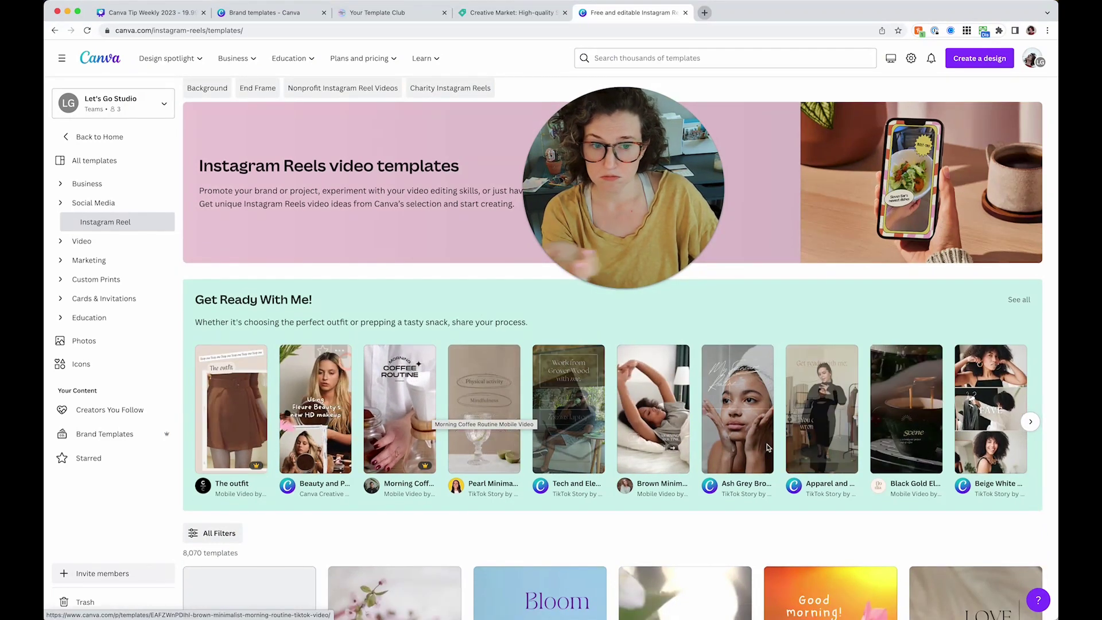
pyautogui.scroll(-2, 841, 340)
pyautogui.scroll(2, 841, 340)
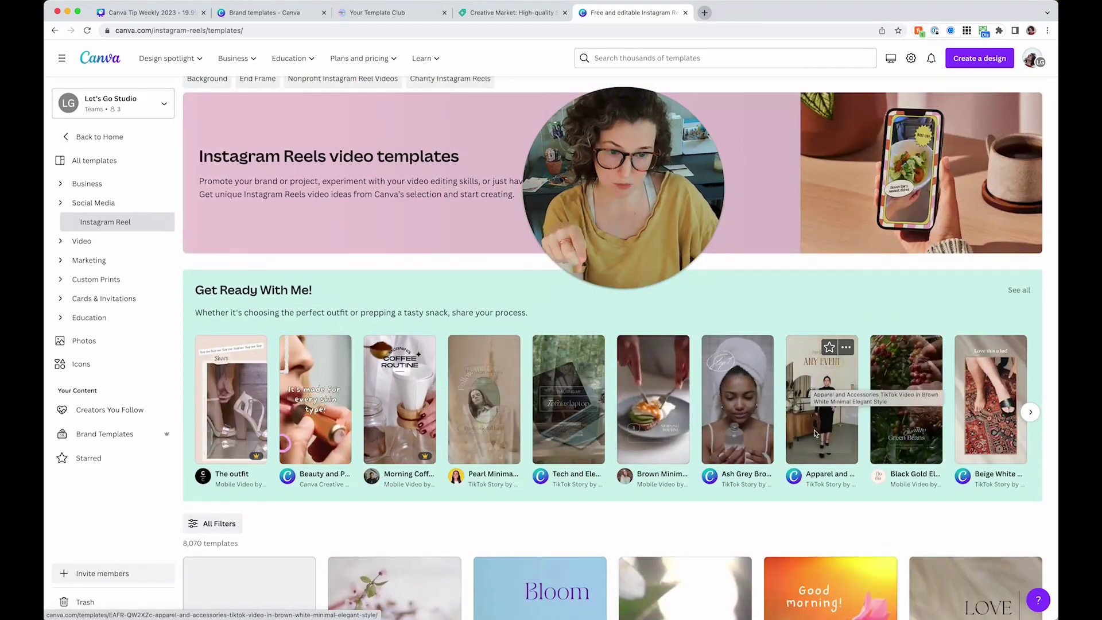
pyautogui.click(733, 425)
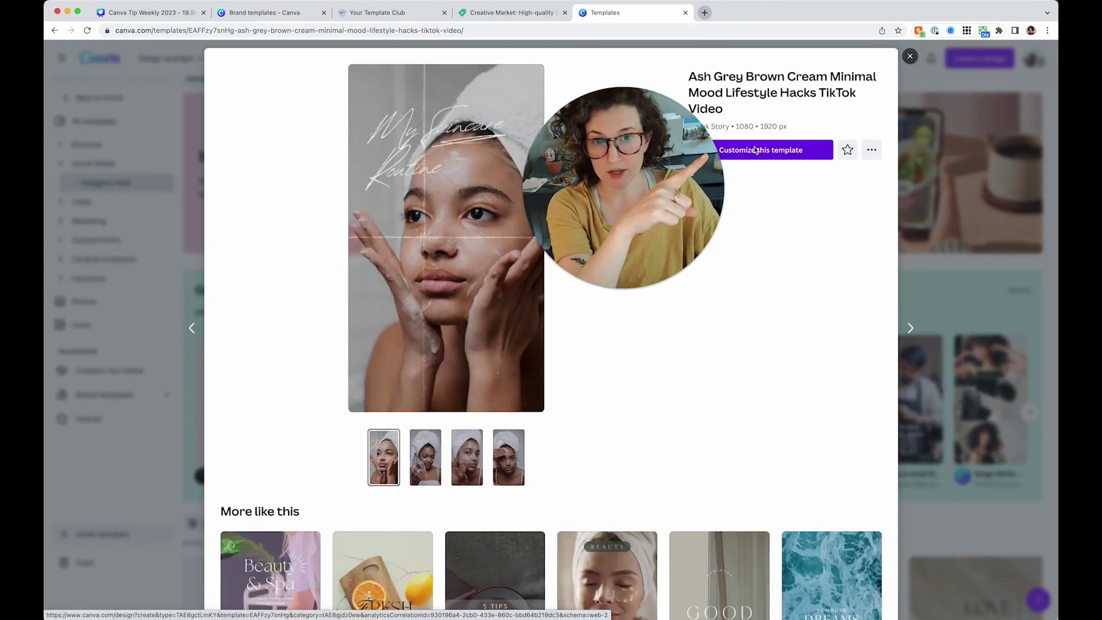
pyautogui.click(755, 150)
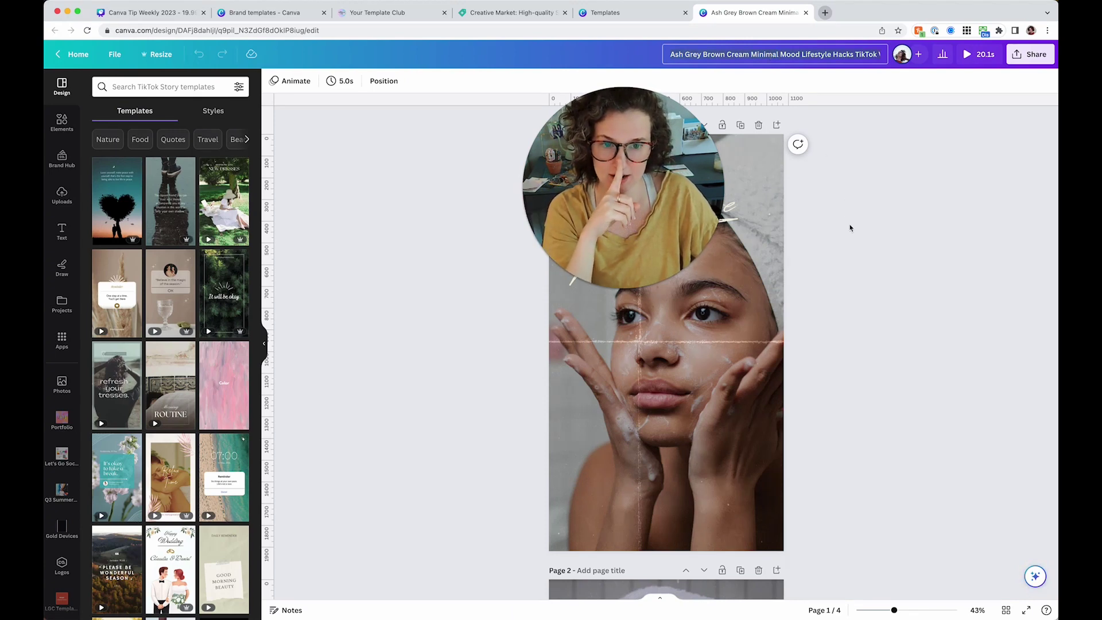
# Delete the template's video pages, undoing two deletions, until a single cream page remains.
pyautogui.scroll(-15, 851, 233)
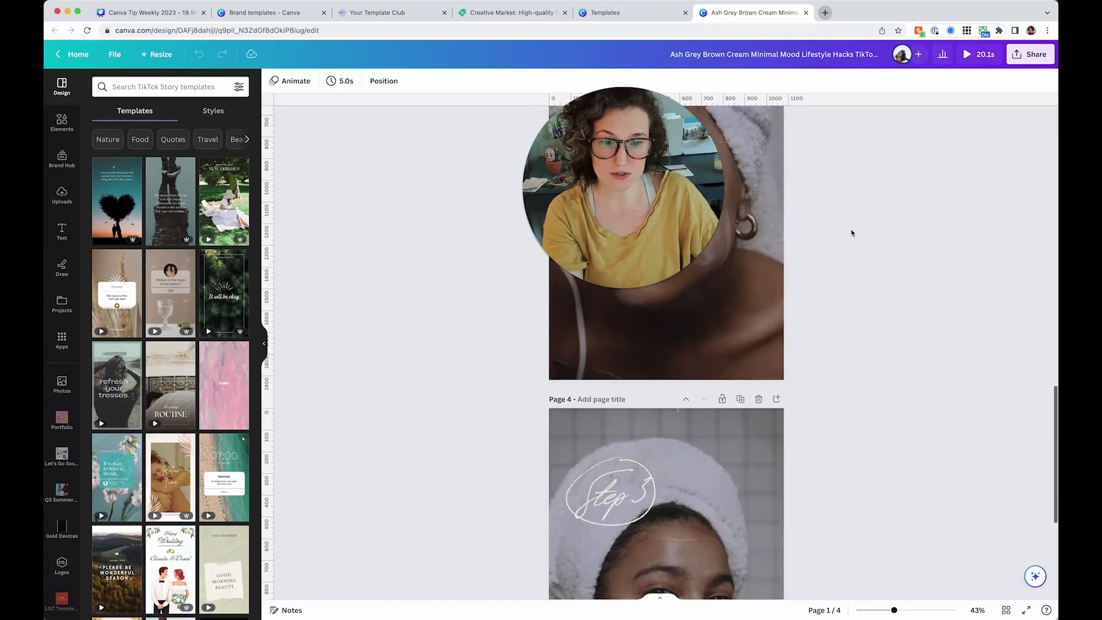
pyautogui.scroll(15, 851, 232)
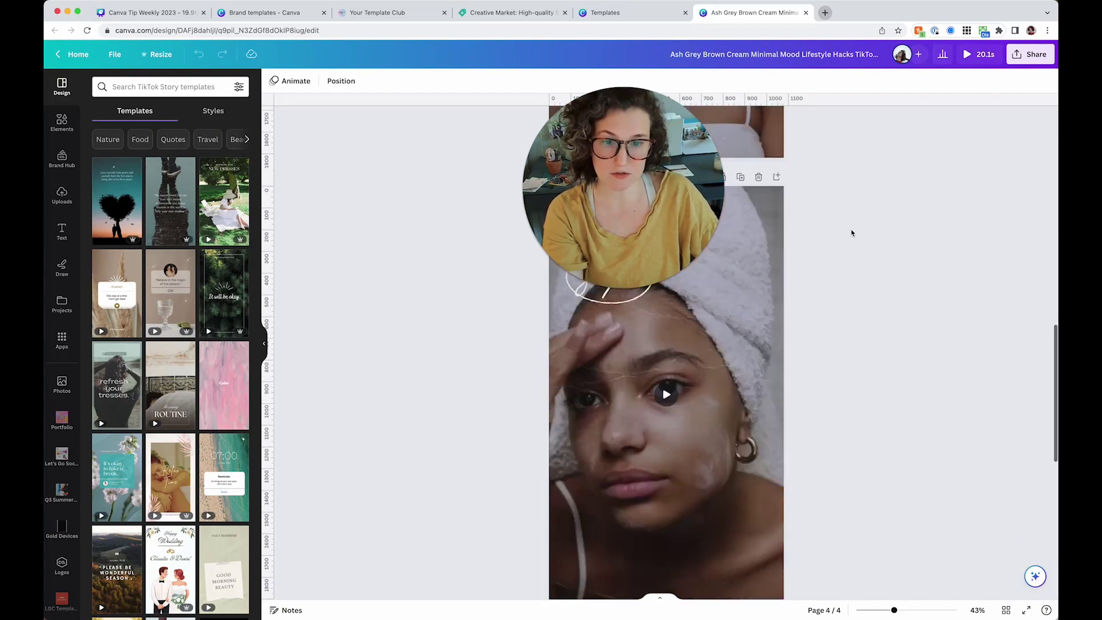
pyautogui.scroll(3, 851, 232)
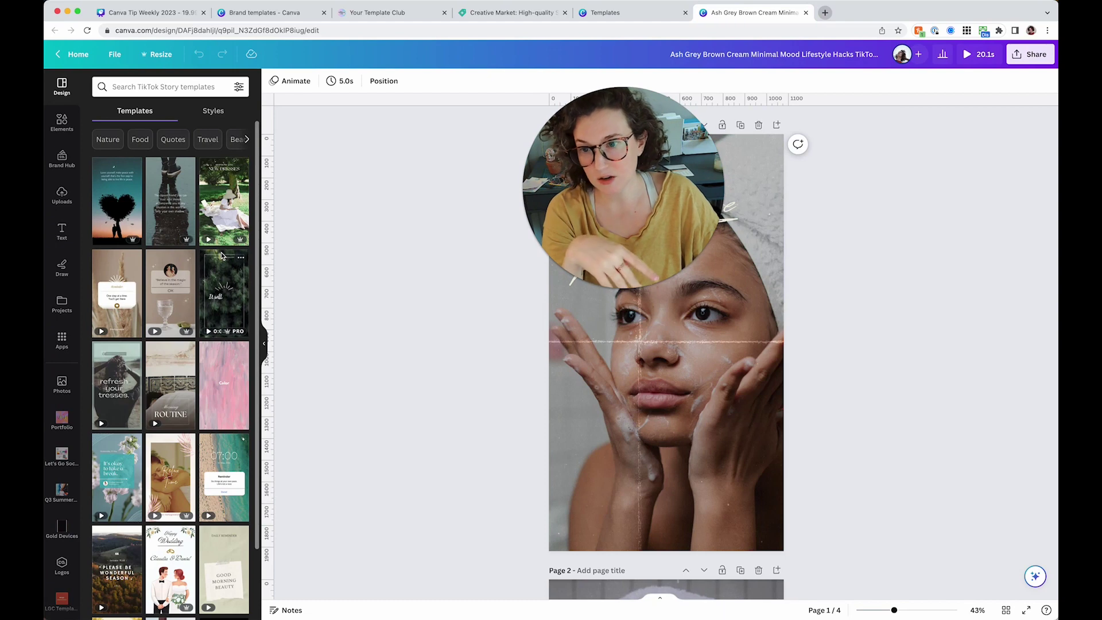
pyautogui.moveTo(127, 320)
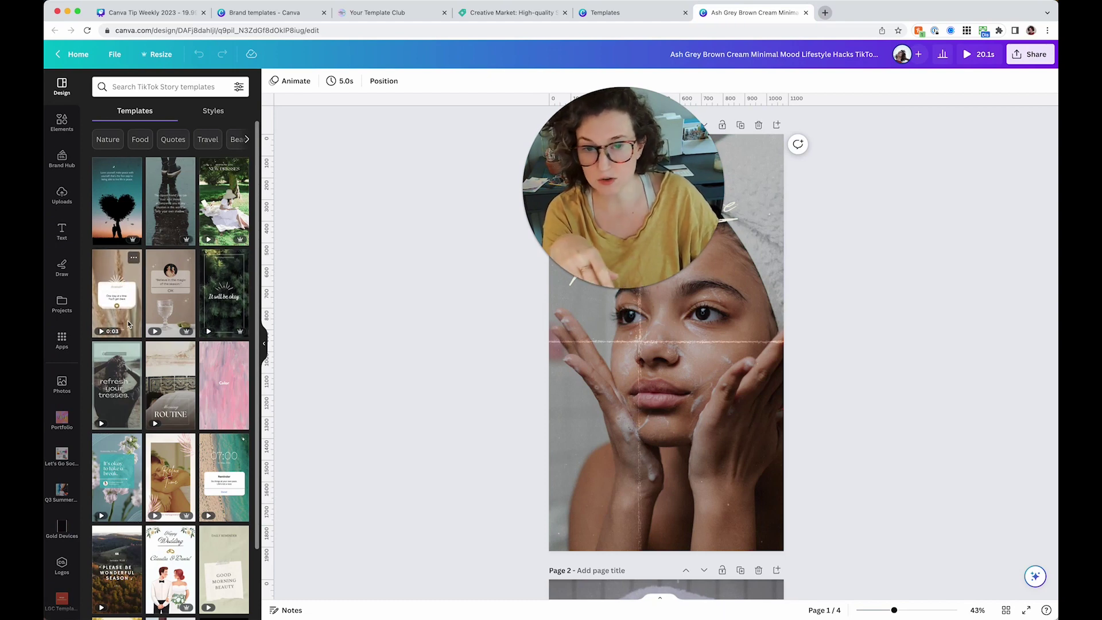
pyautogui.click(758, 125)
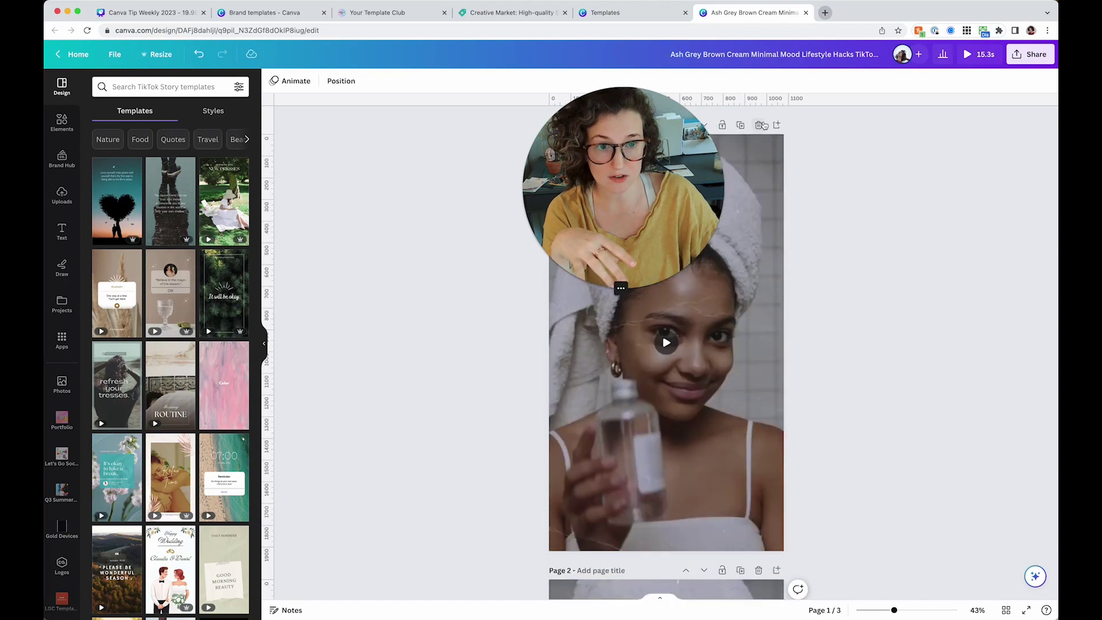
pyautogui.click(758, 125)
pyautogui.click(757, 125)
pyautogui.hotkey('ctrl', 'z')
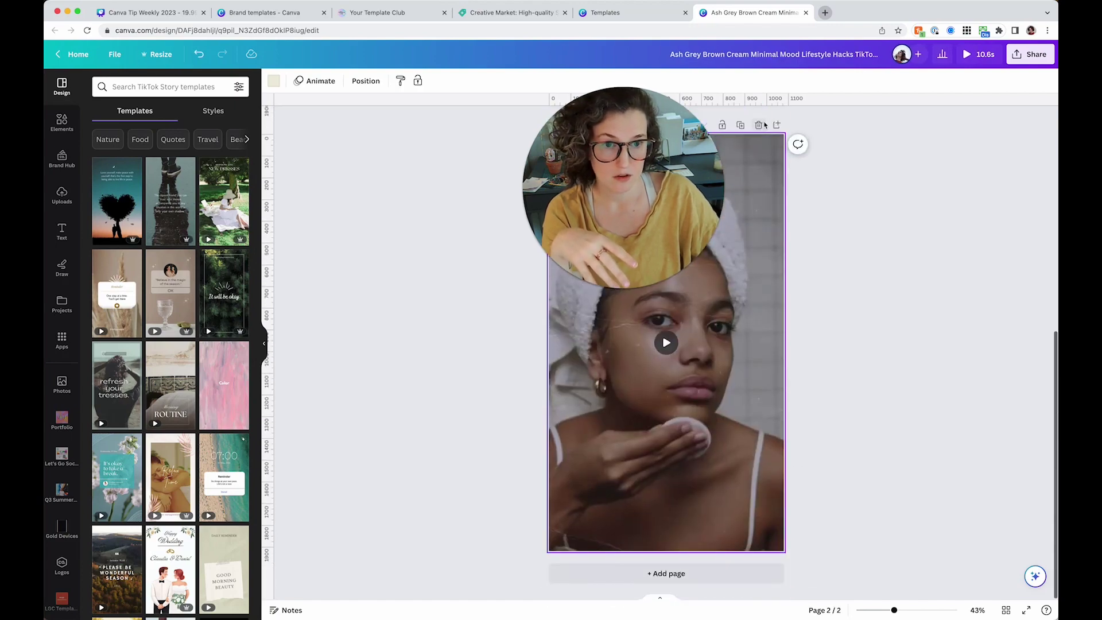
pyautogui.hotkey('ctrl', 'z')
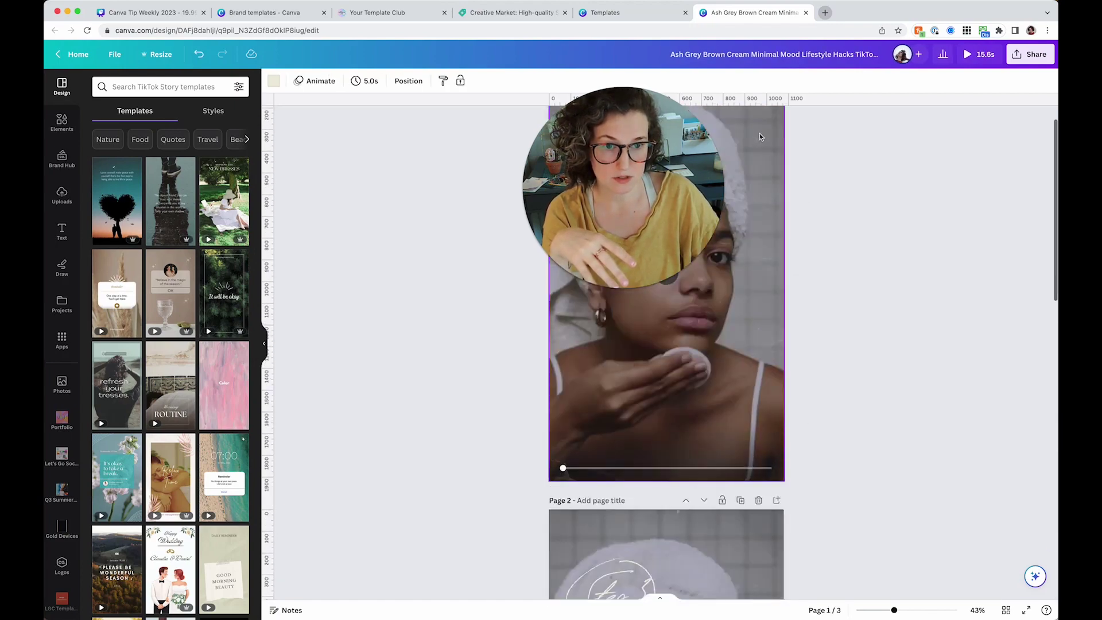
pyautogui.click(758, 127)
# Delete the last extra page, apply the Neutral Minimalist Reminder template, and preview it.
pyautogui.click(758, 127)
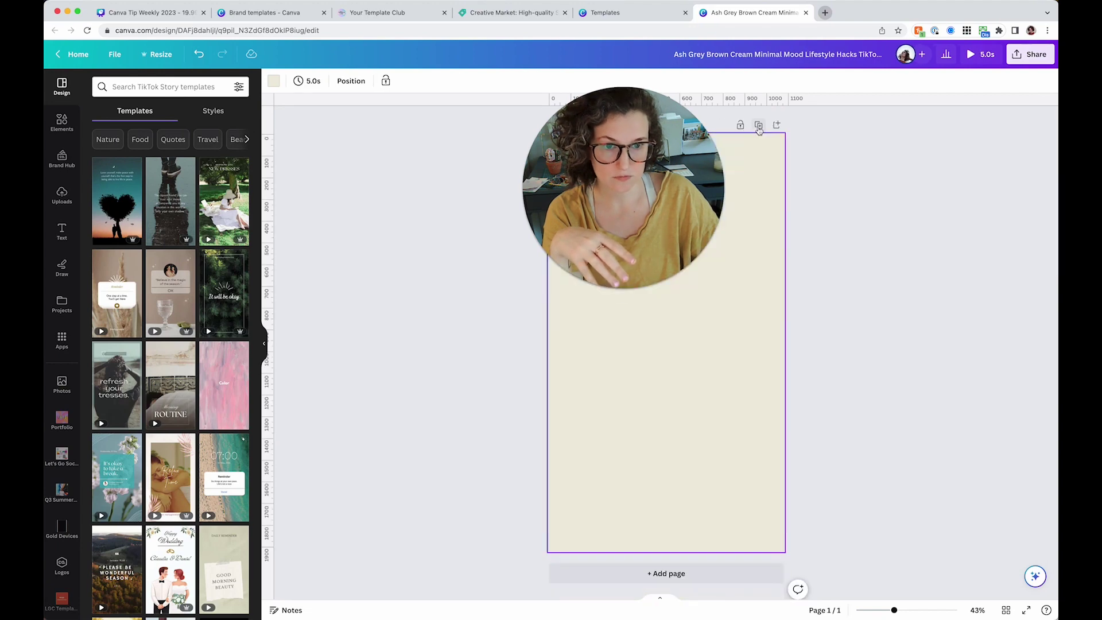
pyautogui.click(128, 292)
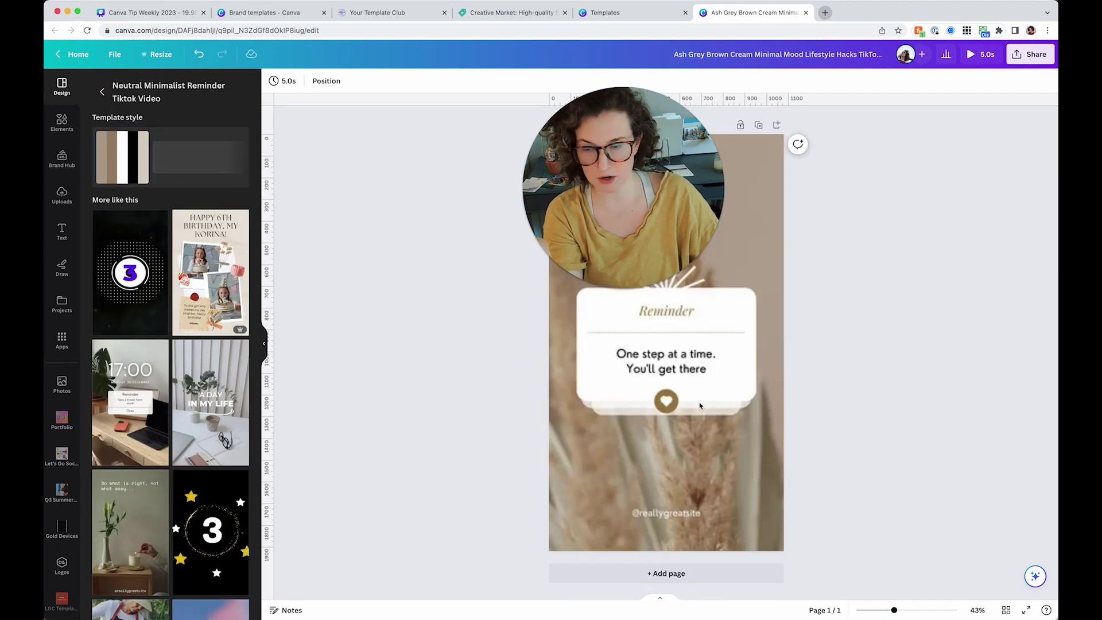
pyautogui.click(977, 55)
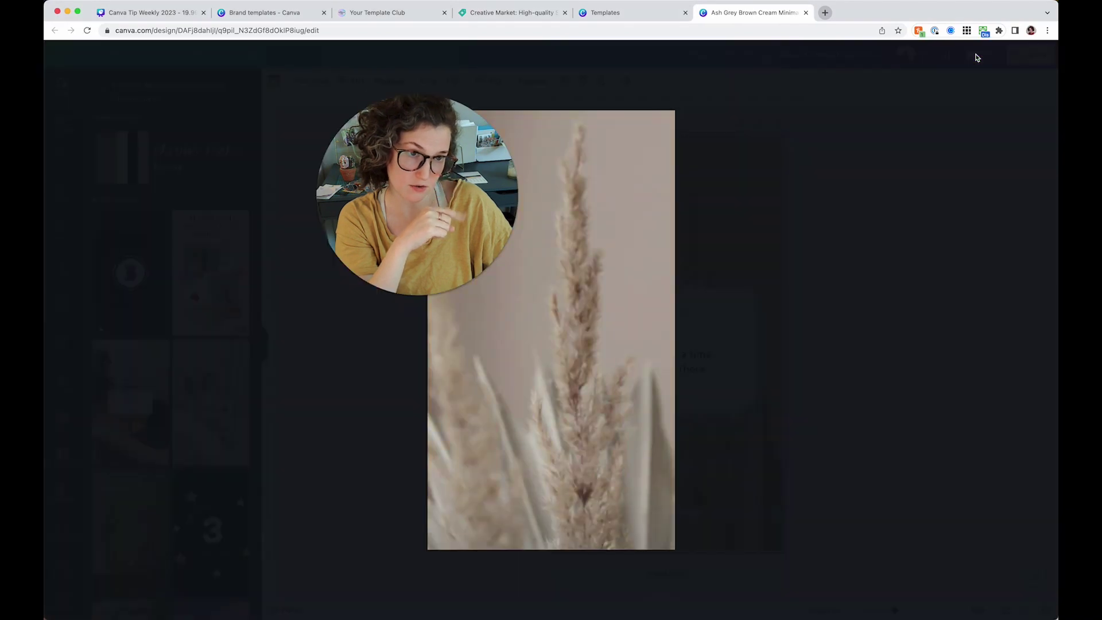
pyautogui.click(446, 517)
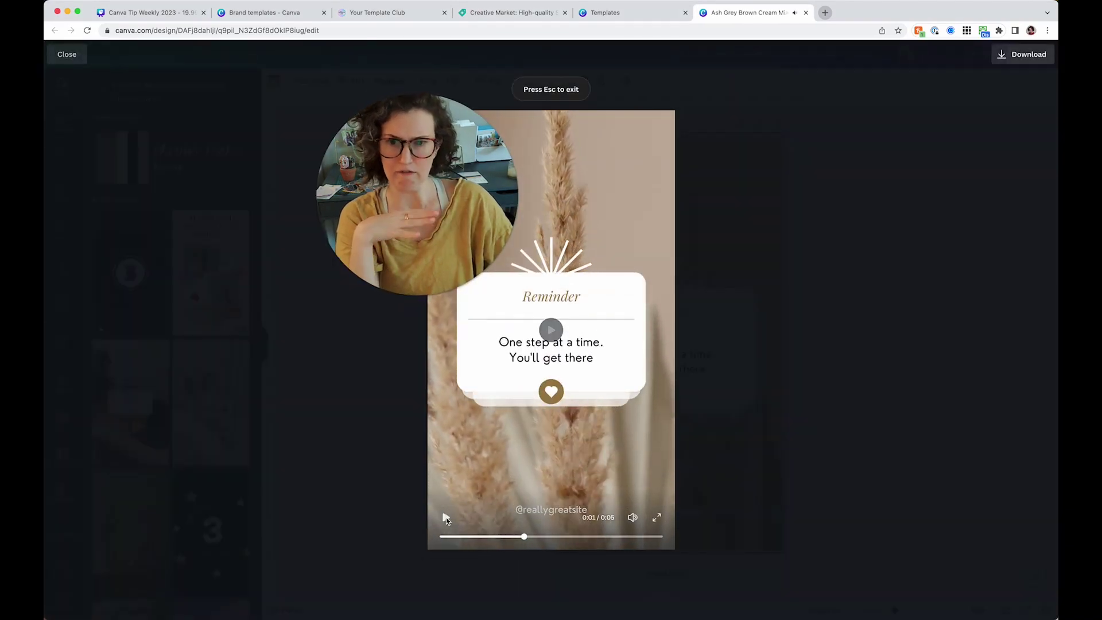
pyautogui.press('Escape')
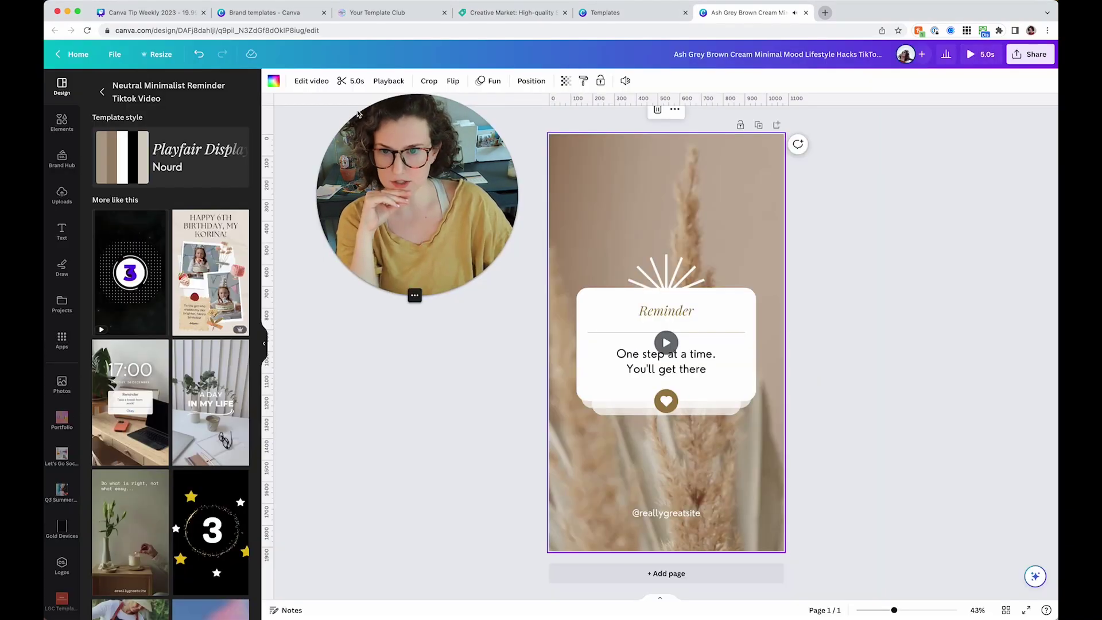
# Set the background video's volume to 0 and replay the preview.
pyautogui.click(630, 85)
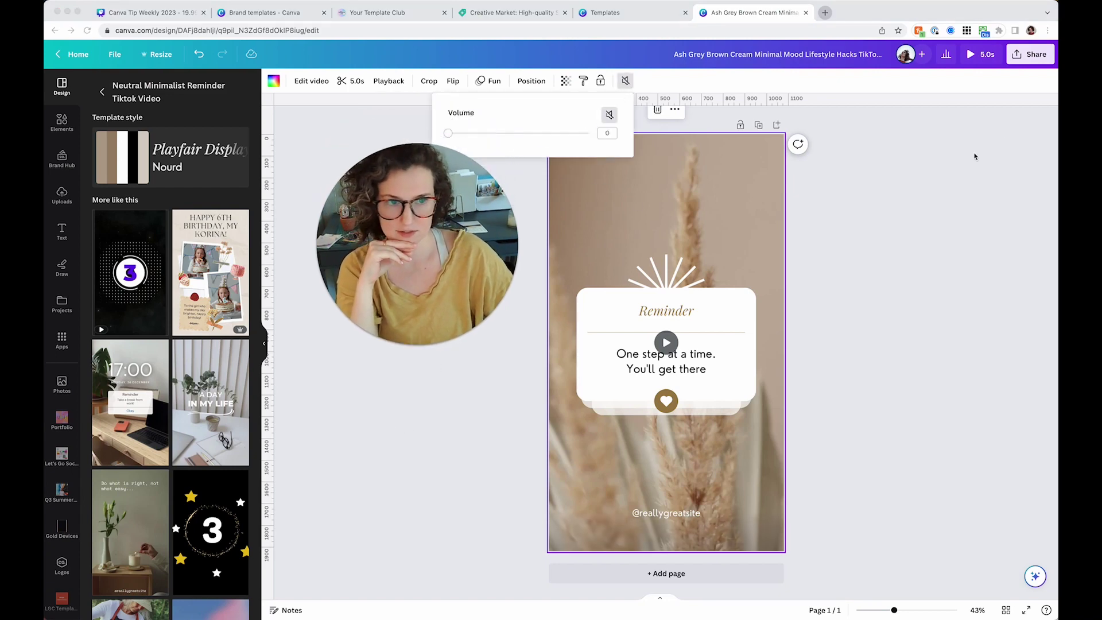
pyautogui.click(981, 59)
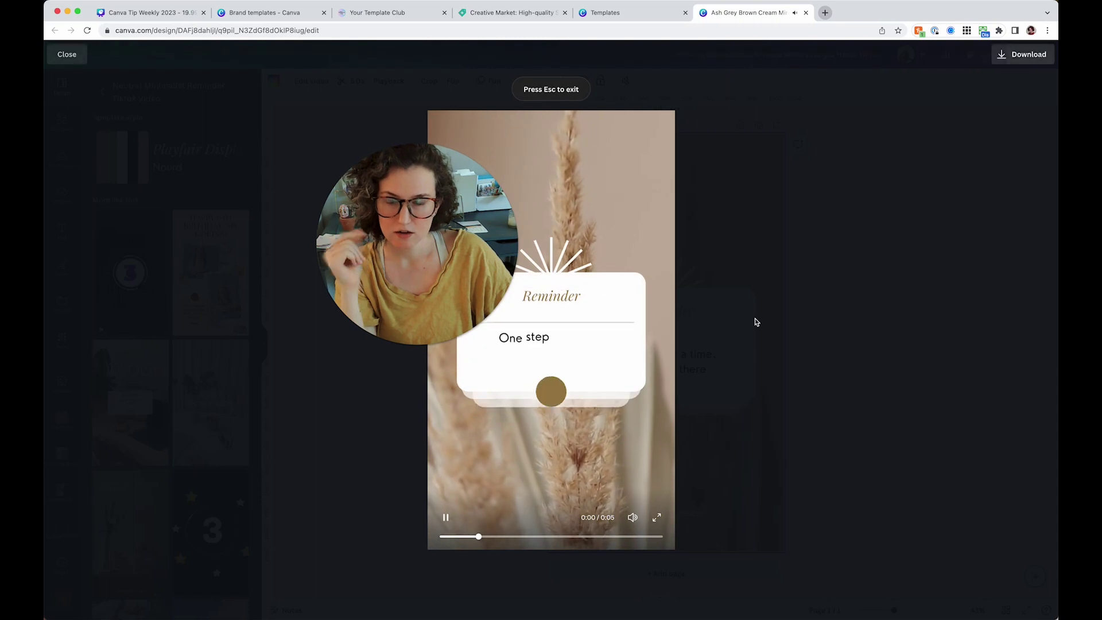
pyautogui.press('Escape')
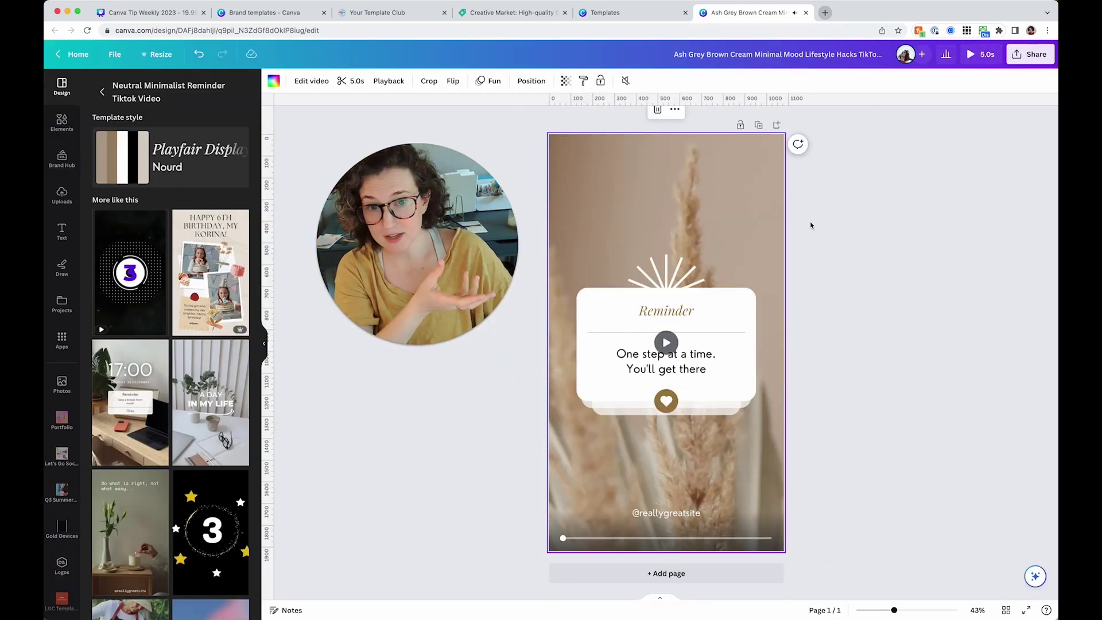
pyautogui.click(626, 81)
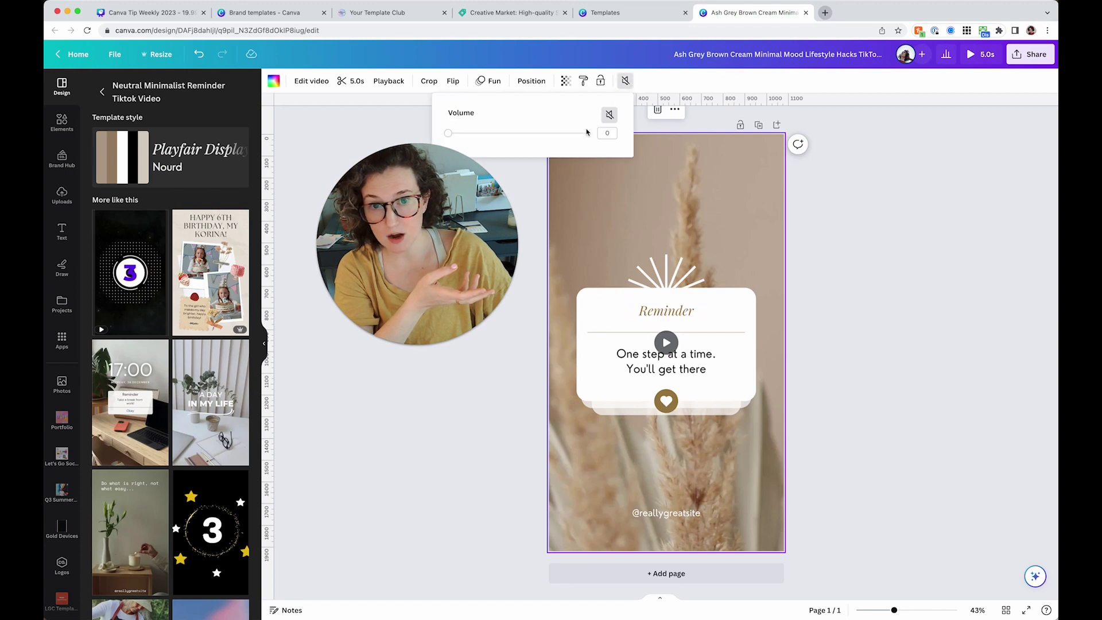
pyautogui.click(861, 260)
pyautogui.click(861, 263)
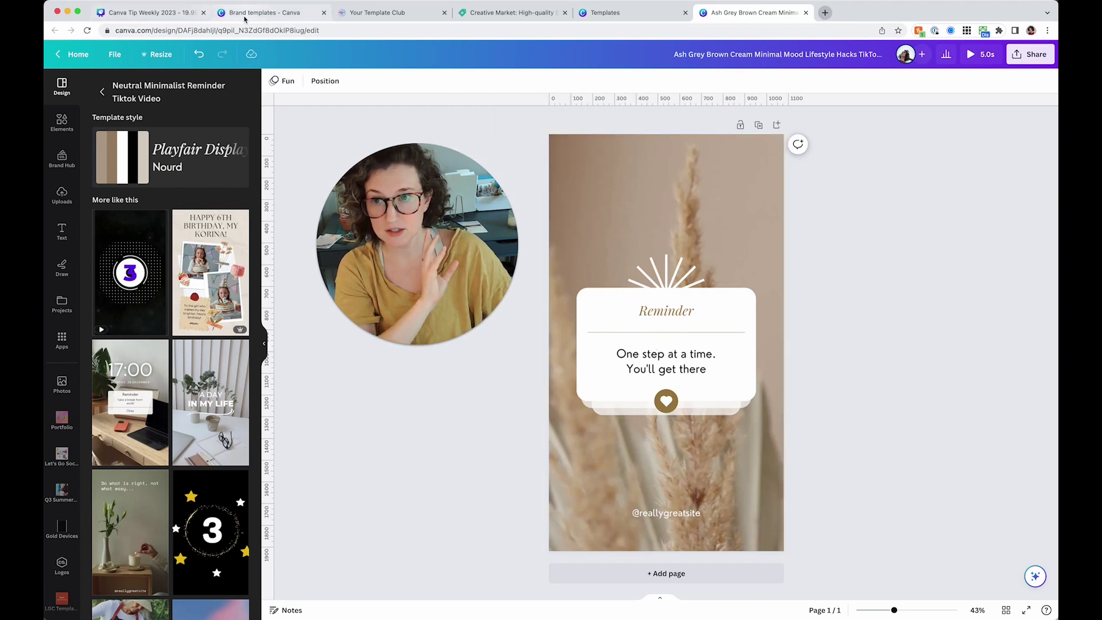
# Switch to the Canva Tip Weekly 2023 tab showing page 12's three-types-of-templates slide.
pyautogui.click(164, 13)
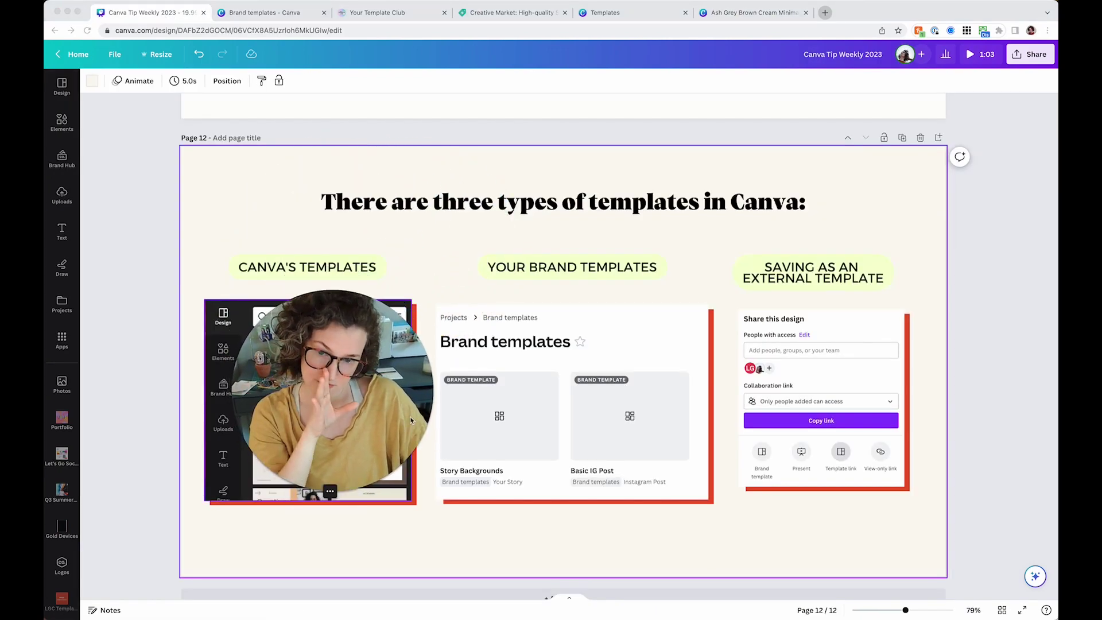
pyautogui.moveTo(304, 458); pyautogui.dragTo(339, 358)
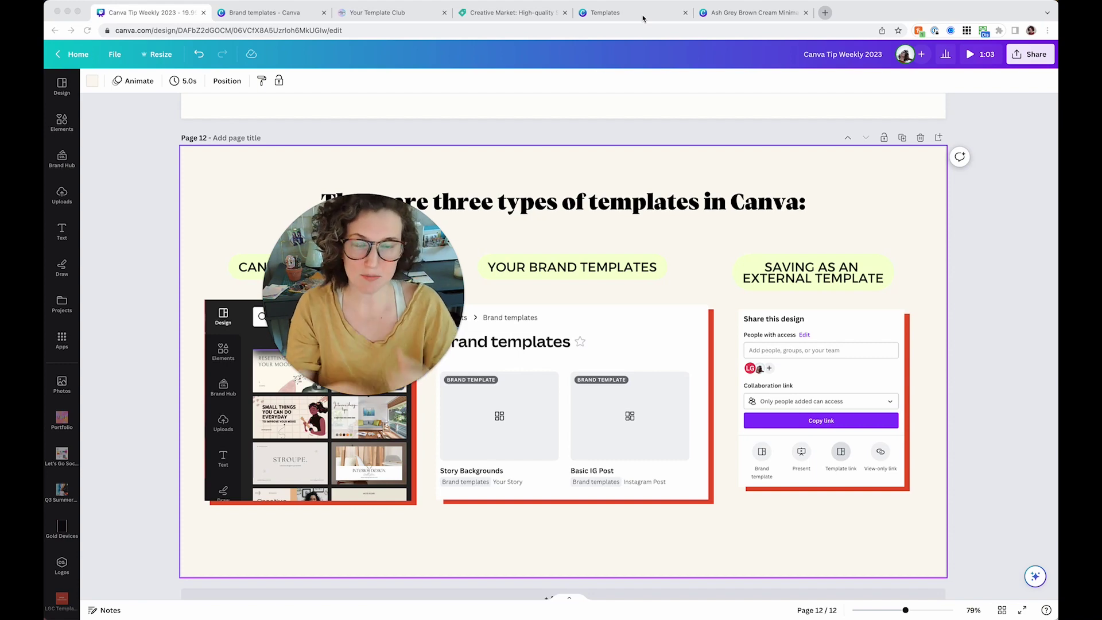
# Close the Ash Grey template preview and return to the Canva home page.
pyautogui.click(604, 12)
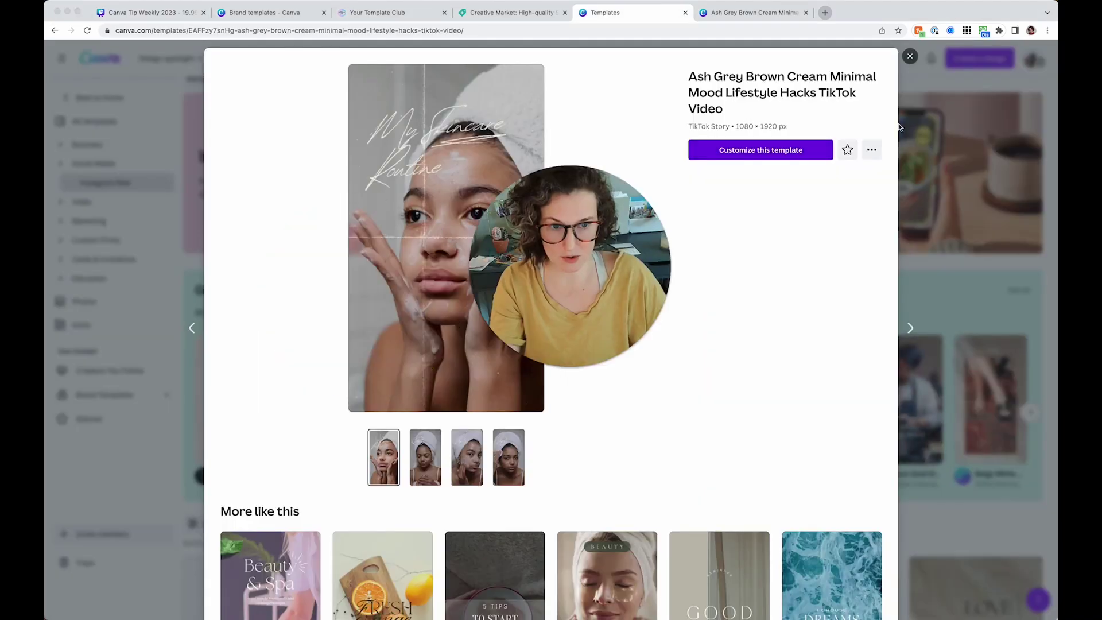
pyautogui.click(909, 56)
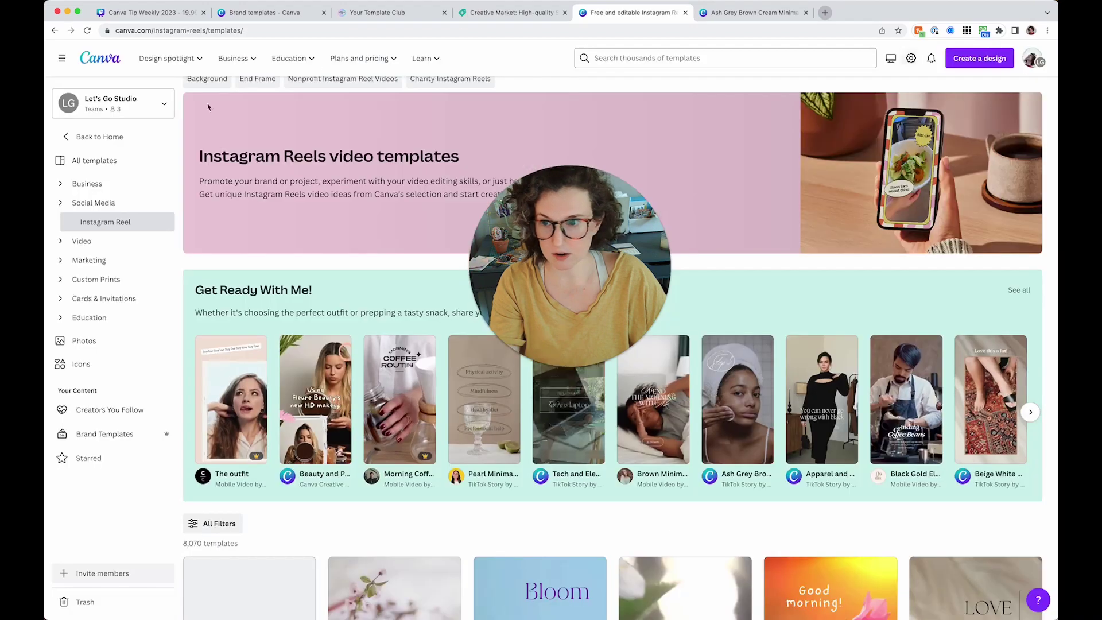
pyautogui.click(89, 138)
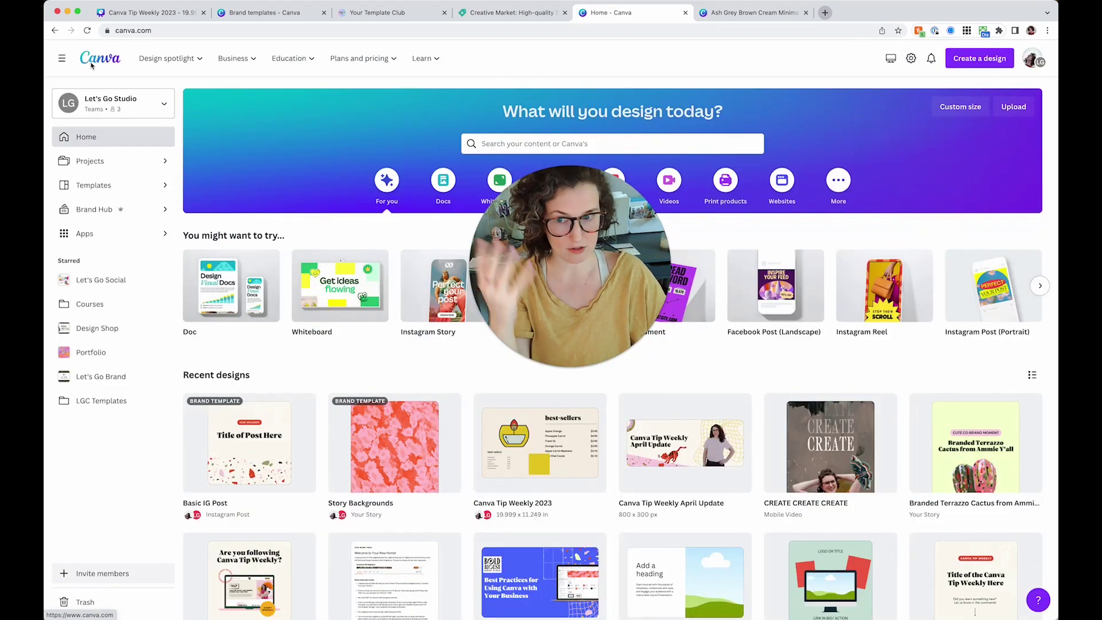
# Open the Brand Hub and go to its Brand templates section.
pyautogui.moveTo(520, 251); pyautogui.dragTo(227, 189)
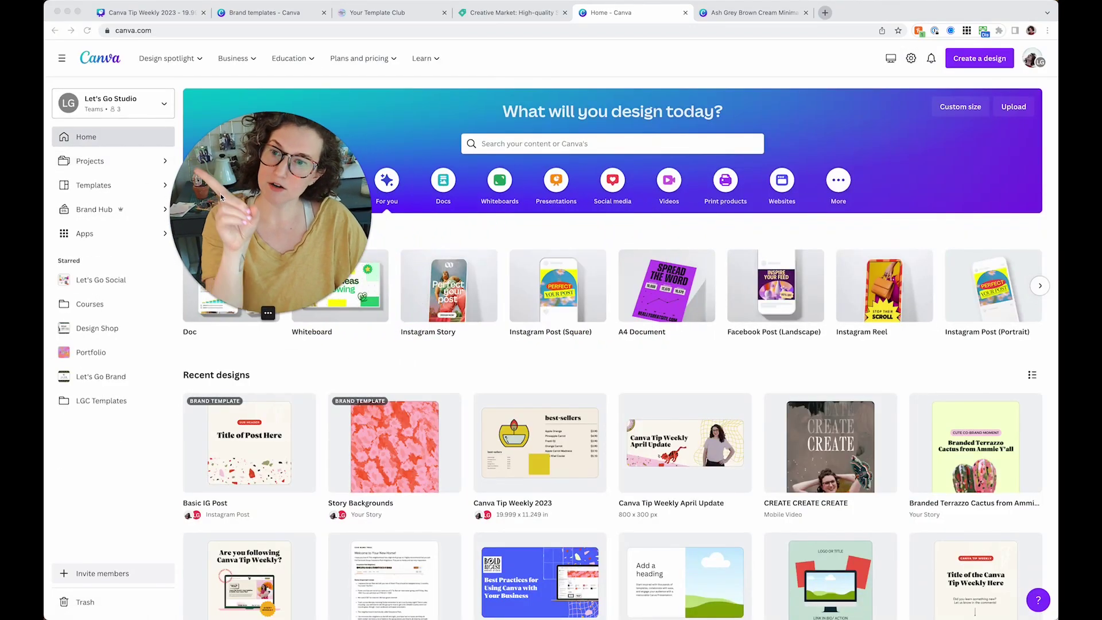
pyautogui.click(86, 213)
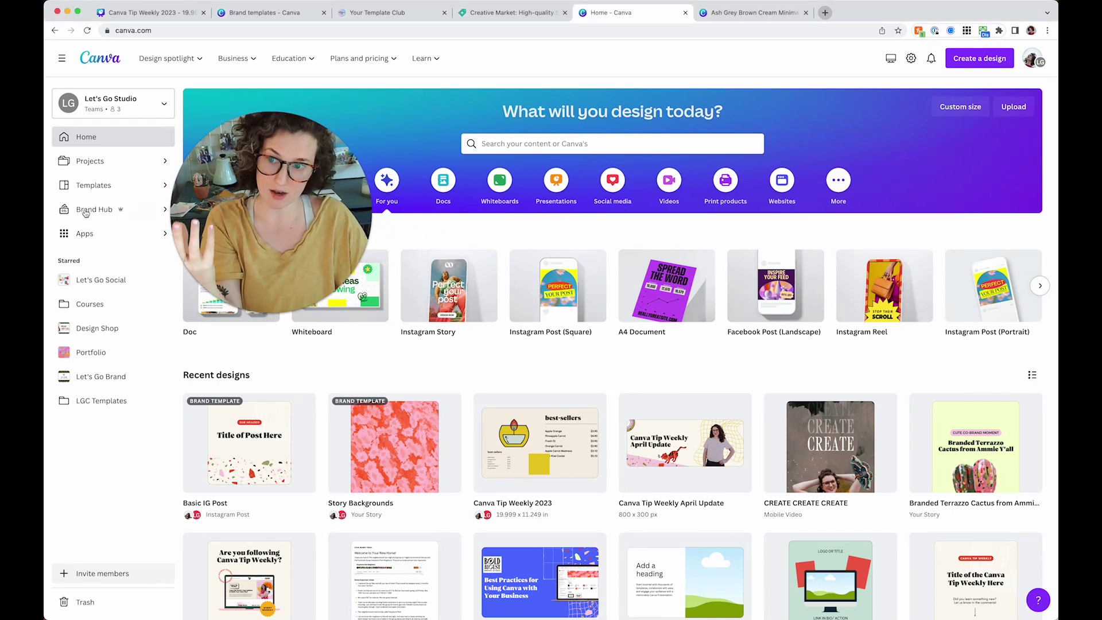
pyautogui.click(85, 213)
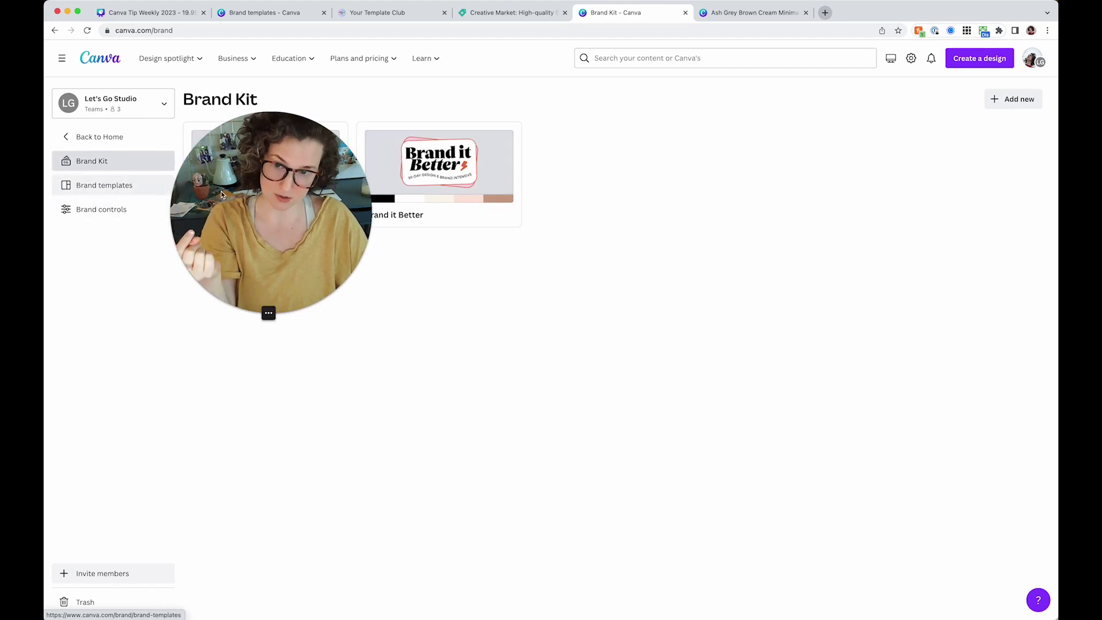
pyautogui.moveTo(222, 191); pyautogui.dragTo(247, 331)
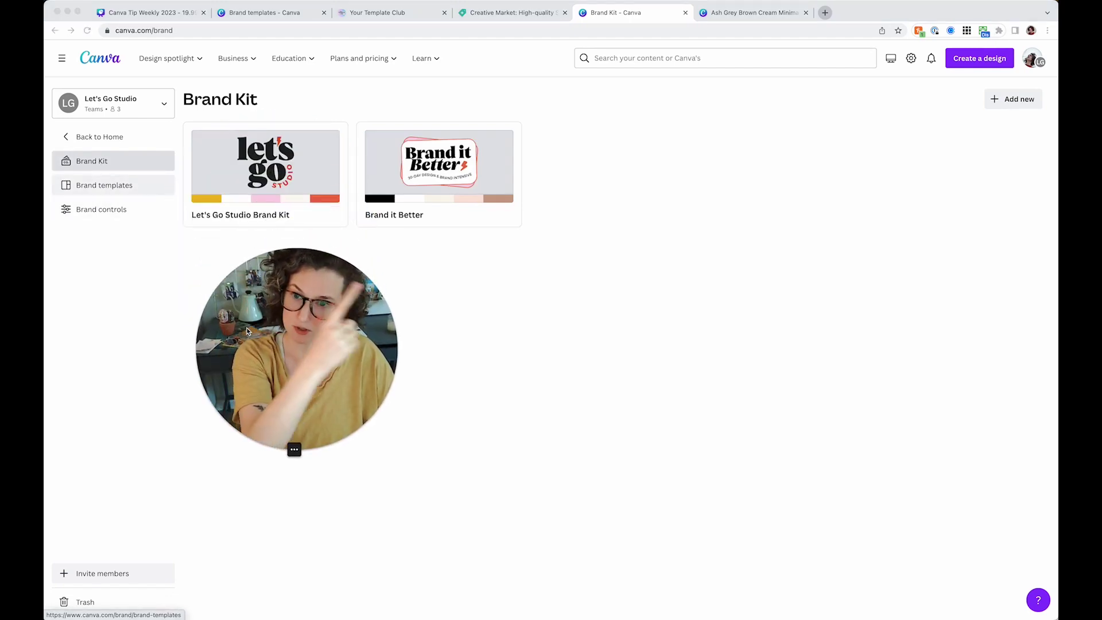
pyautogui.moveTo(246, 331); pyautogui.dragTo(250, 166)
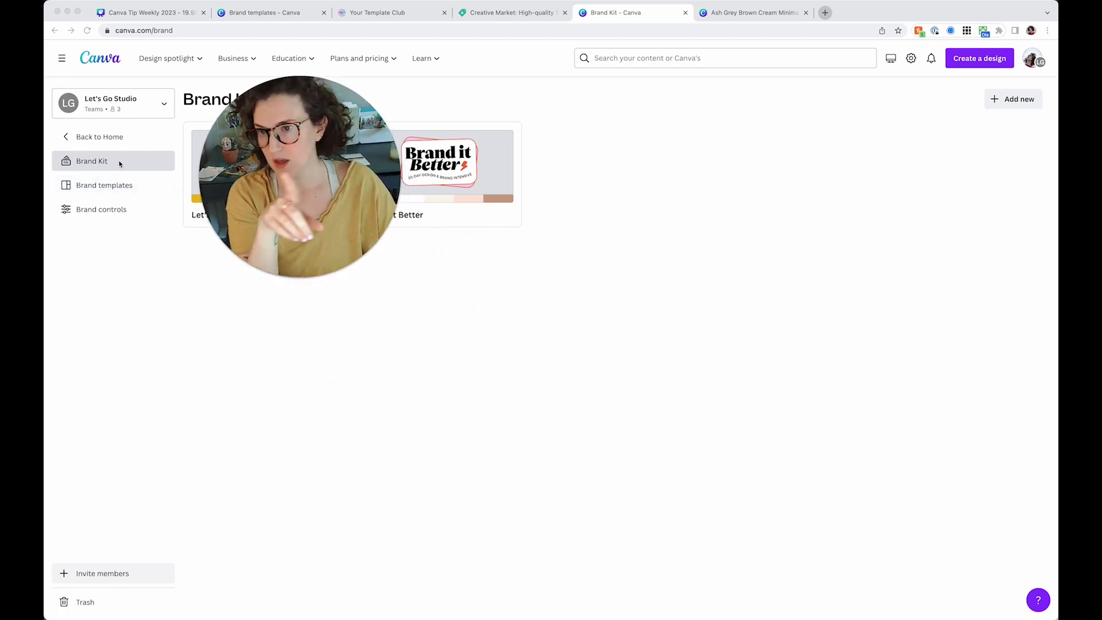
pyautogui.click(111, 184)
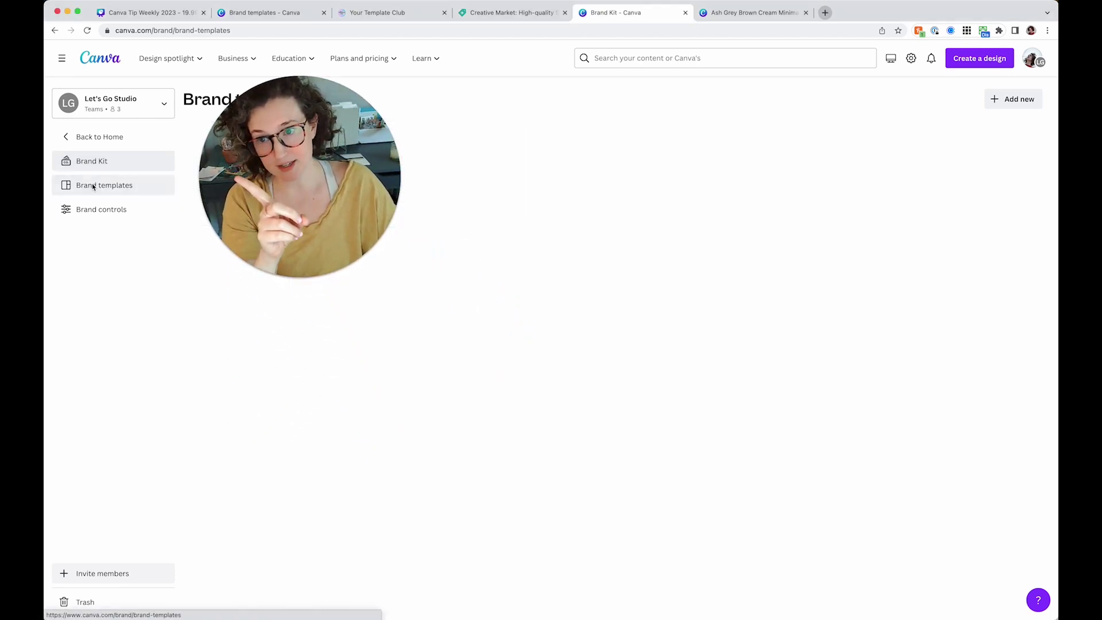
# Preview the Basic IG Post brand template and create a new design from it.
pyautogui.moveTo(277, 160); pyautogui.dragTo(556, 167)
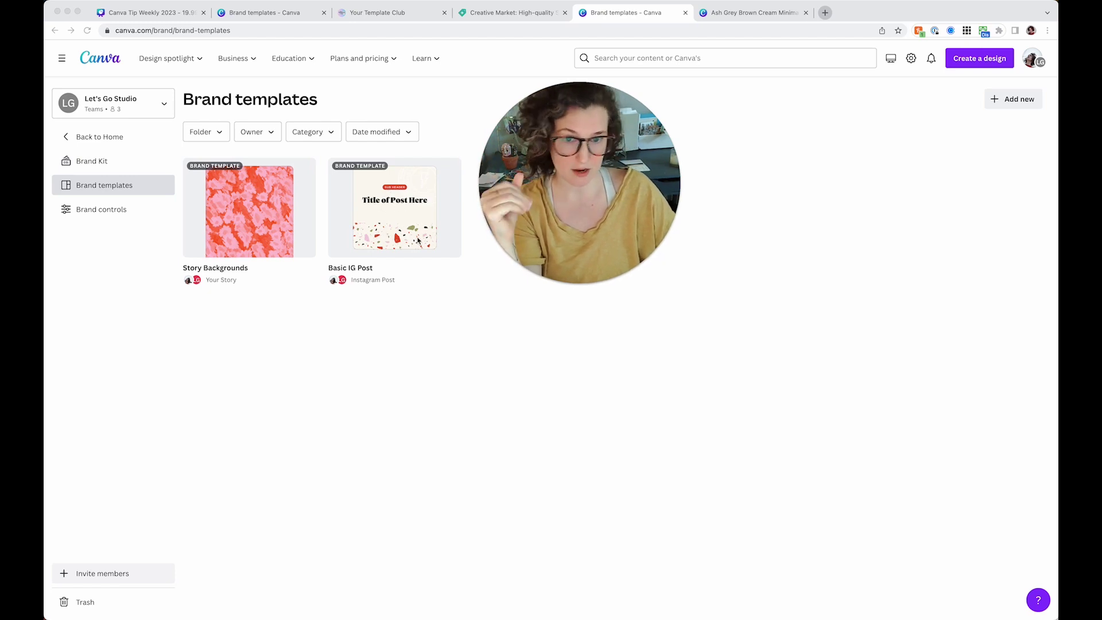
pyautogui.moveTo(528, 211); pyautogui.dragTo(640, 222)
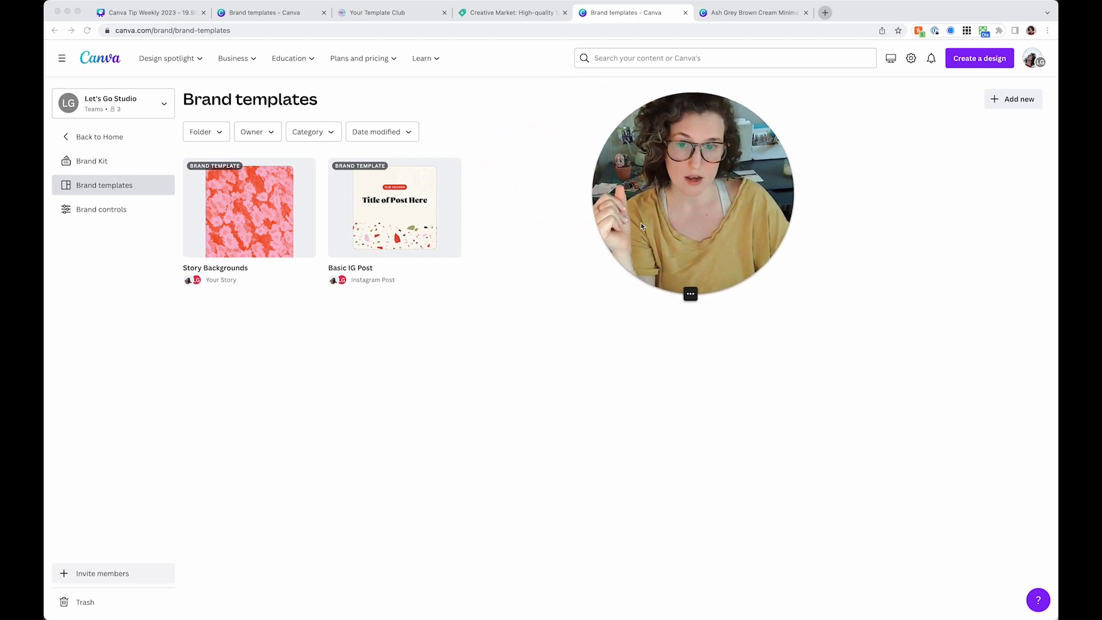
pyautogui.click(520, 302)
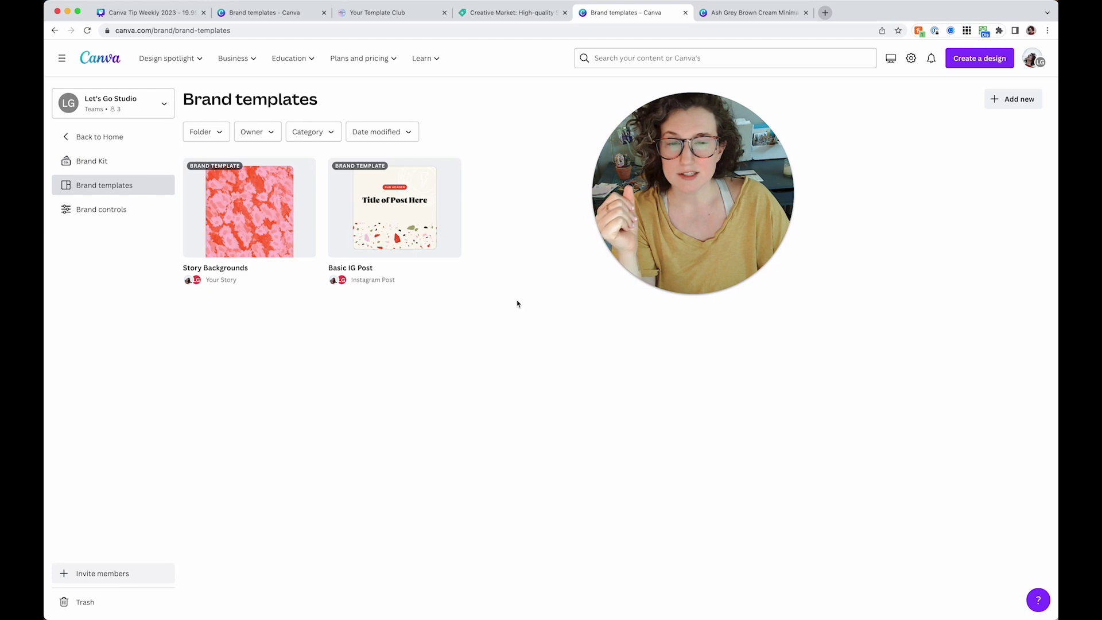
pyautogui.click(425, 233)
pyautogui.moveTo(669, 191); pyautogui.dragTo(477, 223)
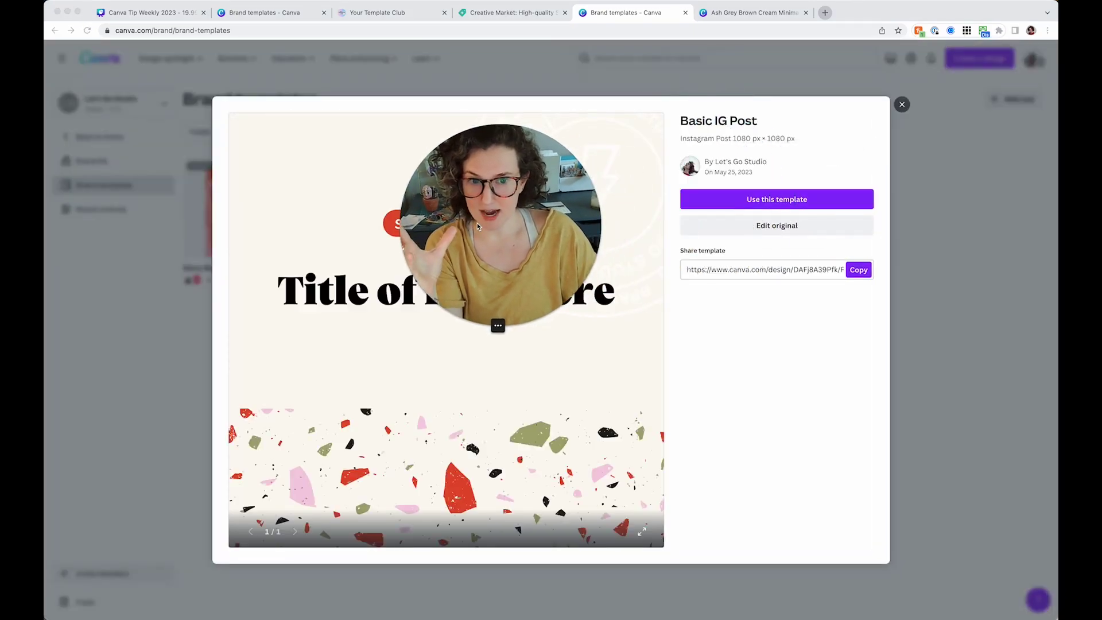
pyautogui.click(756, 200)
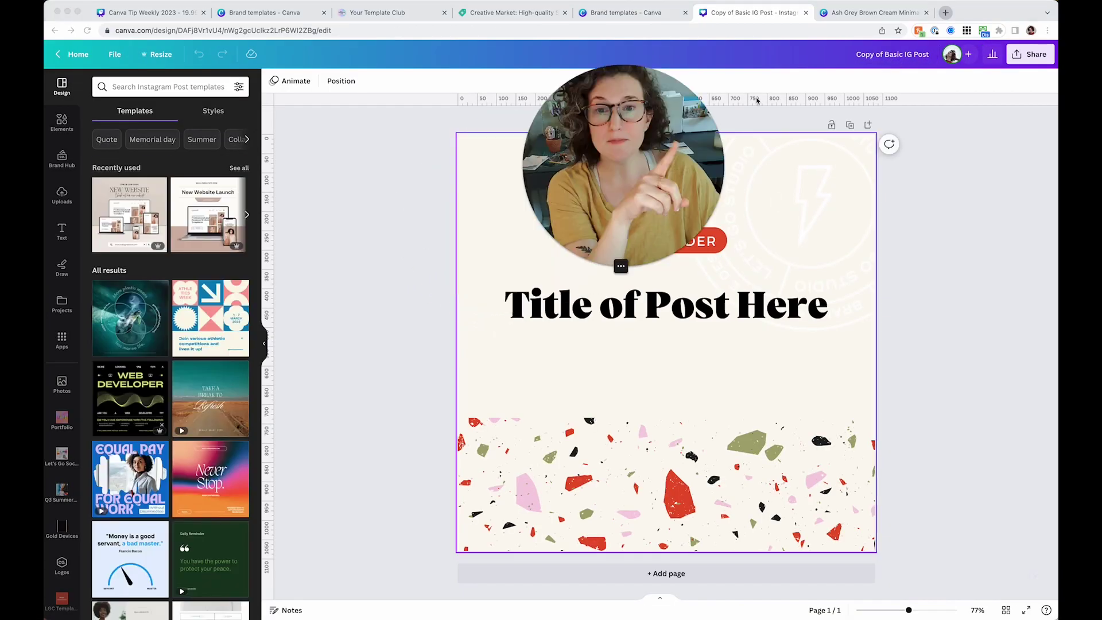
# Make the page background dark green from the brand colours.
pyautogui.moveTo(802, 79); pyautogui.dragTo(795, 84)
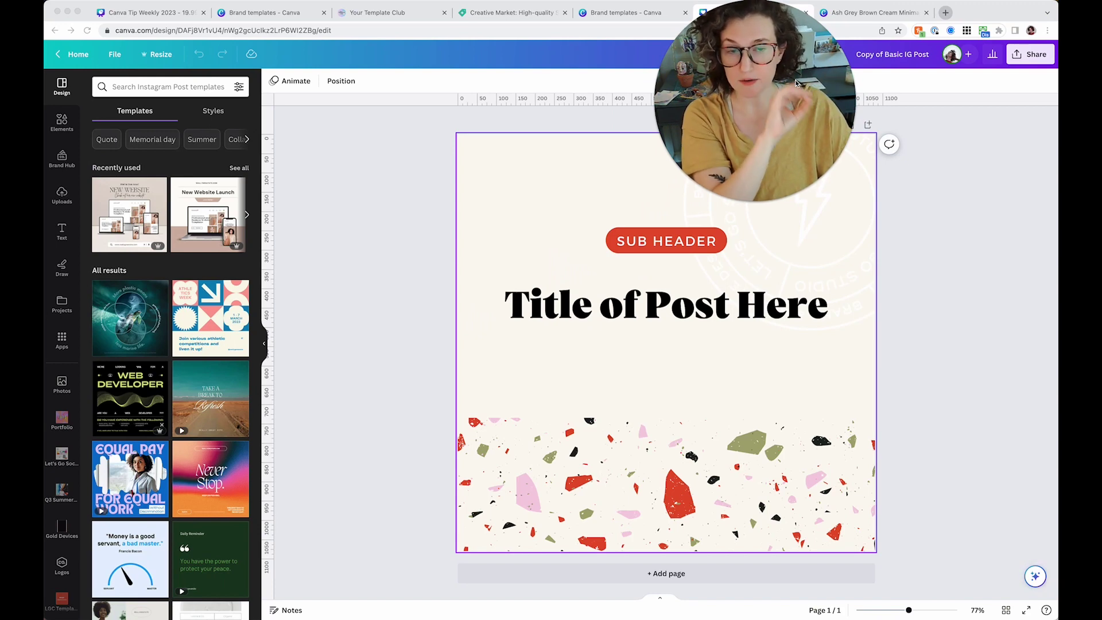
pyautogui.moveTo(795, 83); pyautogui.dragTo(777, 85)
pyautogui.click(530, 169)
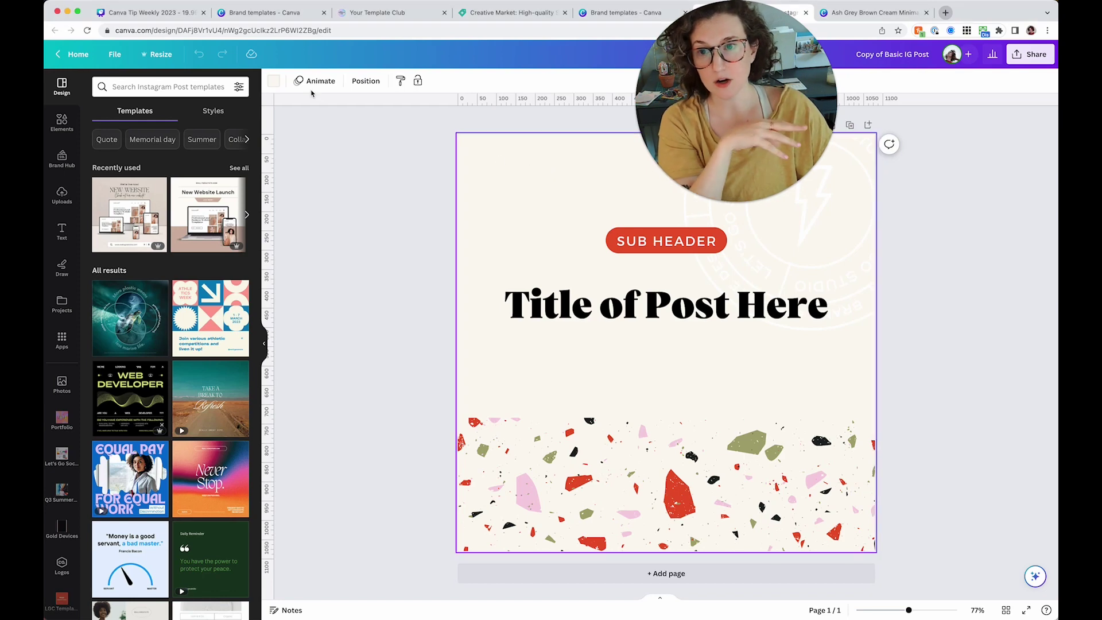
pyautogui.click(273, 80)
pyautogui.scroll(-2, 260, 257)
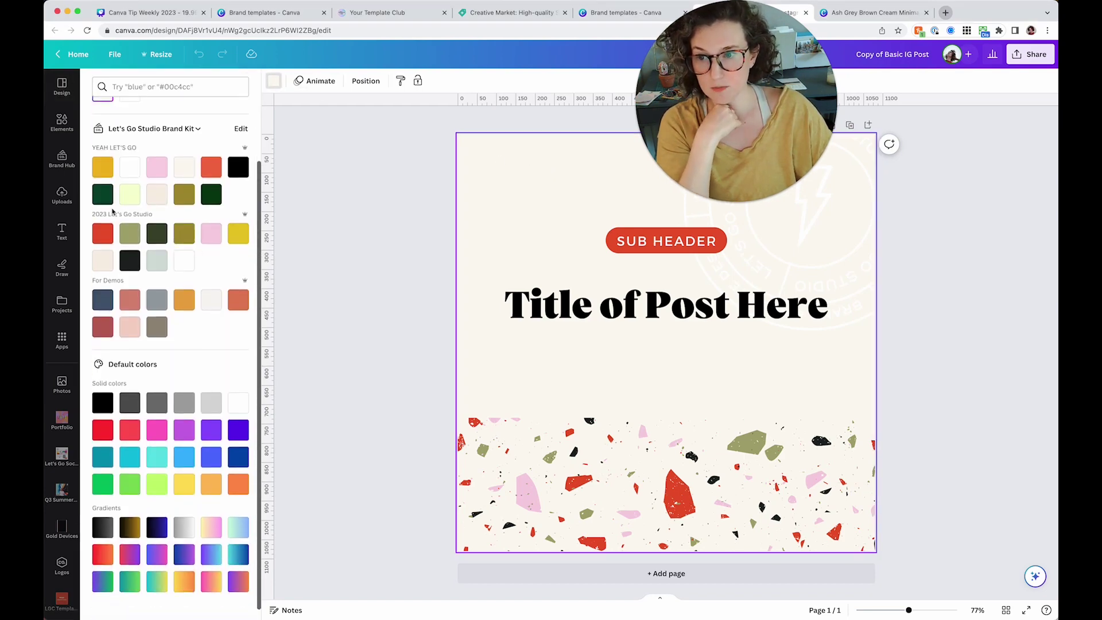
pyautogui.click(103, 194)
# Make the 'Title of Post Here' text white.
pyautogui.click(290, 236)
pyautogui.click(516, 304)
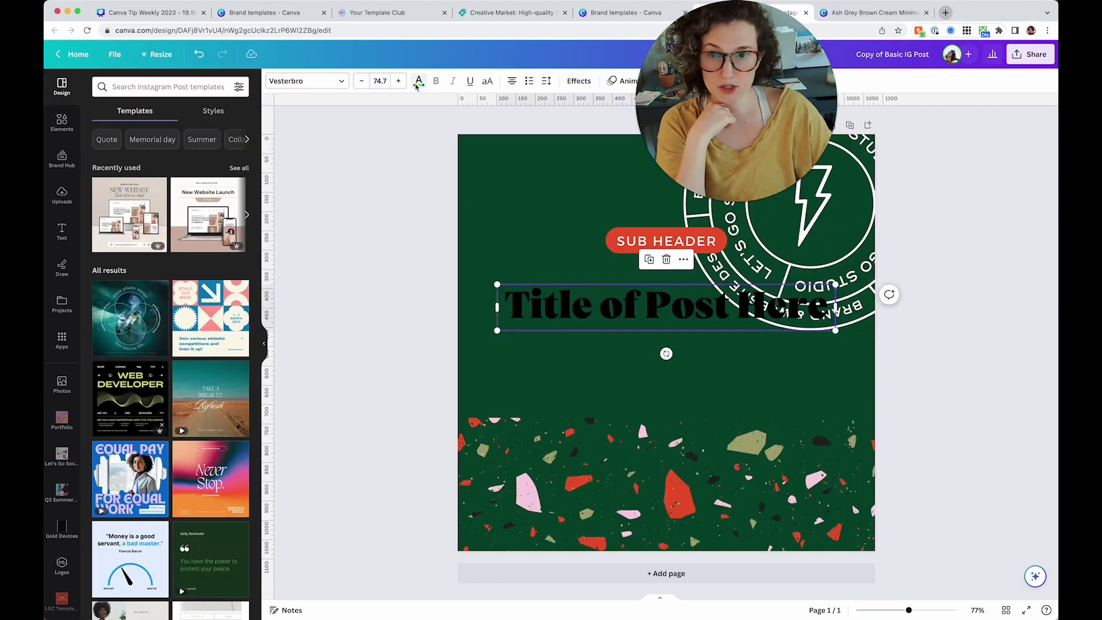
pyautogui.click(418, 81)
pyautogui.click(138, 178)
# Recolour the circular lightning-bolt logo badge sage green.
pyautogui.click(781, 244)
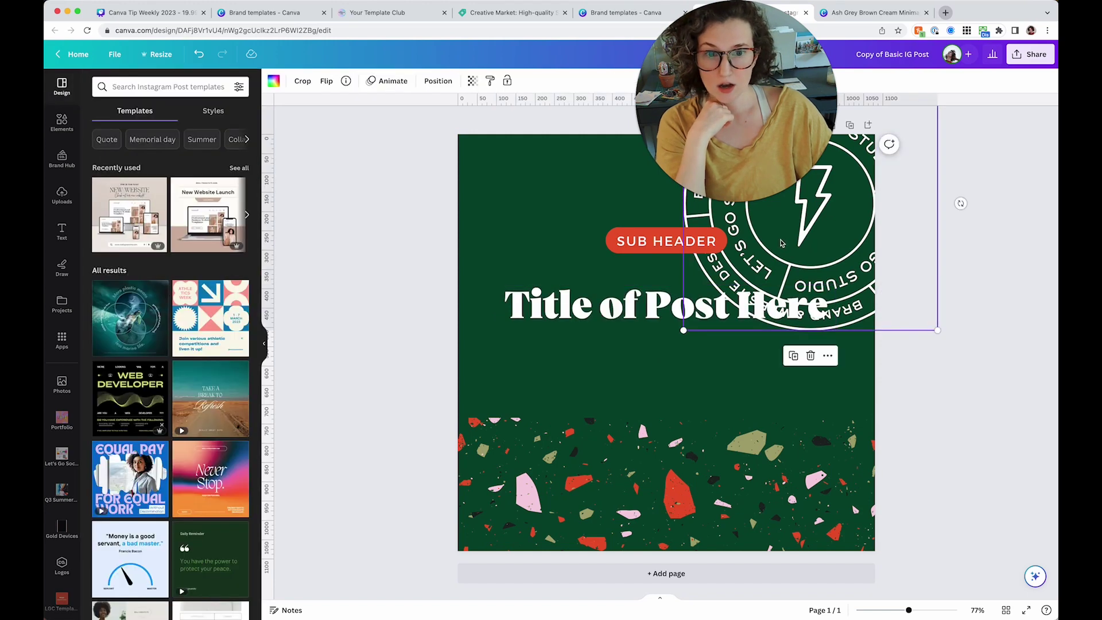
pyautogui.click(273, 81)
pyautogui.click(185, 142)
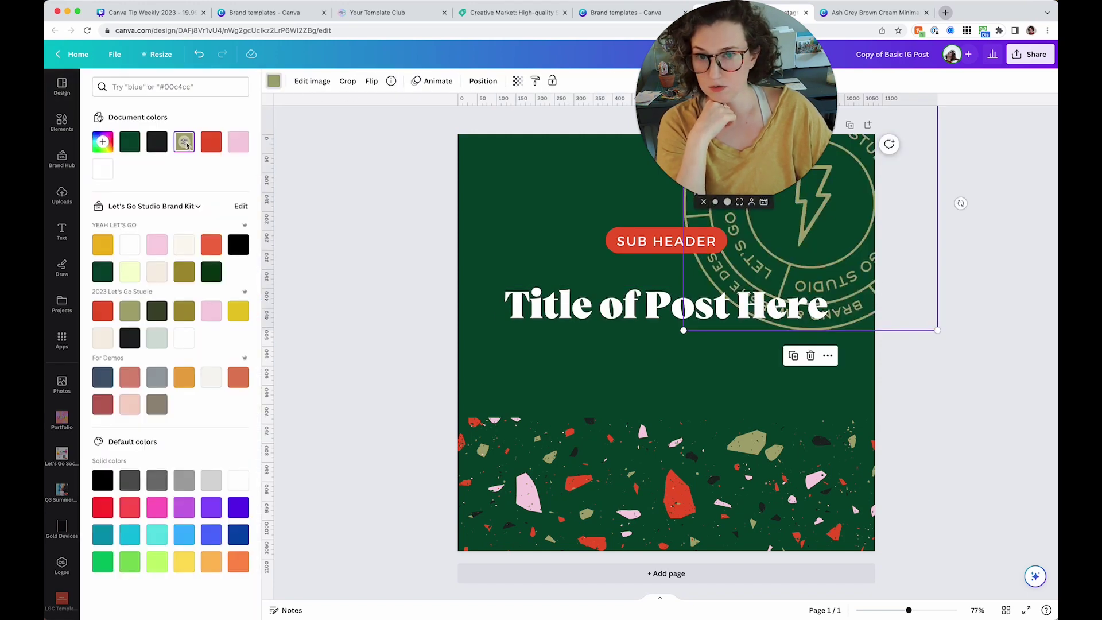
pyautogui.click(392, 279)
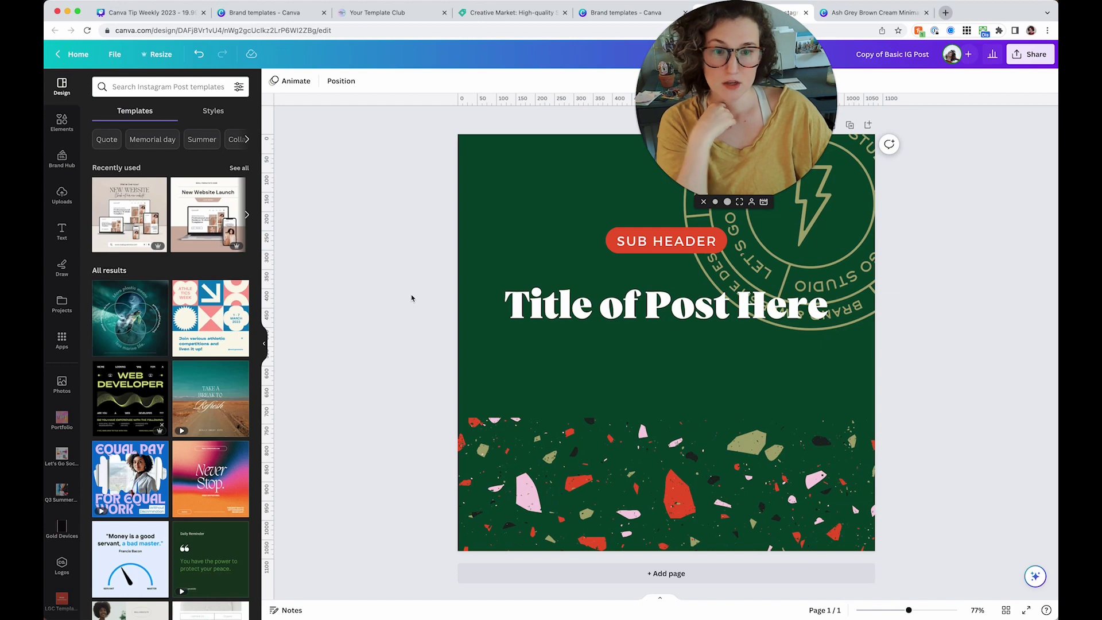
pyautogui.moveTo(703, 91); pyautogui.dragTo(594, 90)
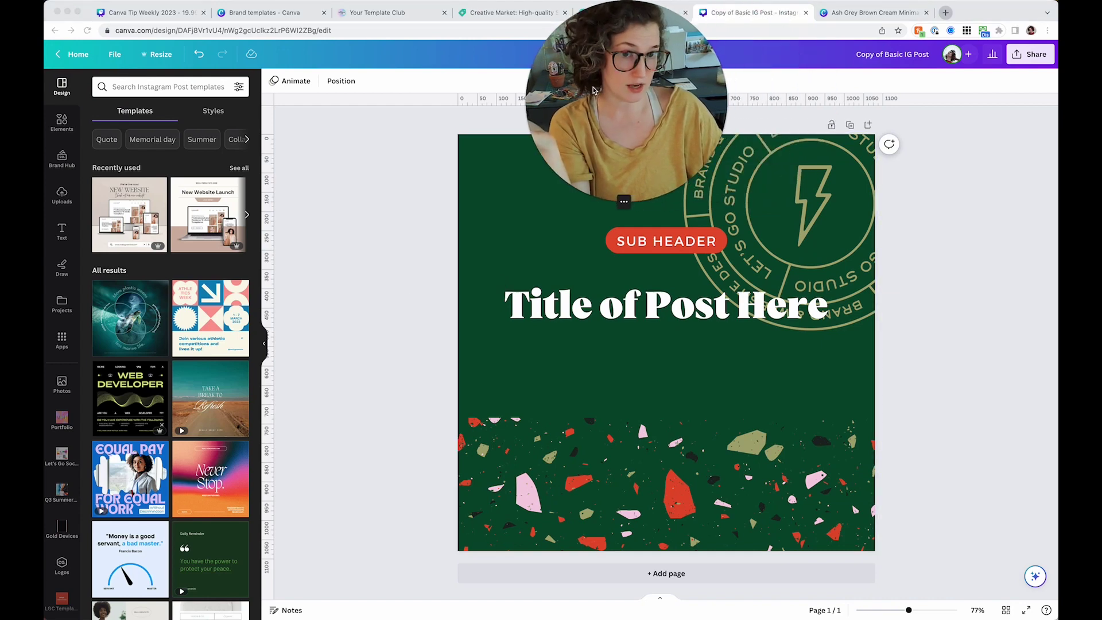
pyautogui.click(424, 125)
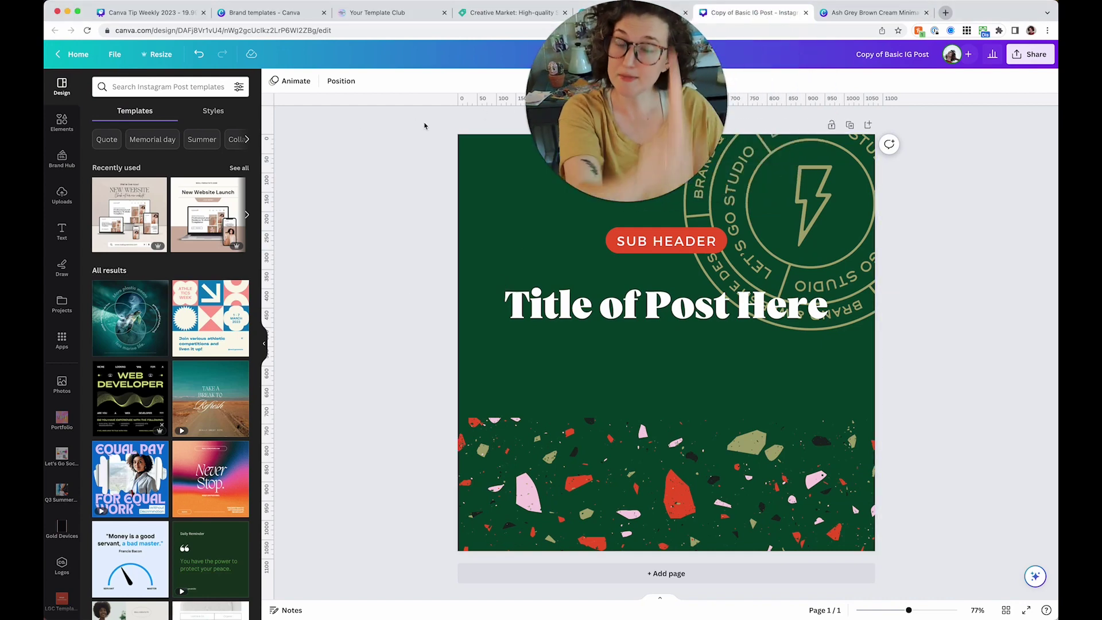
# Save the design into the Let's Go Social folder and return to Brand templates.
pyautogui.click(113, 54)
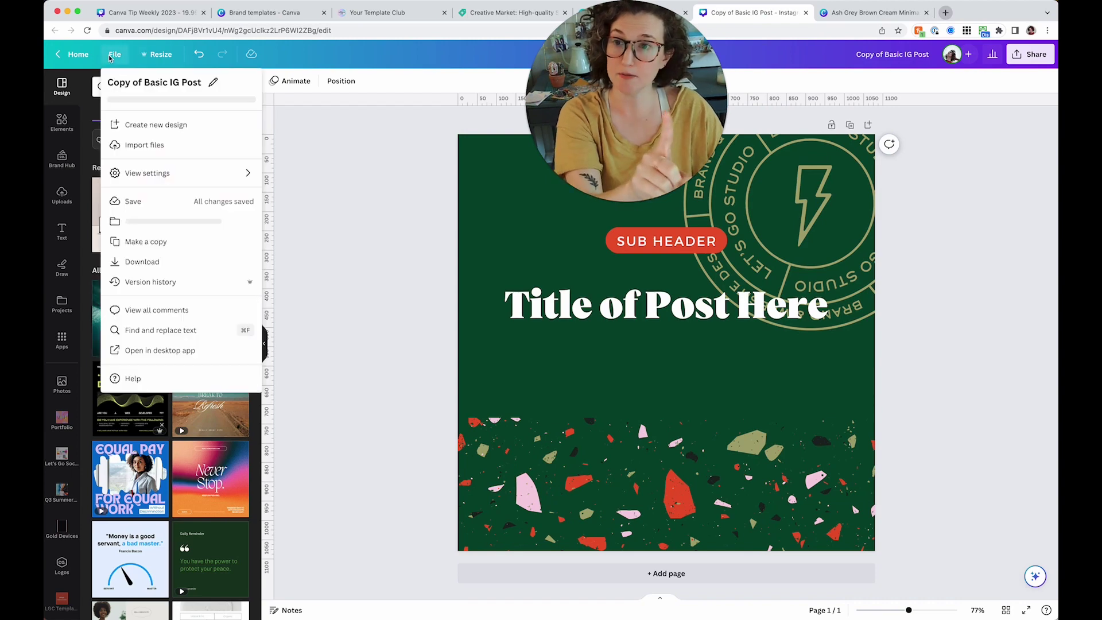
pyautogui.click(177, 231)
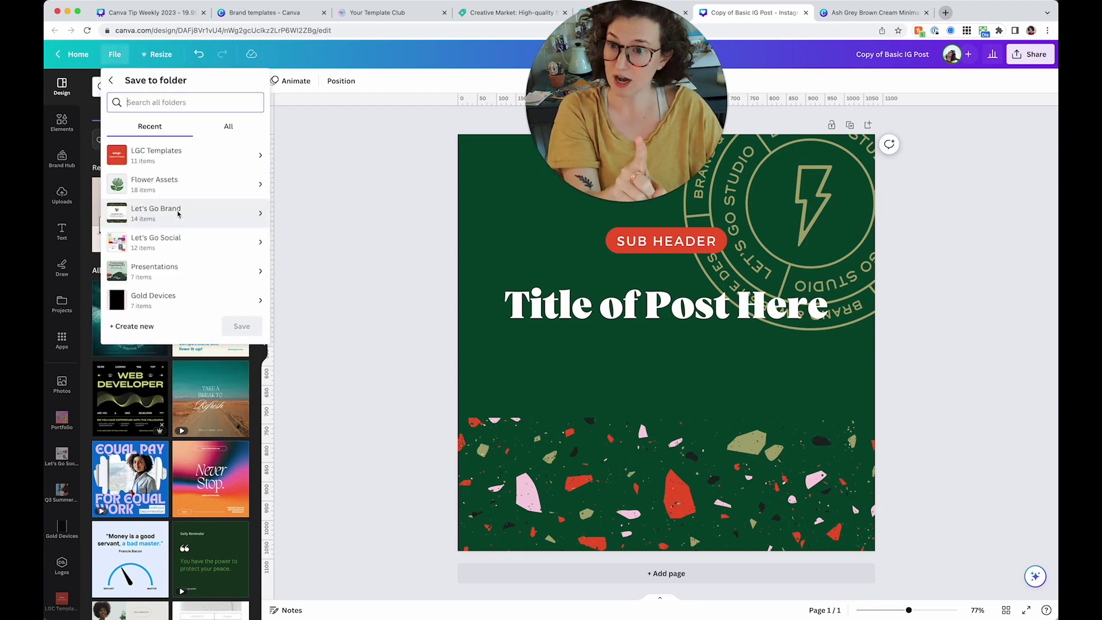
pyautogui.click(172, 242)
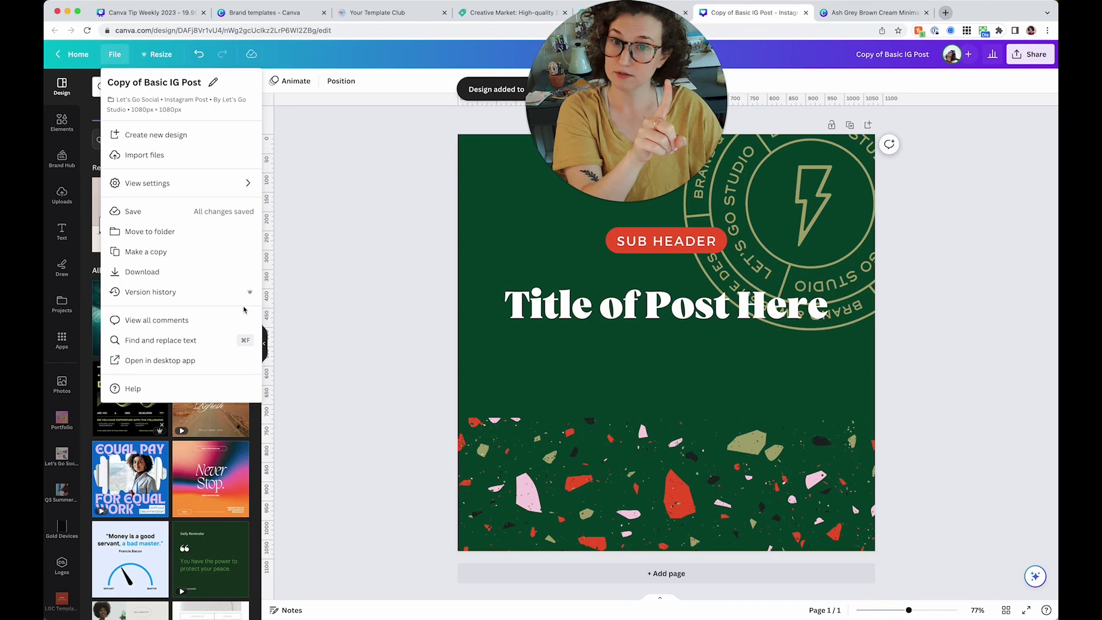
pyautogui.click(290, 290)
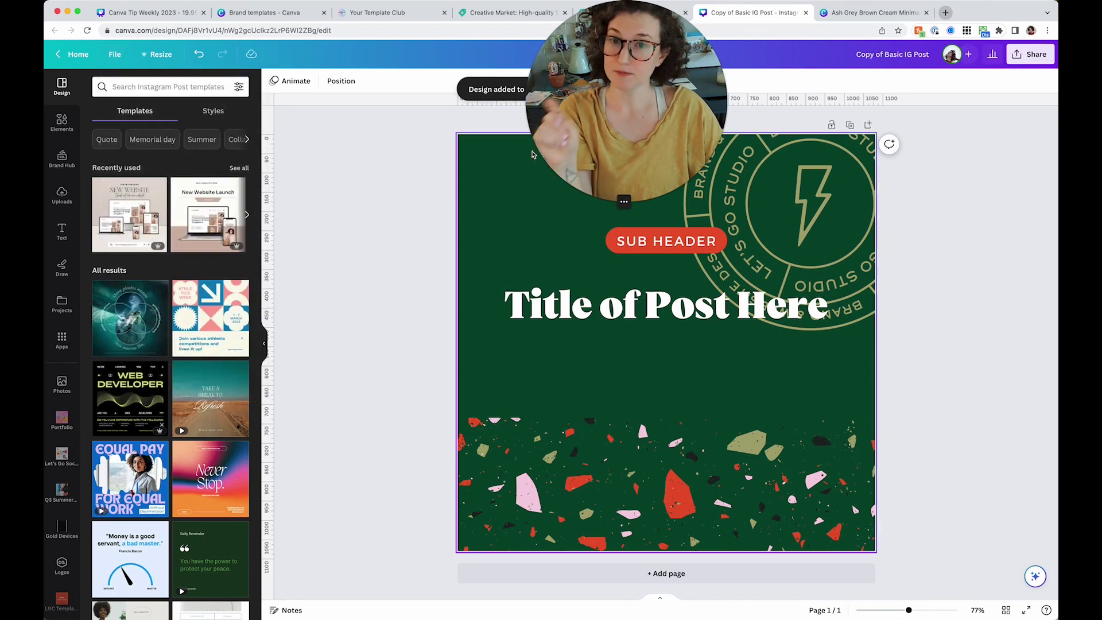
pyautogui.click(249, 19)
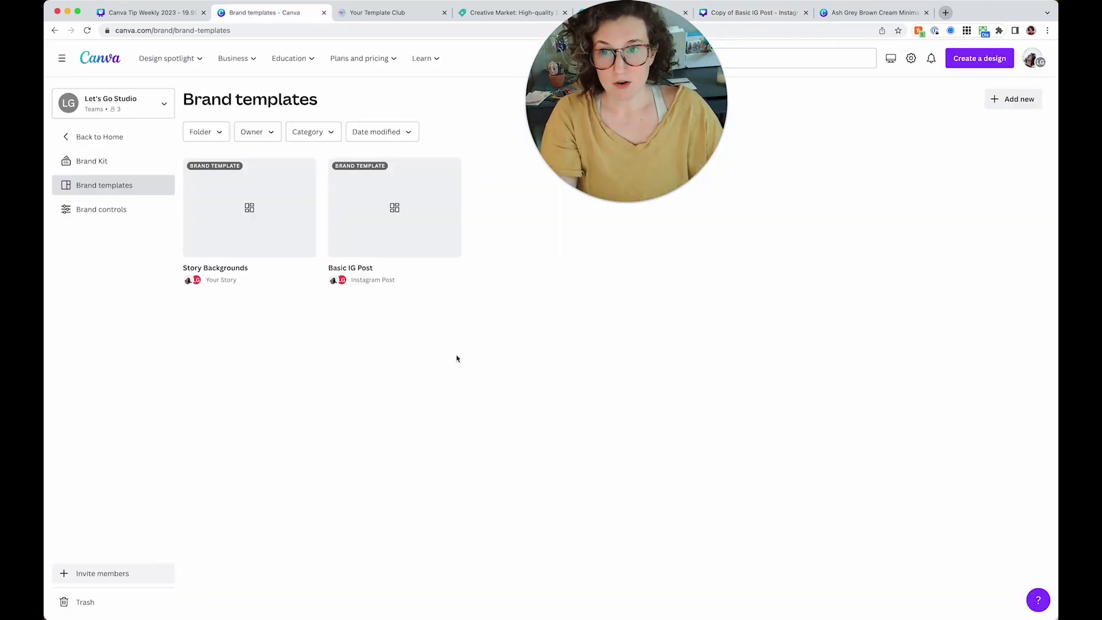
# Reload Brand templates, check the Basic IG Post options, then open Brand controls.
pyautogui.press('super+r')
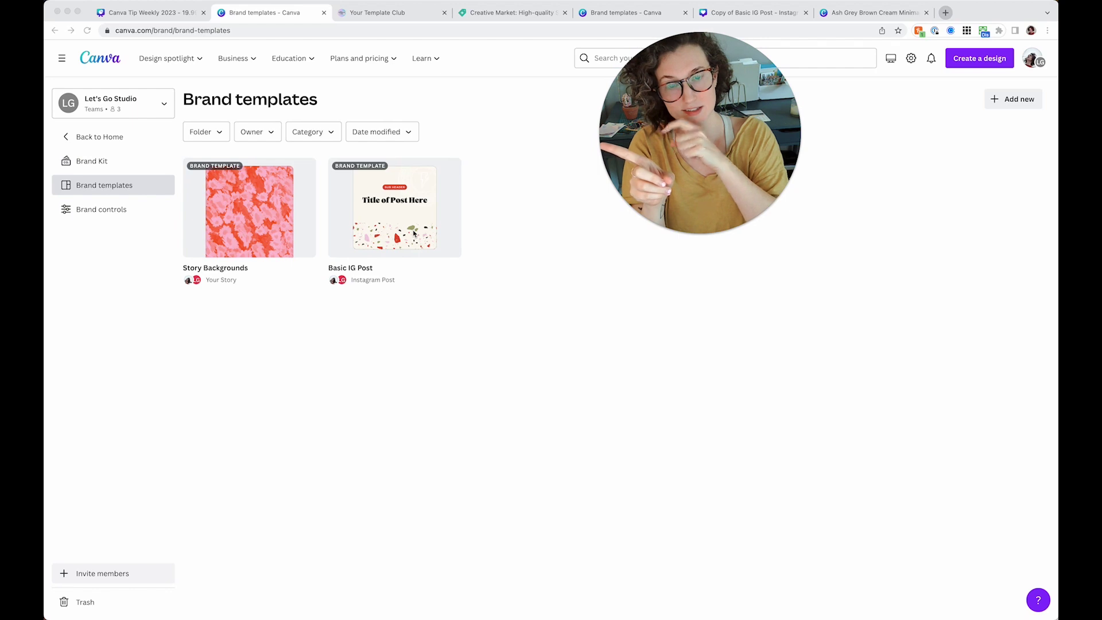
pyautogui.click(755, 18)
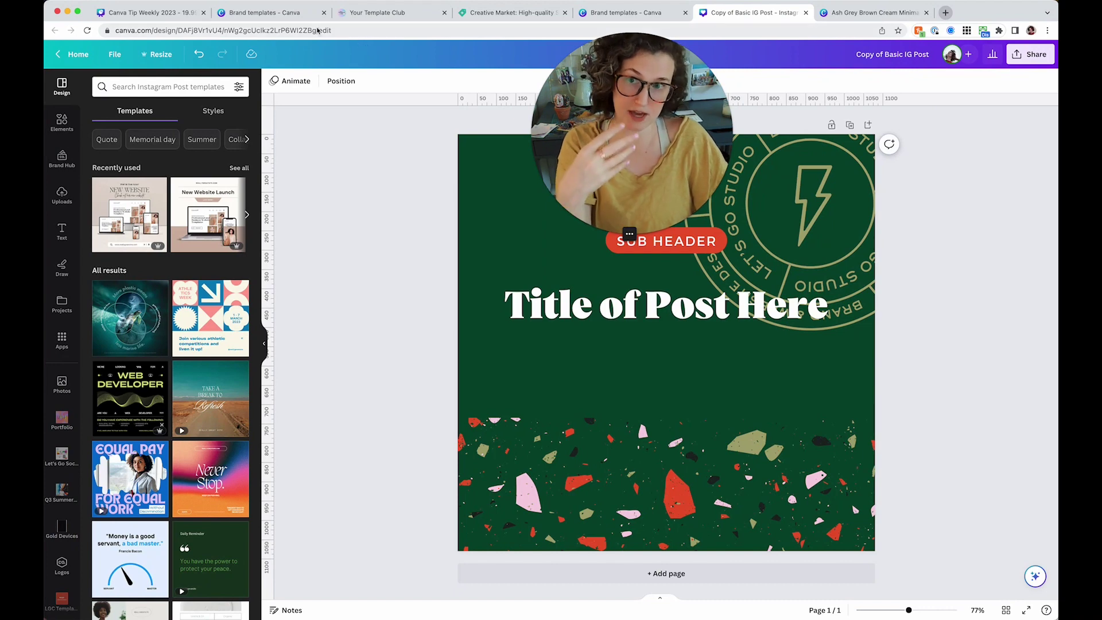
pyautogui.click(291, 17)
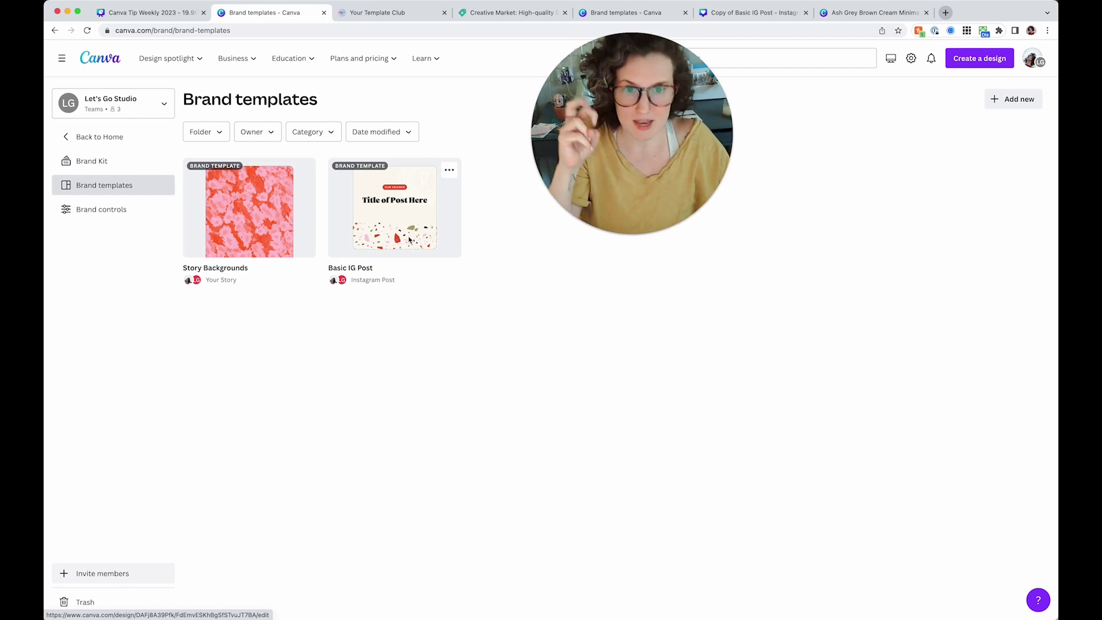
pyautogui.click(450, 171)
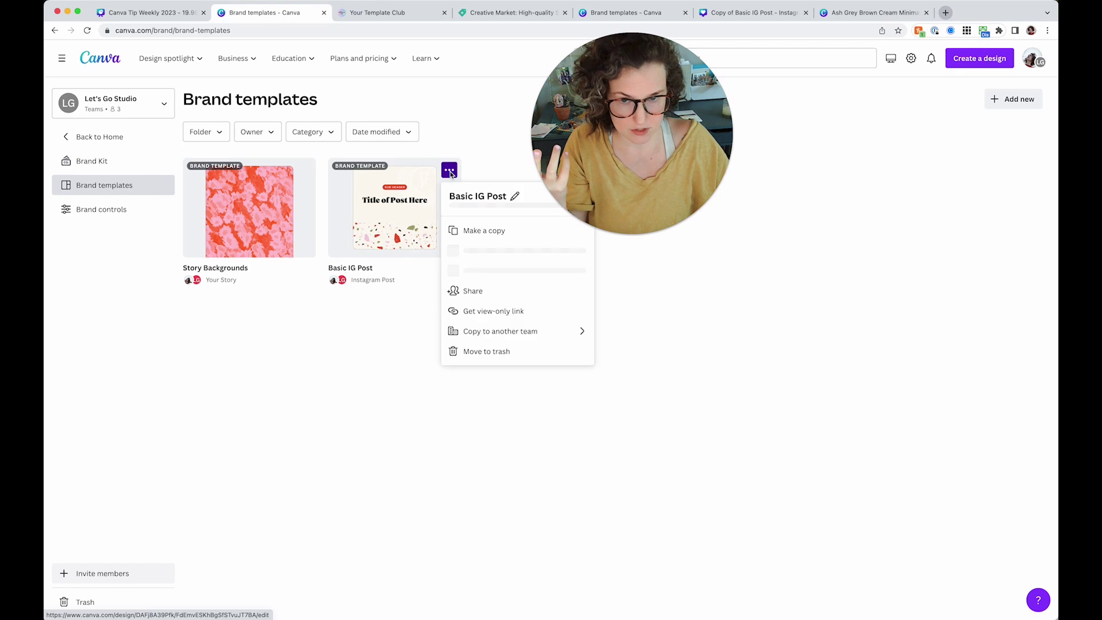
pyautogui.click(753, 329)
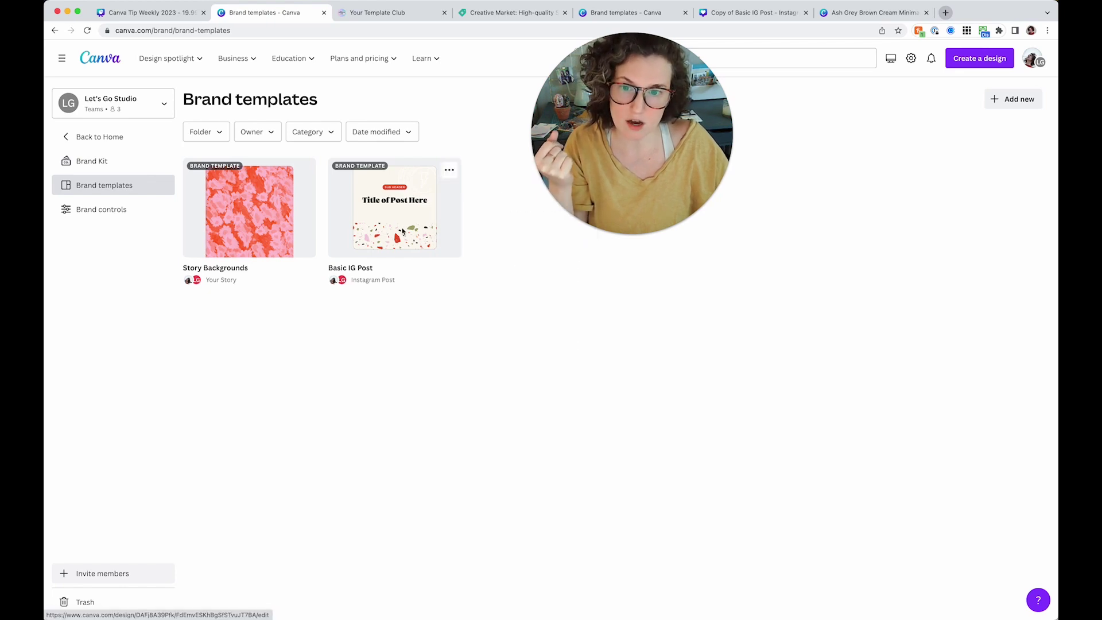
pyautogui.click(128, 209)
pyautogui.moveTo(589, 146); pyautogui.dragTo(400, 381)
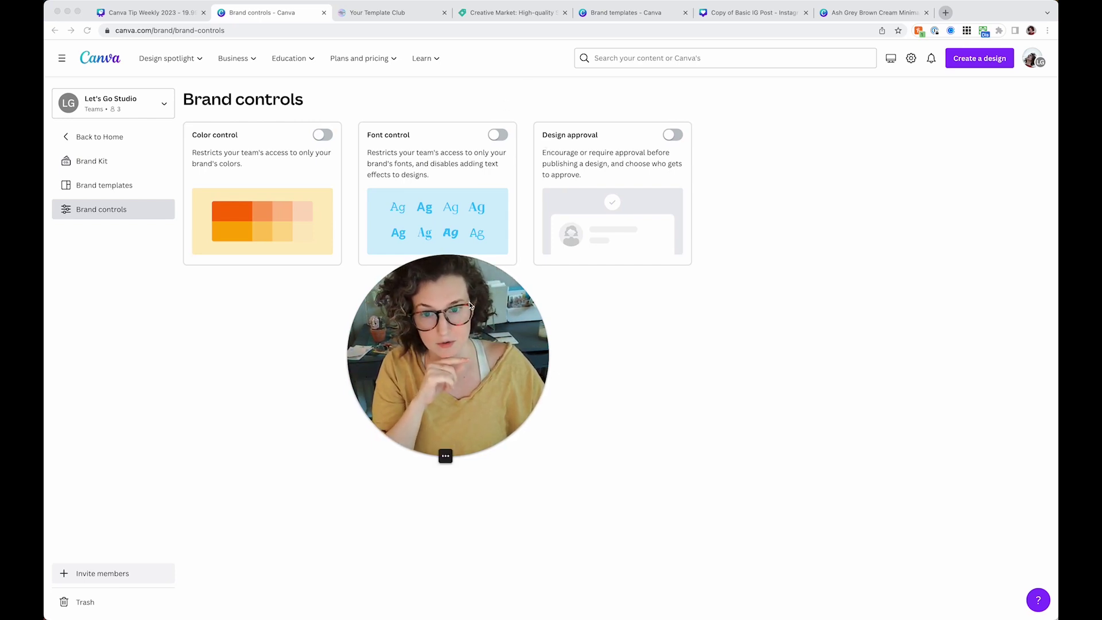
pyautogui.moveTo(483, 287); pyautogui.dragTo(491, 127)
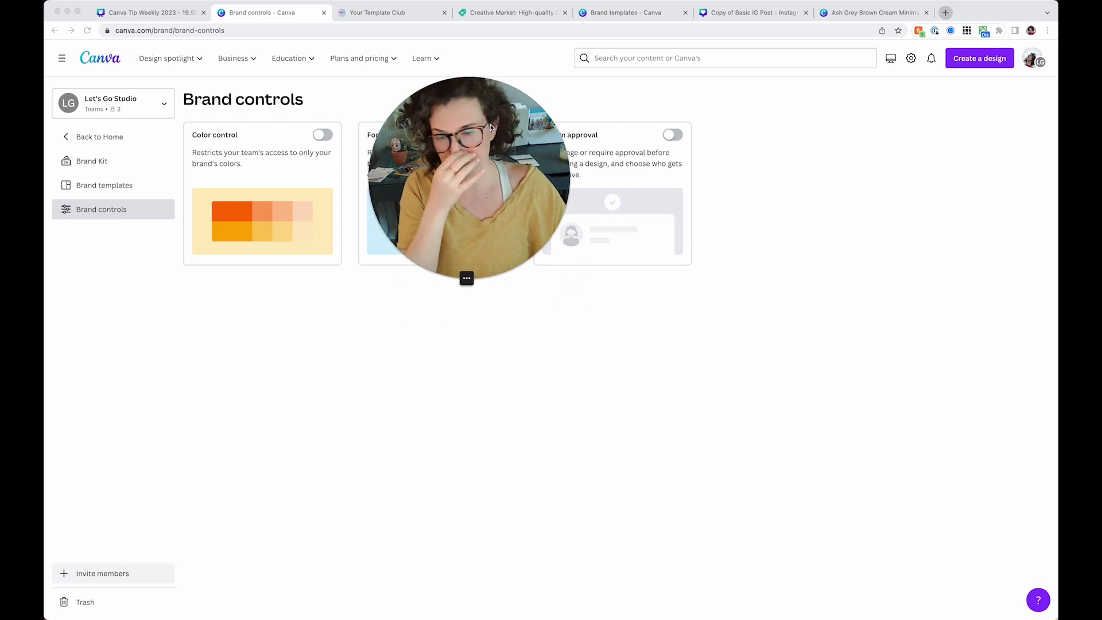
pyautogui.click(118, 186)
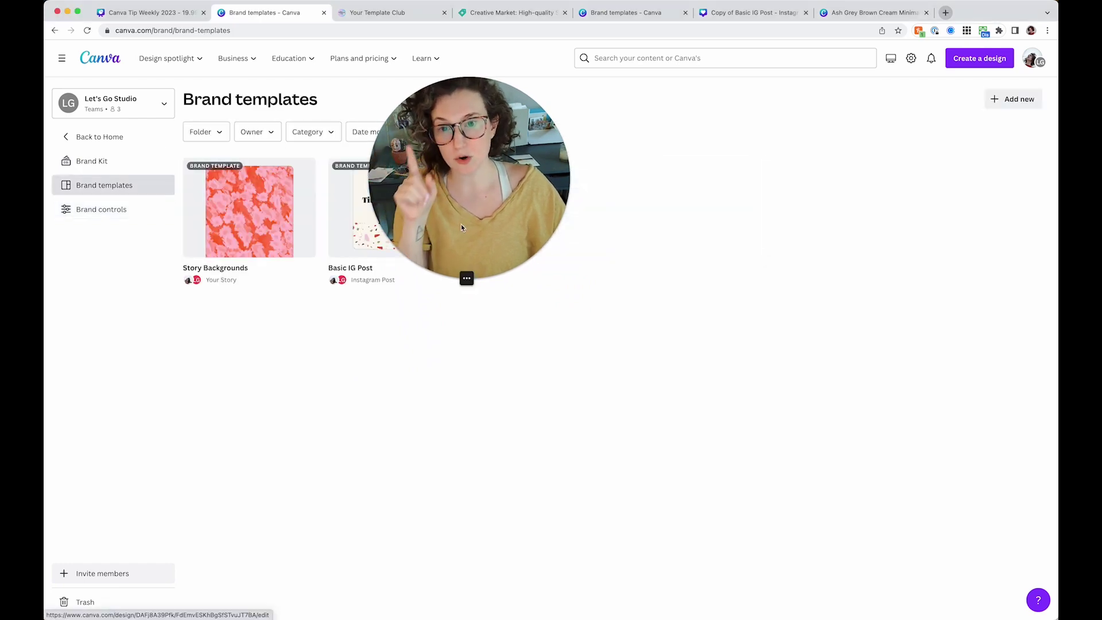
# Start a new Instagram Reel design from the new design types list.
pyautogui.click(486, 208)
pyautogui.moveTo(498, 213); pyautogui.dragTo(737, 228)
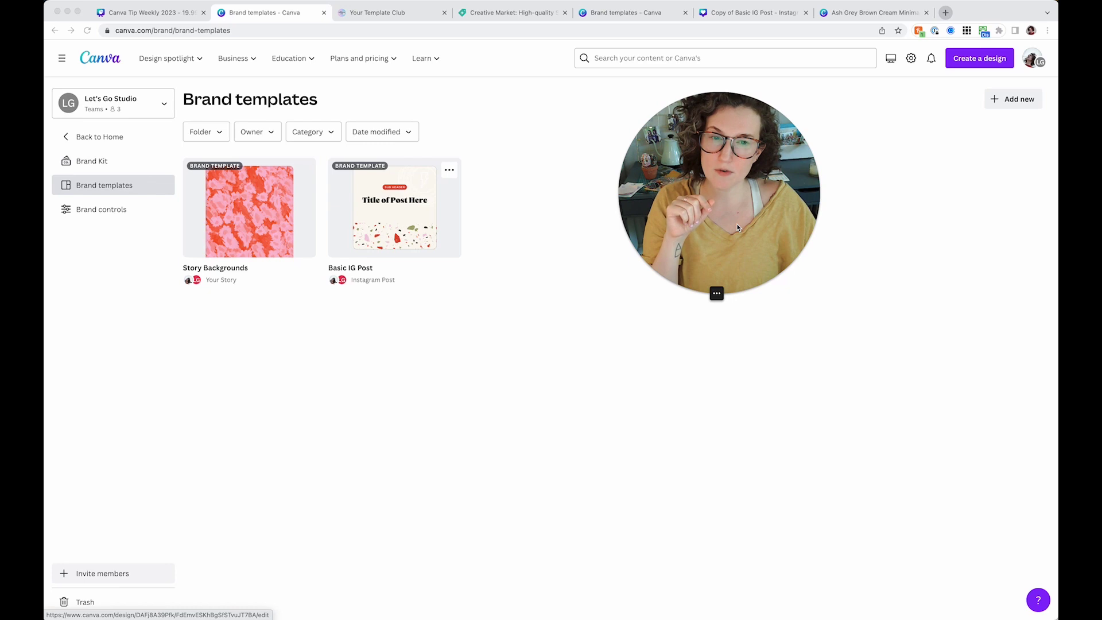
pyautogui.click(1027, 100)
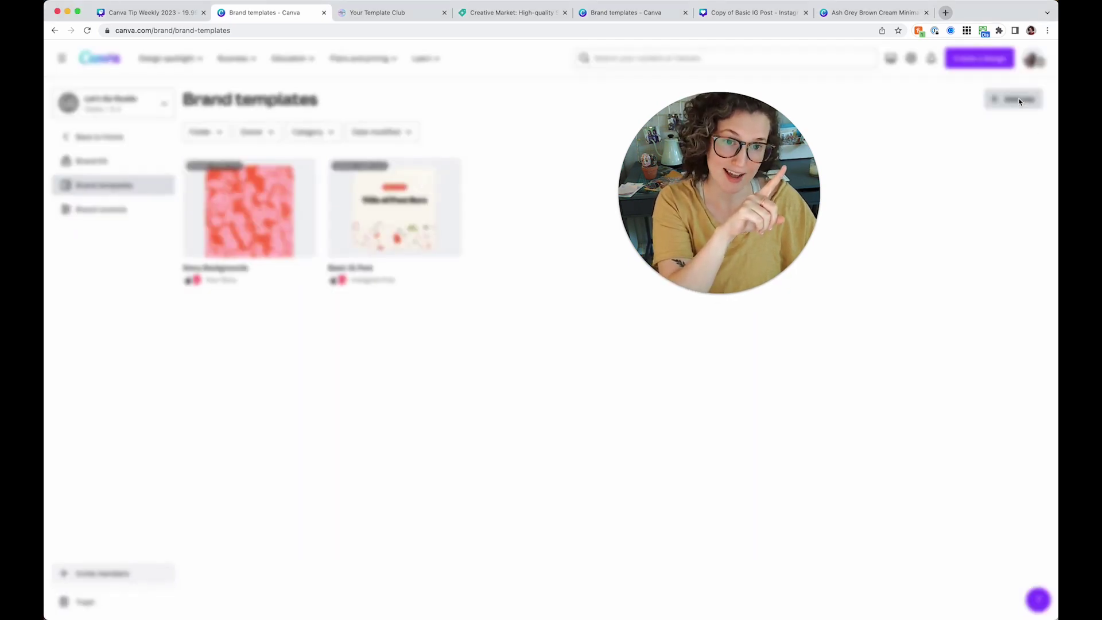
pyautogui.click(1019, 101)
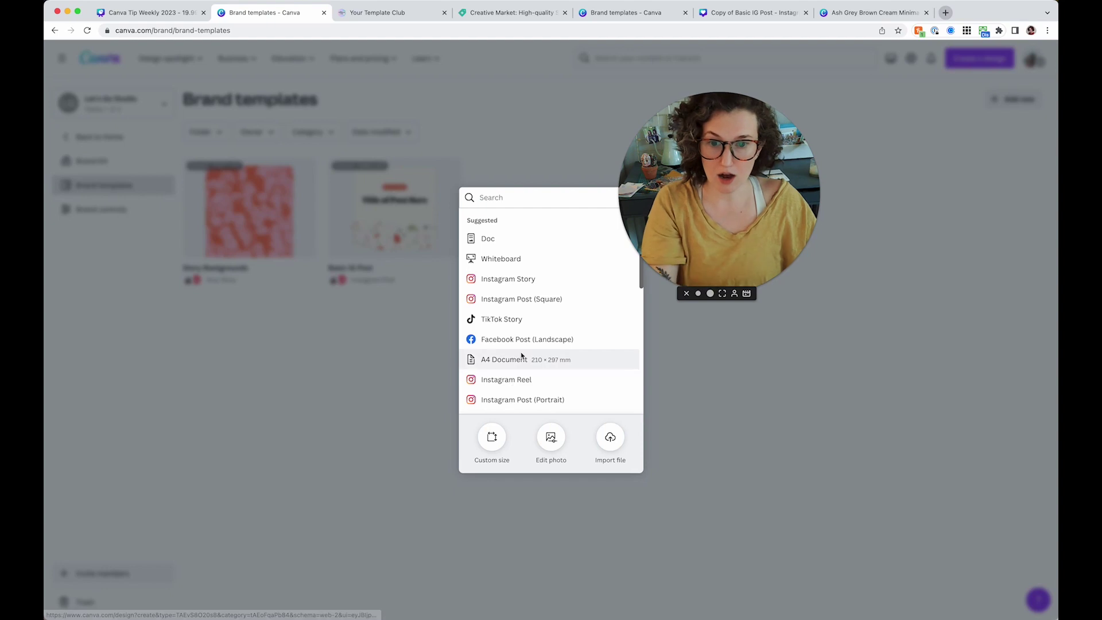
pyautogui.scroll(-2, 520, 355)
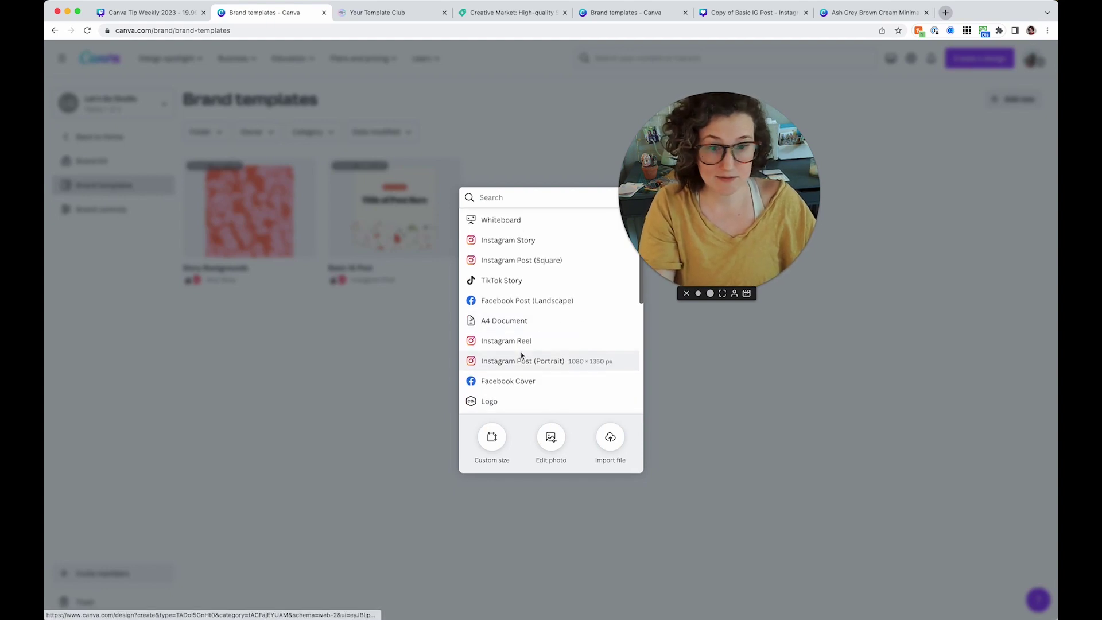
pyautogui.click(509, 340)
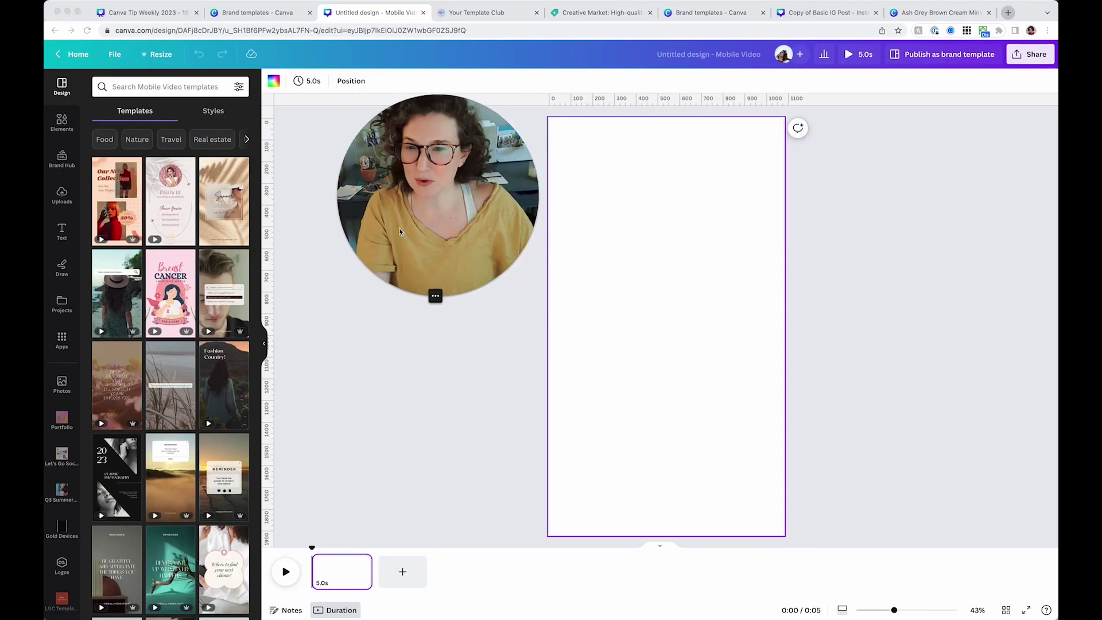
# Fill the page background with cream and add the Let's Go Studio logo from Brand Hub.
pyautogui.click(273, 82)
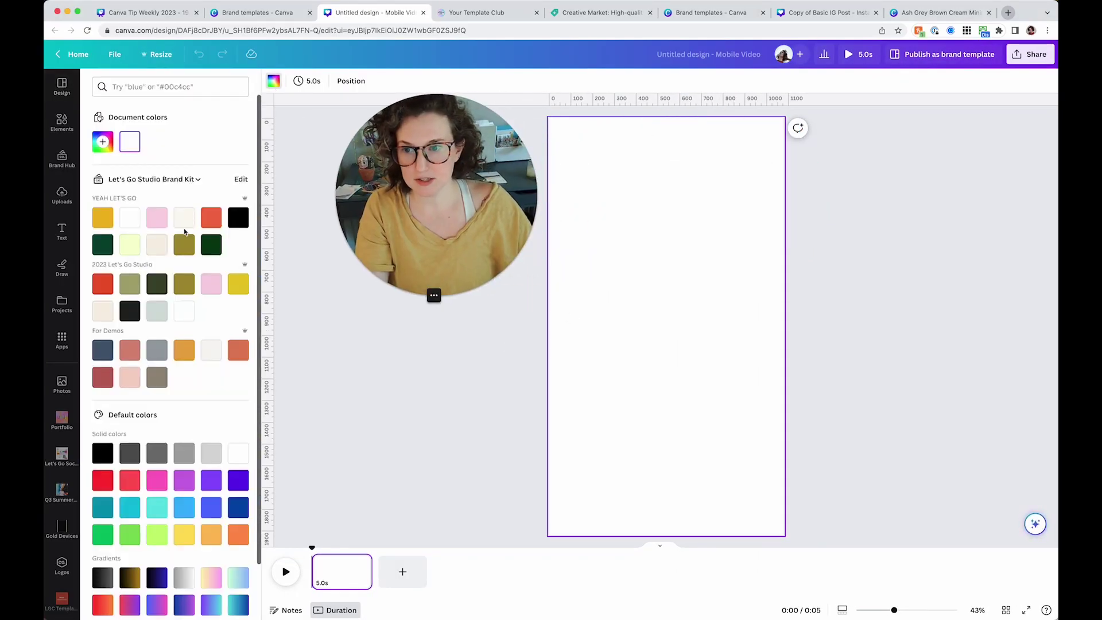
pyautogui.click(347, 370)
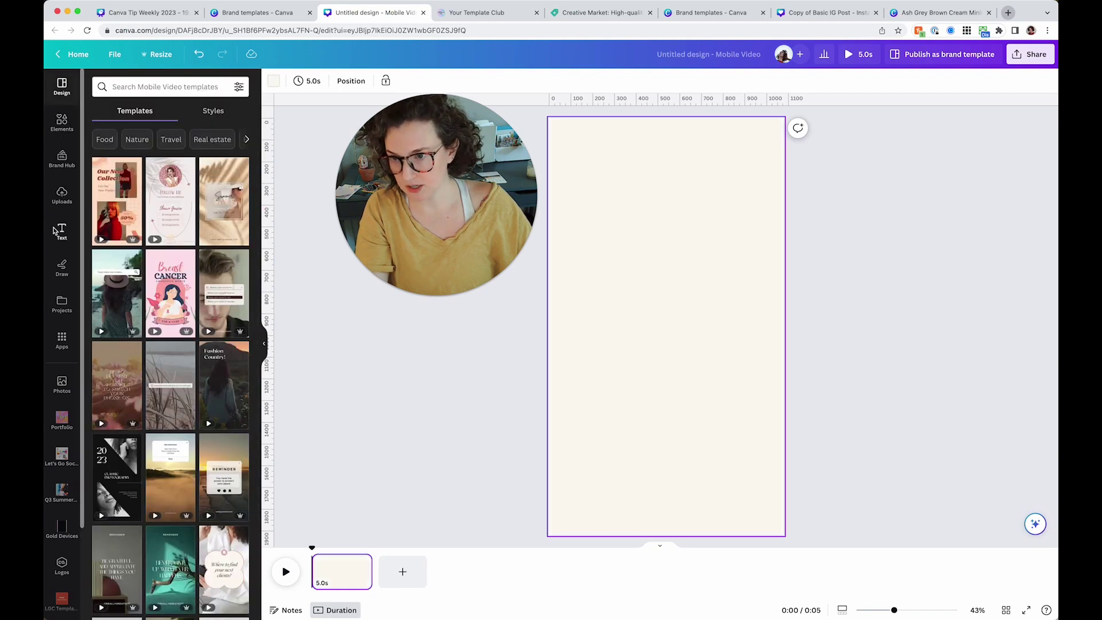
pyautogui.click(62, 159)
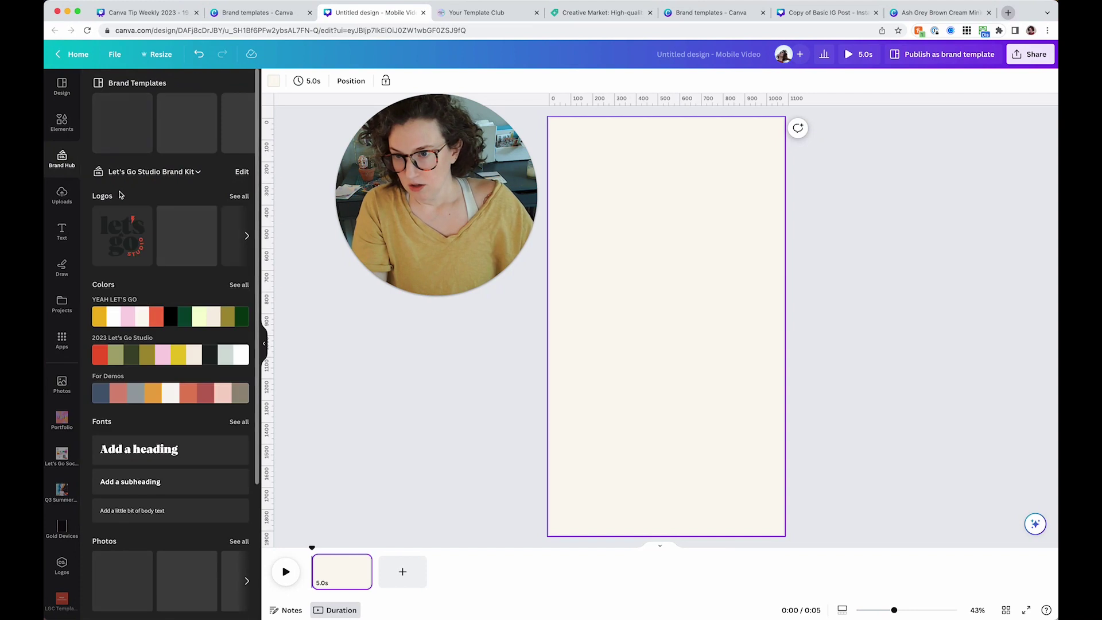
pyautogui.click(123, 235)
pyautogui.click(872, 140)
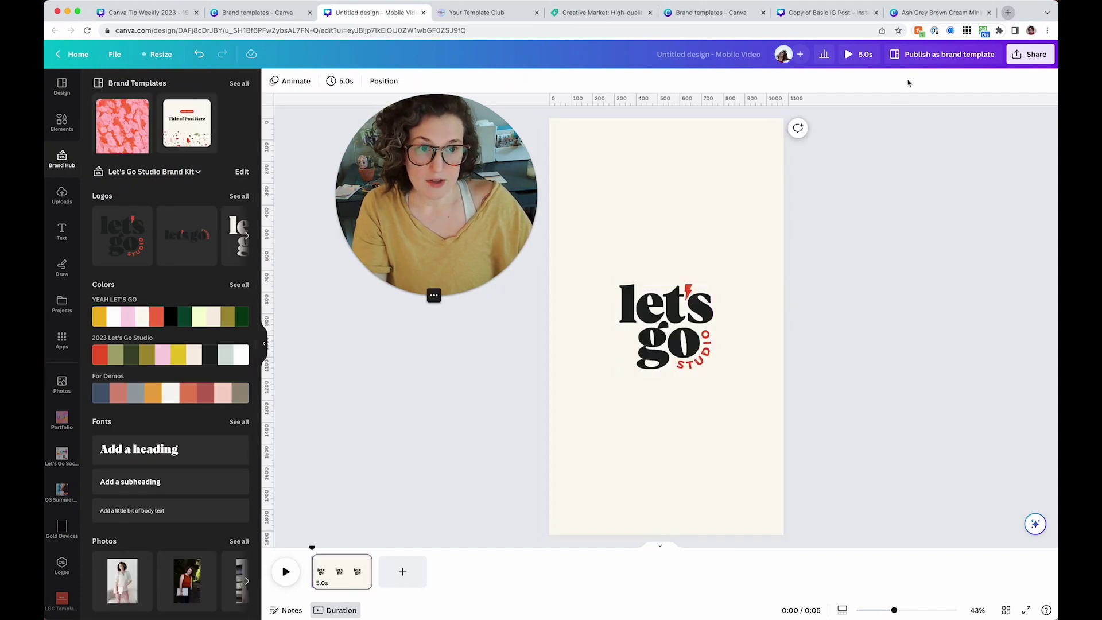
# Publish the cream logo design as a brand template, then view the Brand templates tab.
pyautogui.click(939, 53)
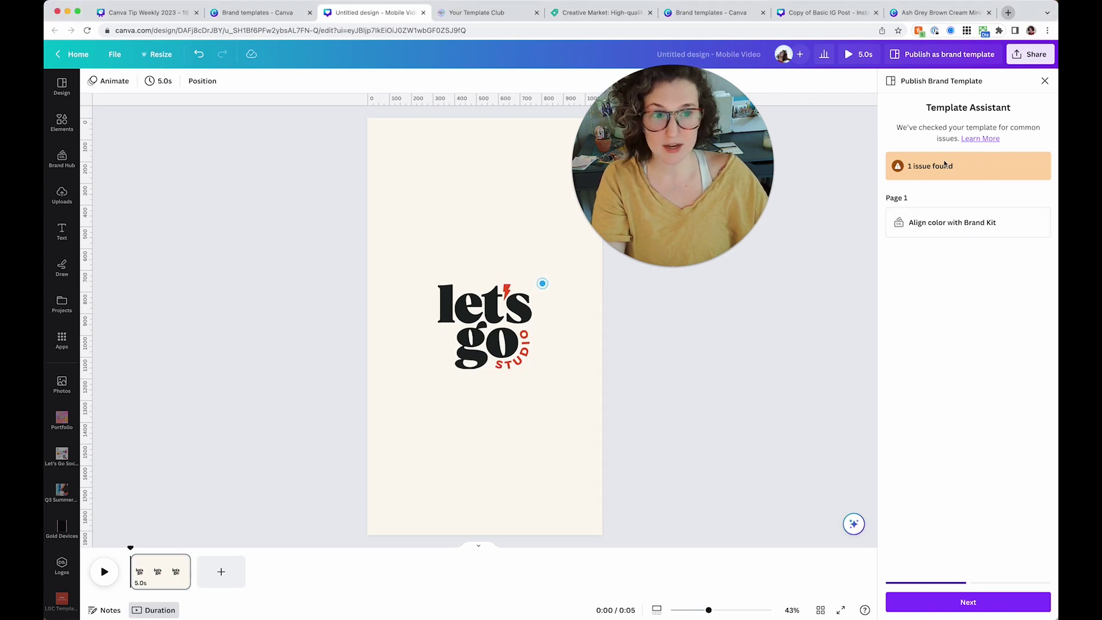
pyautogui.click(937, 609)
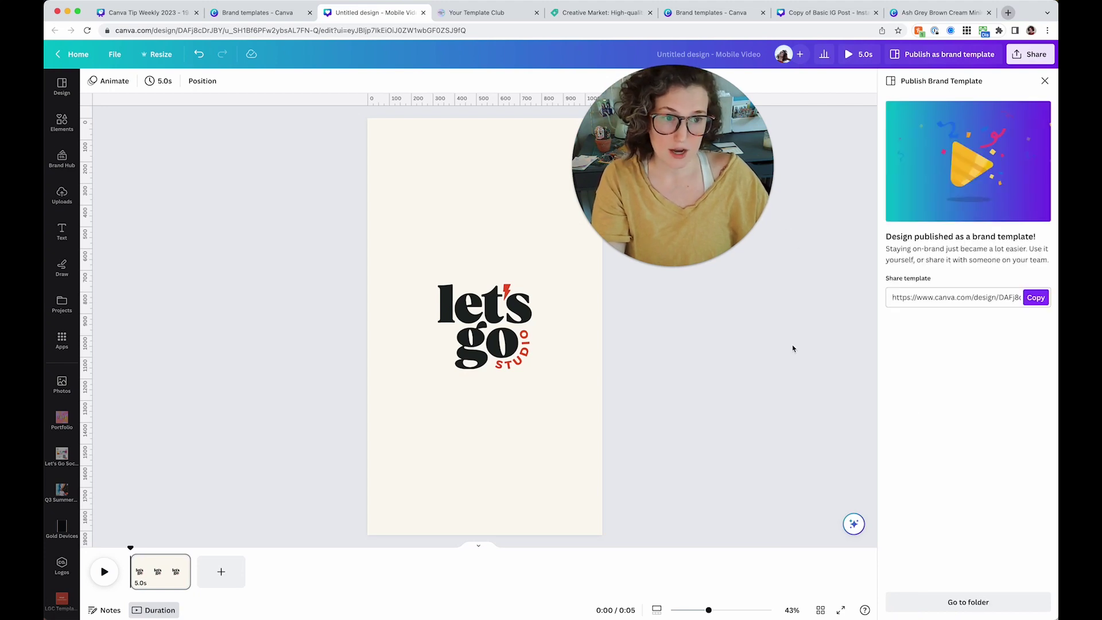
pyautogui.click(274, 13)
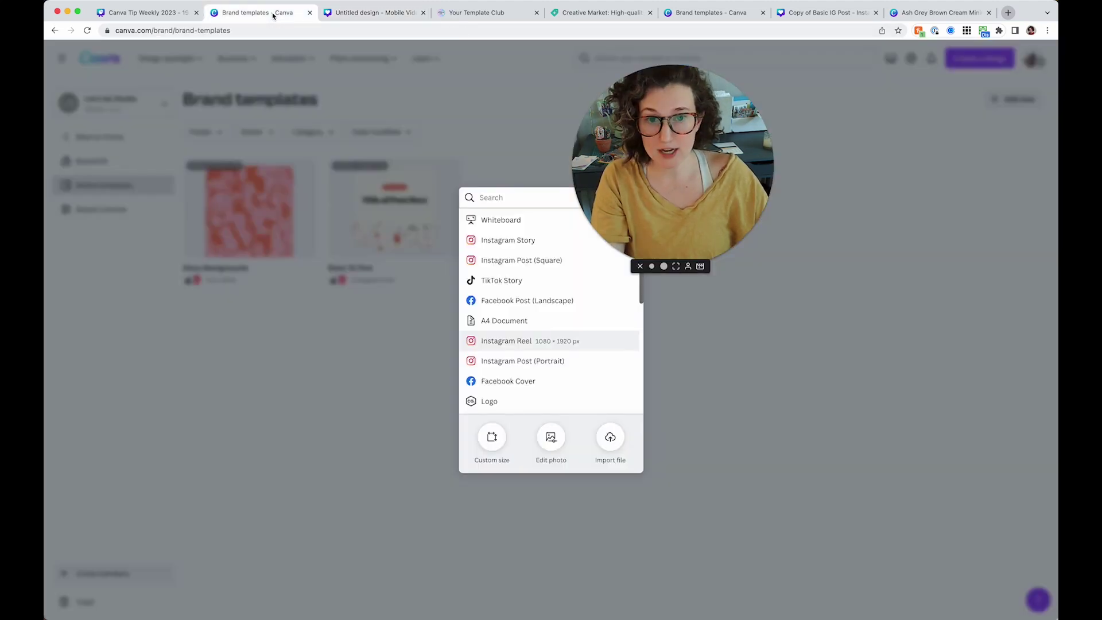
pyautogui.click(381, 379)
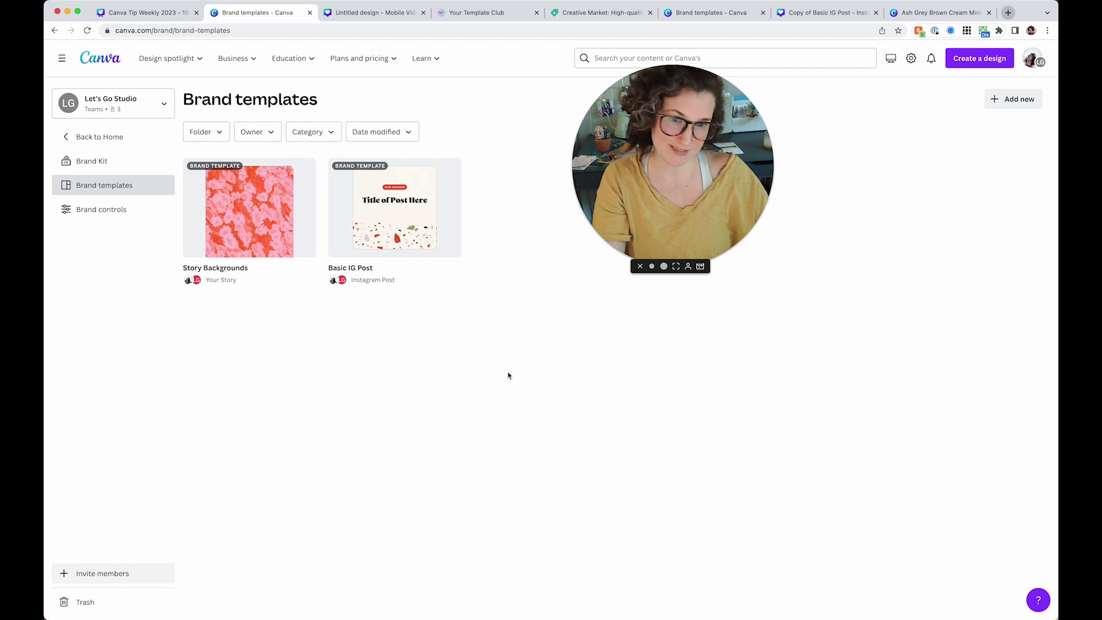
# Revisit the Canva Tip Weekly 2023 three-template-types slide, then go to Your Template Club.
pyautogui.click(144, 12)
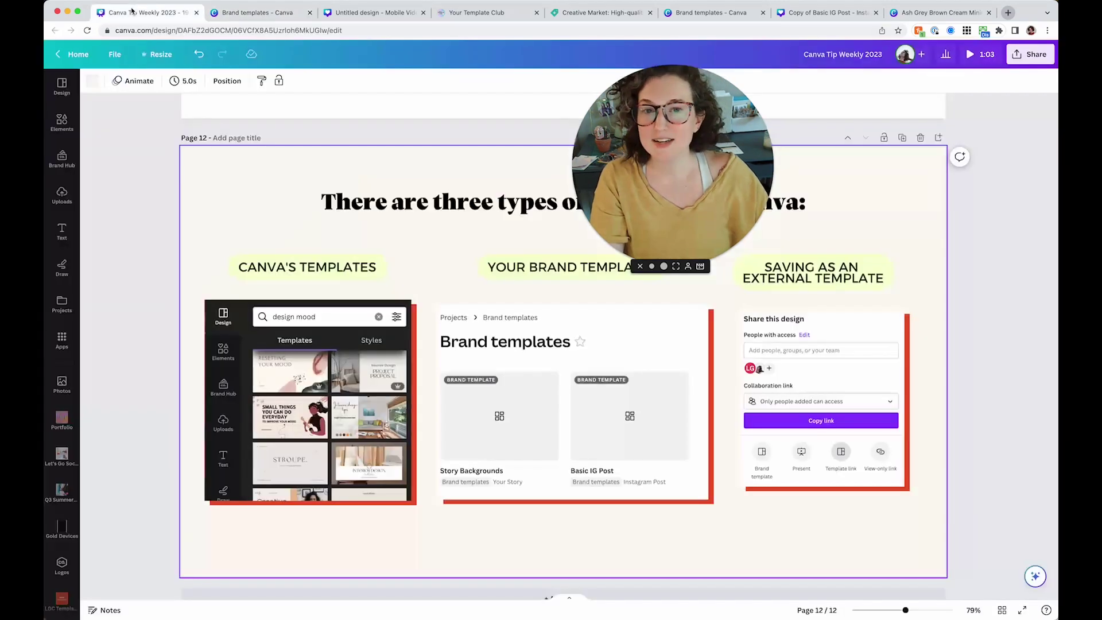
pyautogui.moveTo(641, 170); pyautogui.dragTo(618, 299)
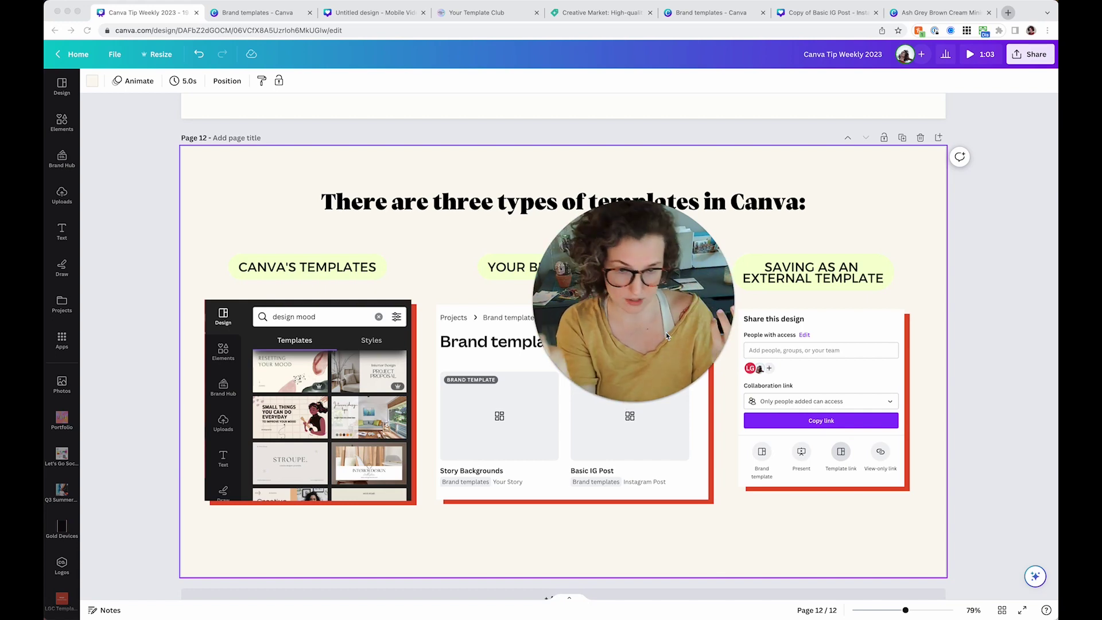
pyautogui.click(484, 13)
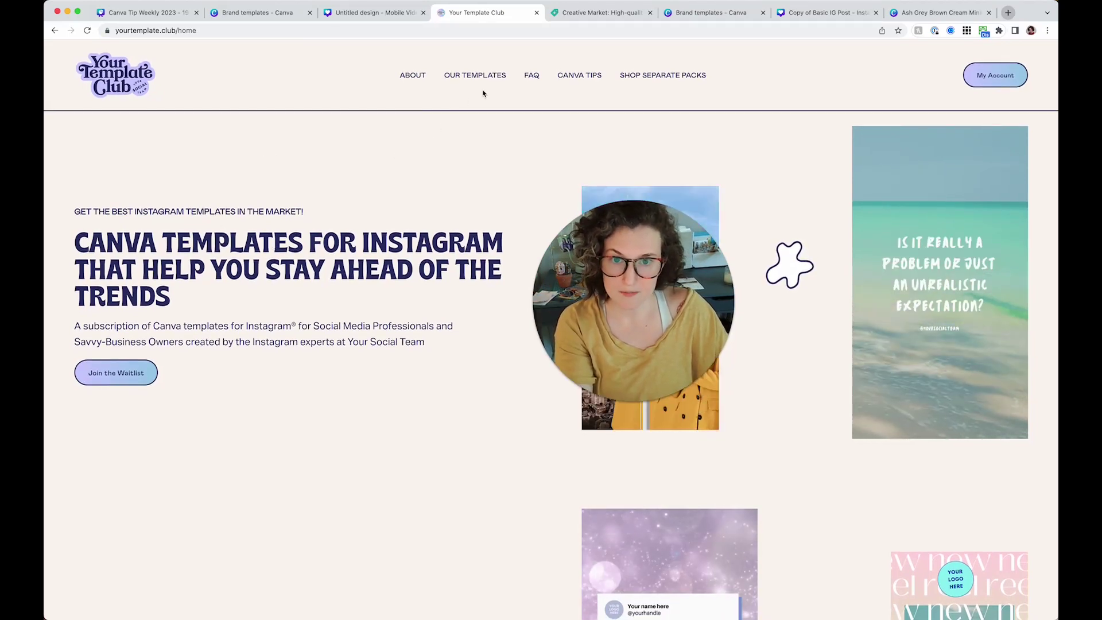
# Browse the separate packs shop to the $57 Read the Caption Reels page, then return to Canva.
pyautogui.click(654, 75)
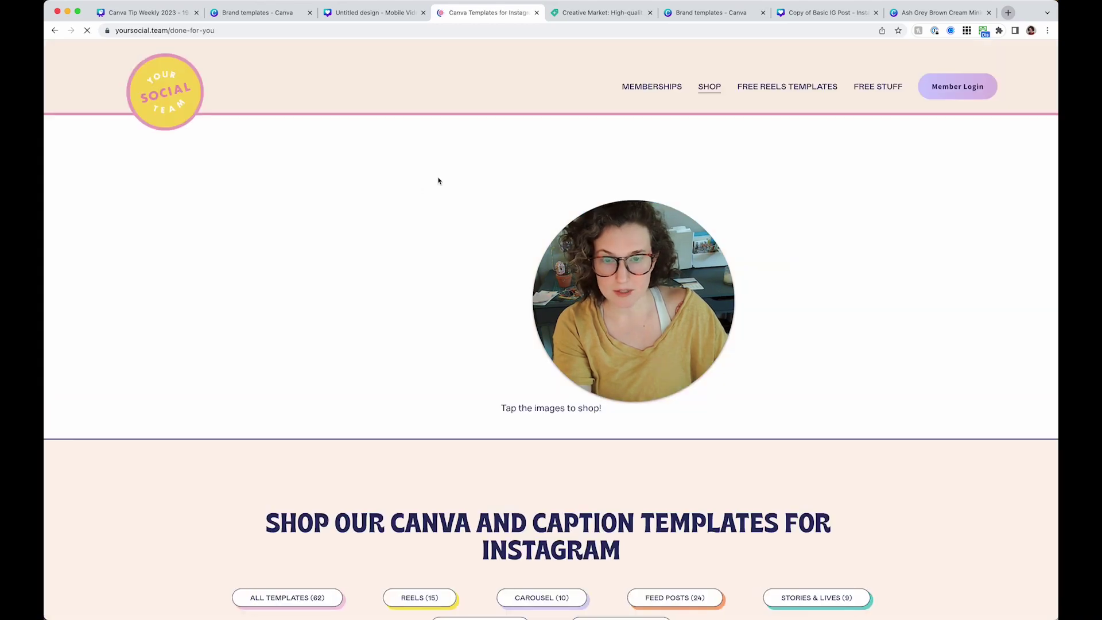
pyautogui.scroll(-9, 430, 184)
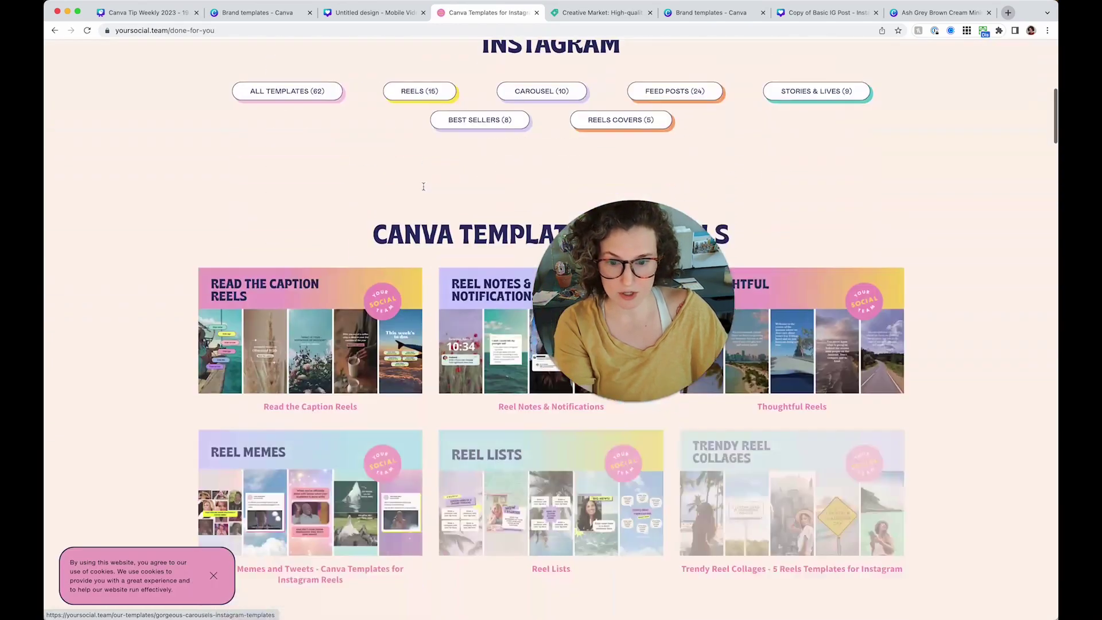
pyautogui.scroll(-2, 423, 187)
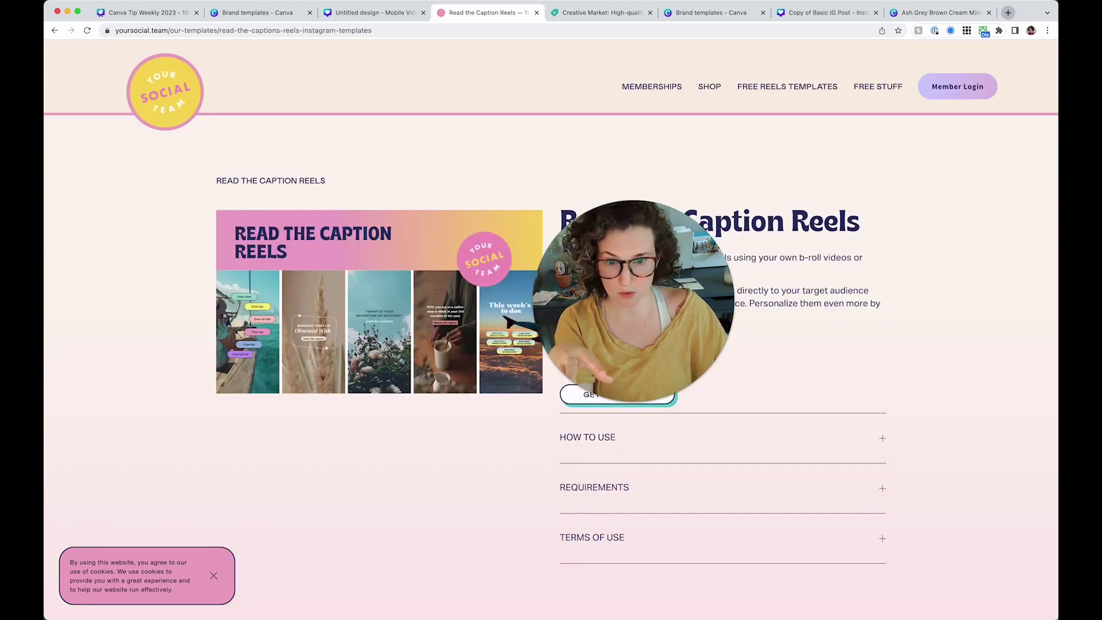
pyautogui.moveTo(633, 322); pyautogui.dragTo(423, 223)
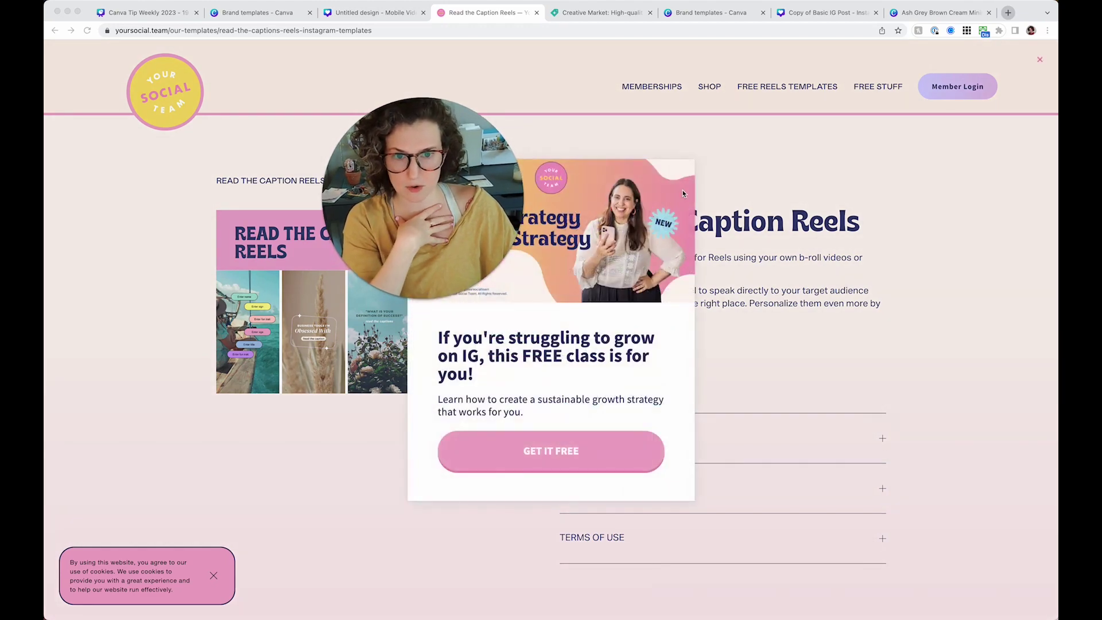
pyautogui.click(683, 193)
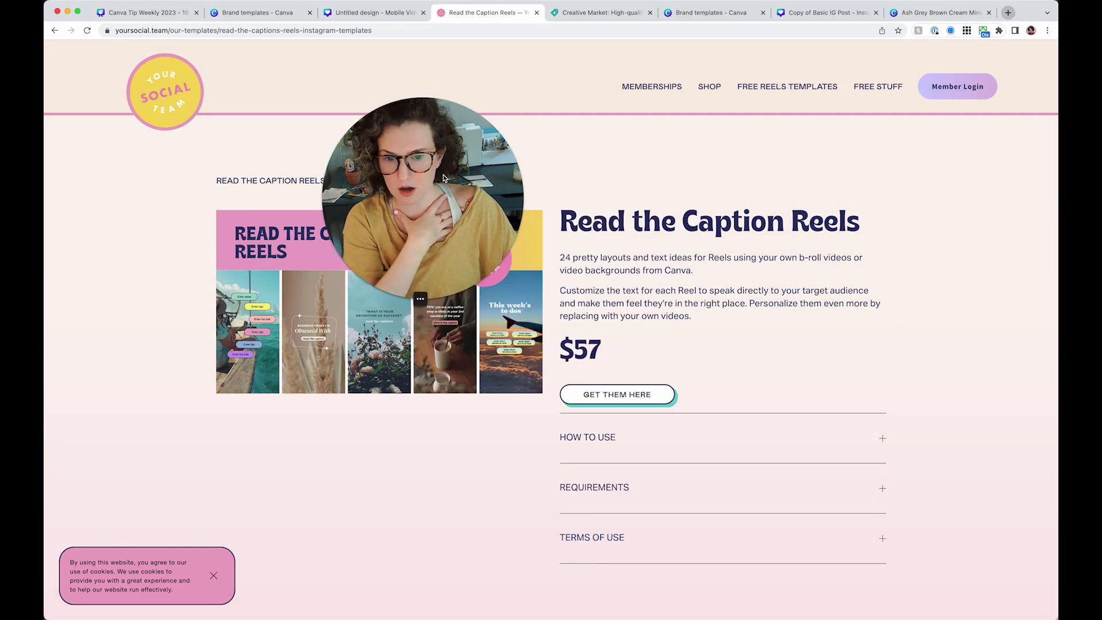
pyautogui.scroll(-1, 516, 298)
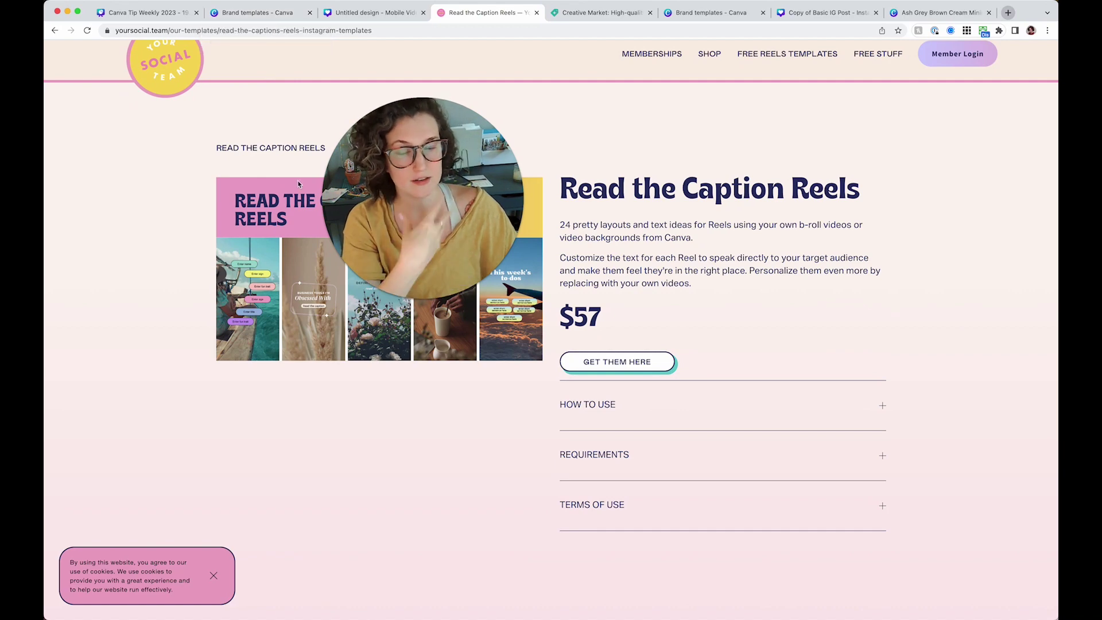
pyautogui.moveTo(410, 213); pyautogui.dragTo(463, 215)
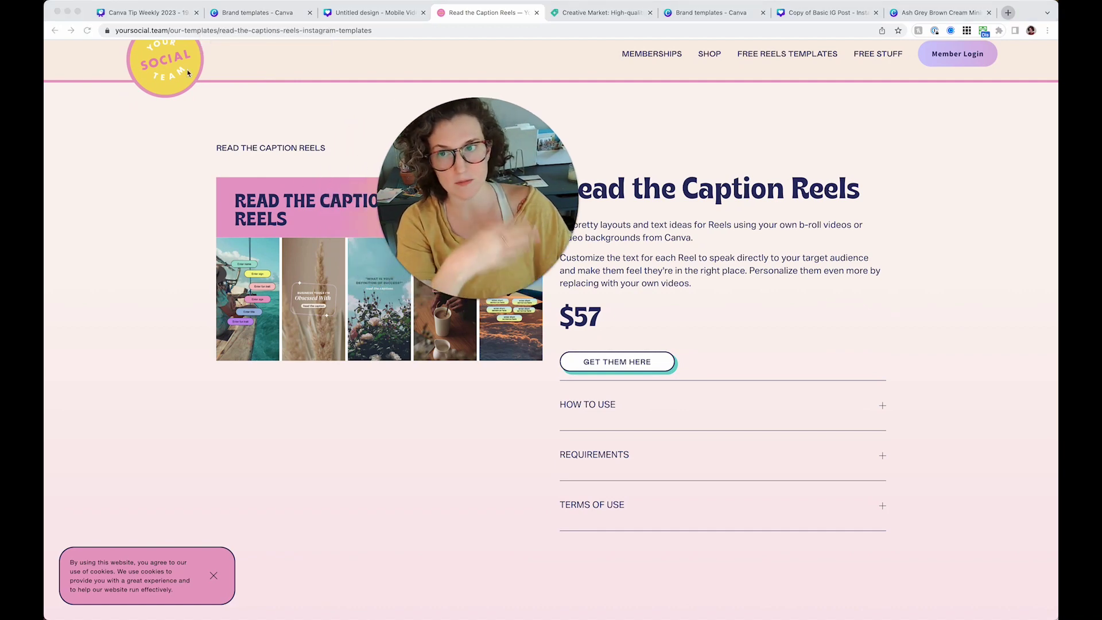
pyautogui.click(140, 17)
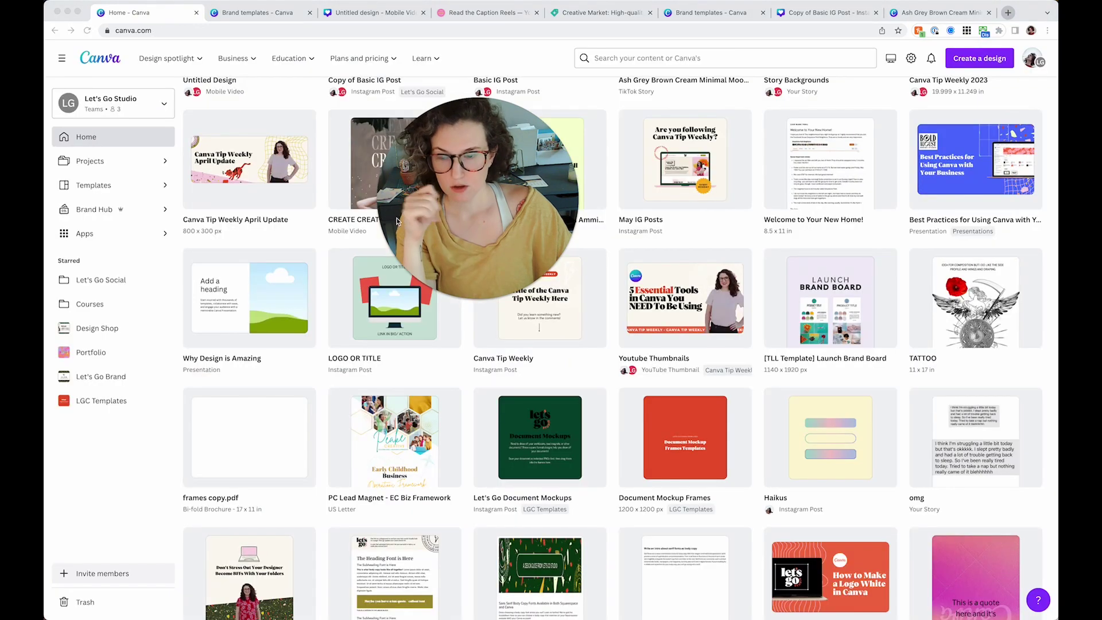
# Open Let's Go Document Mockups and make the page 1 background cream.
pyautogui.moveTo(448, 194); pyautogui.dragTo(516, 279)
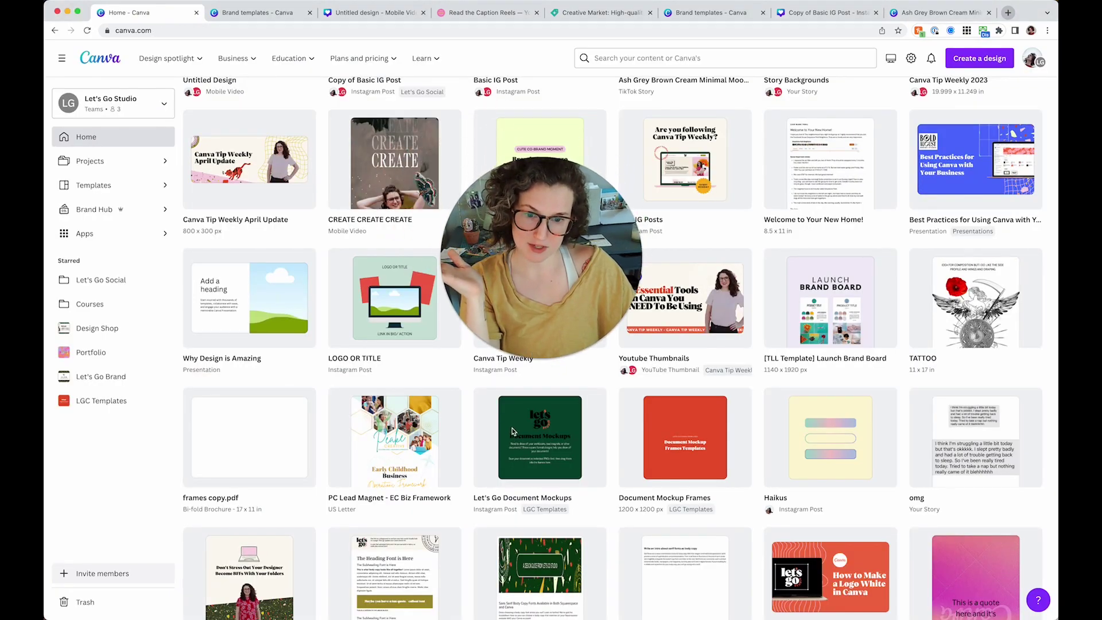
pyautogui.click(531, 442)
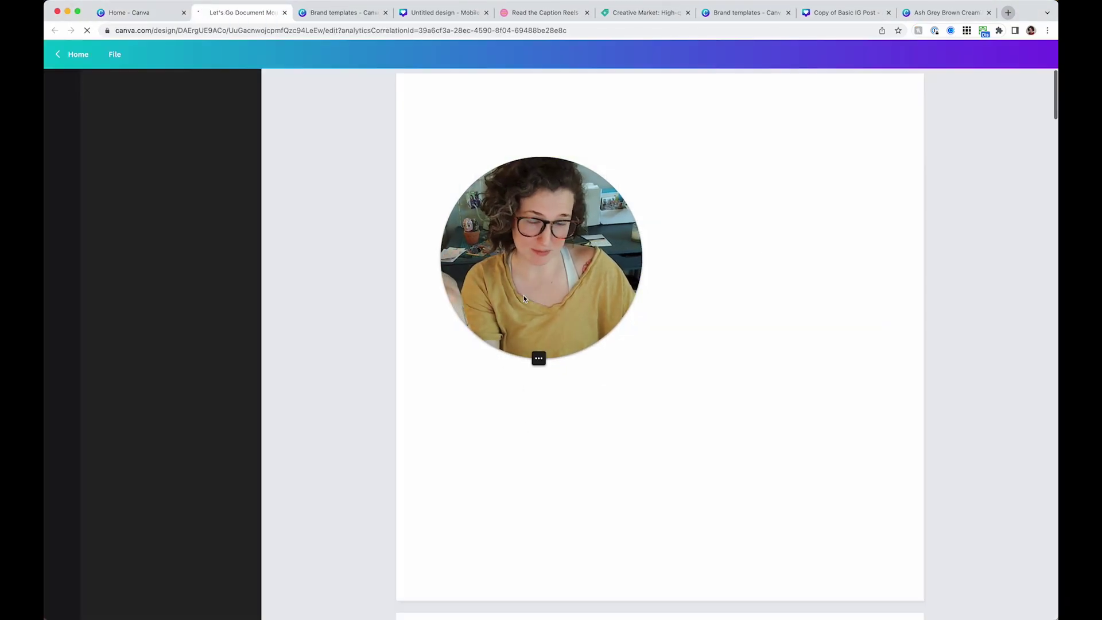
pyautogui.moveTo(528, 298); pyautogui.dragTo(275, 248)
pyautogui.click(568, 335)
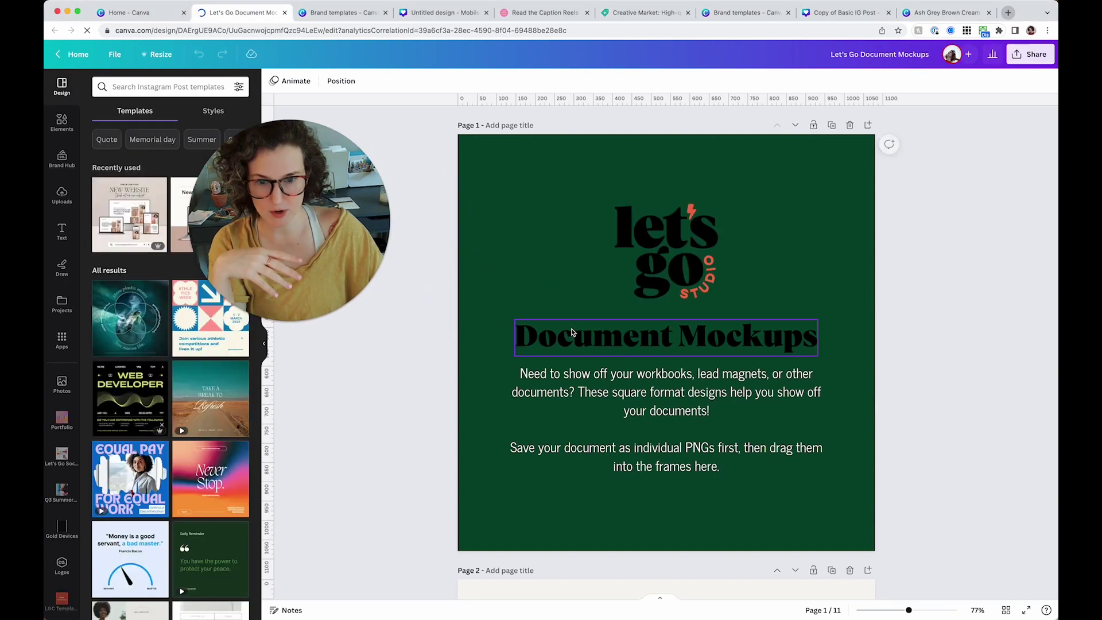
pyautogui.click(495, 172)
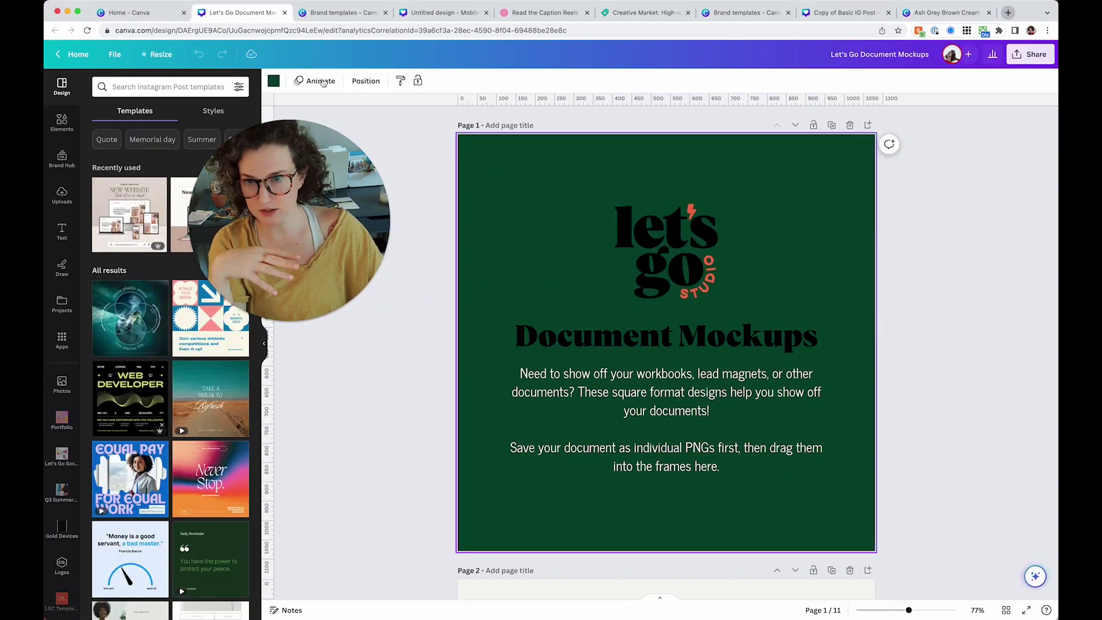
pyautogui.click(274, 81)
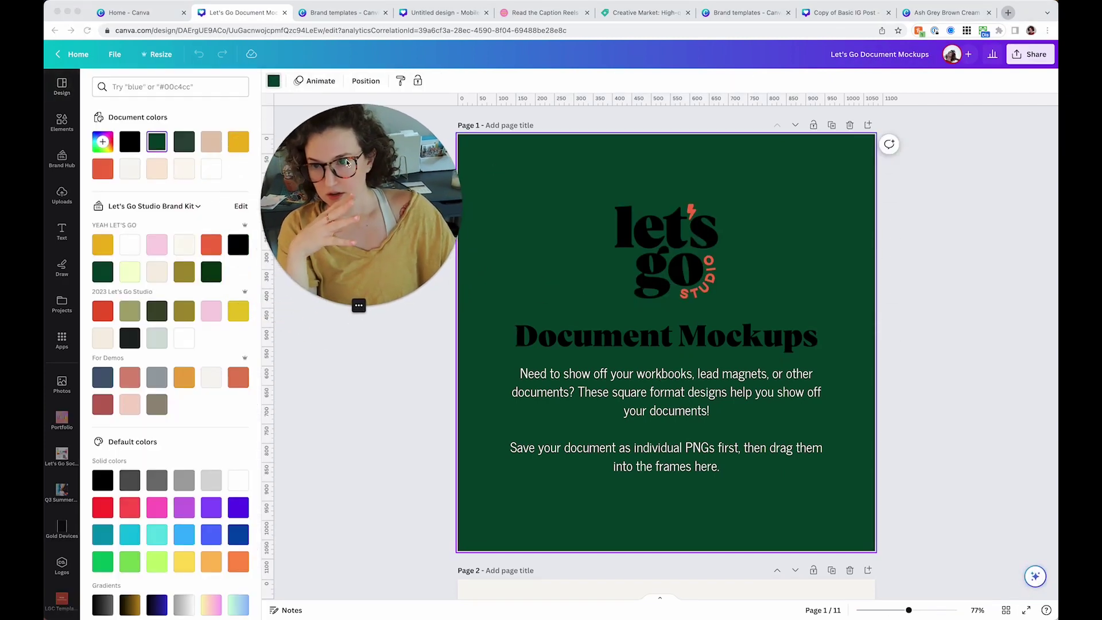
pyautogui.click(184, 244)
pyautogui.click(420, 415)
# Change the page 1 body text paragraph to a dark colour.
pyautogui.click(546, 420)
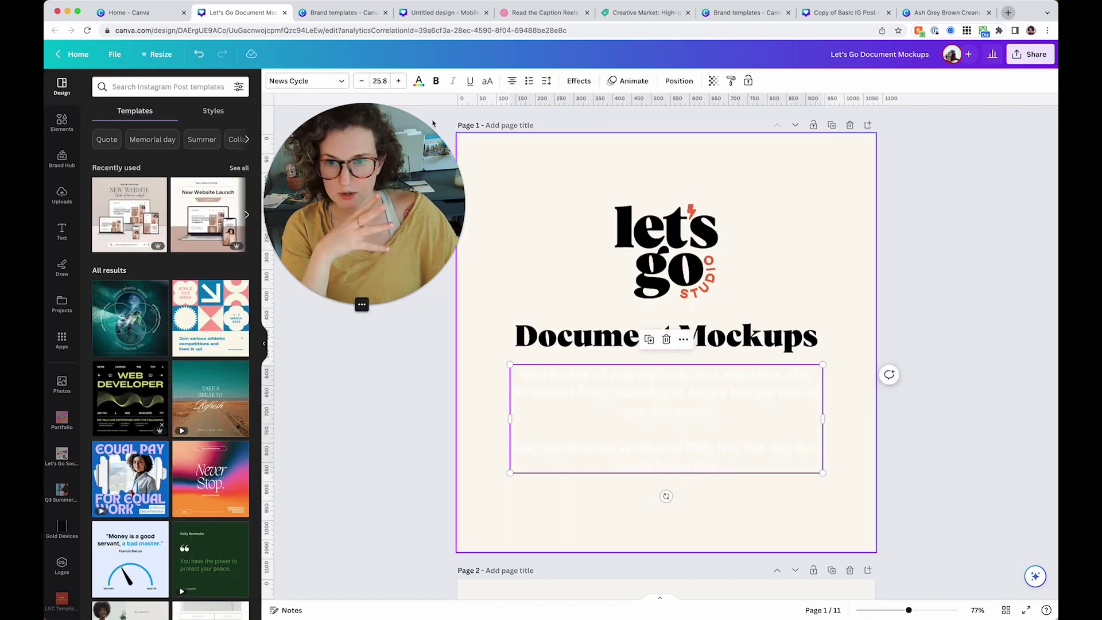
pyautogui.click(419, 81)
pyautogui.click(130, 142)
pyautogui.click(356, 337)
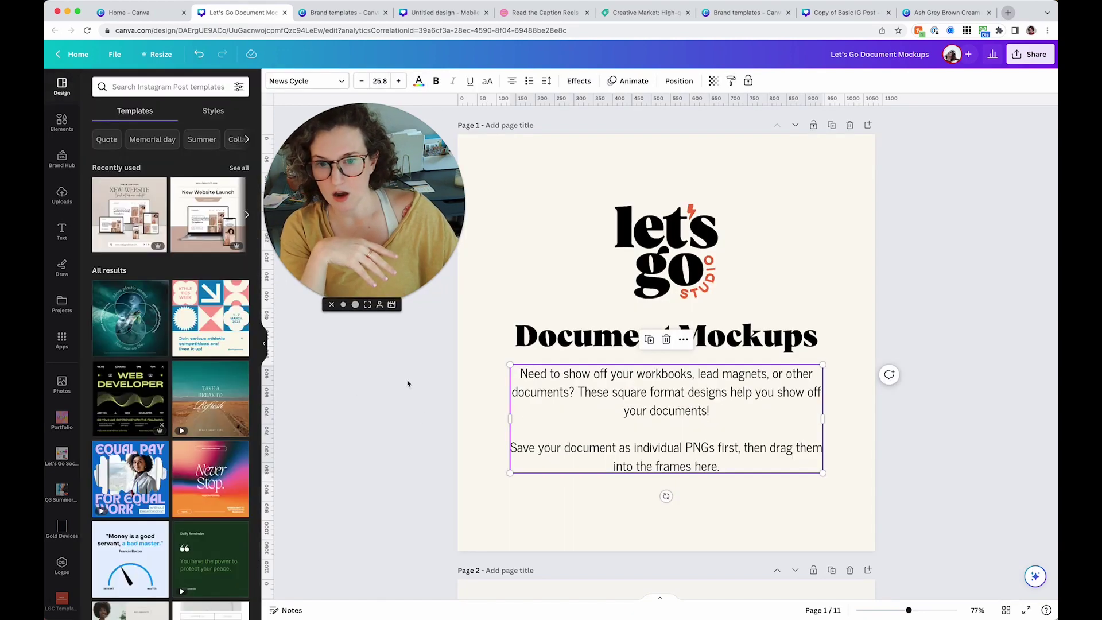
pyautogui.click(415, 381)
# Delete the blank page 11 so the design has 10 pages.
pyautogui.scroll(-8, 699, 273)
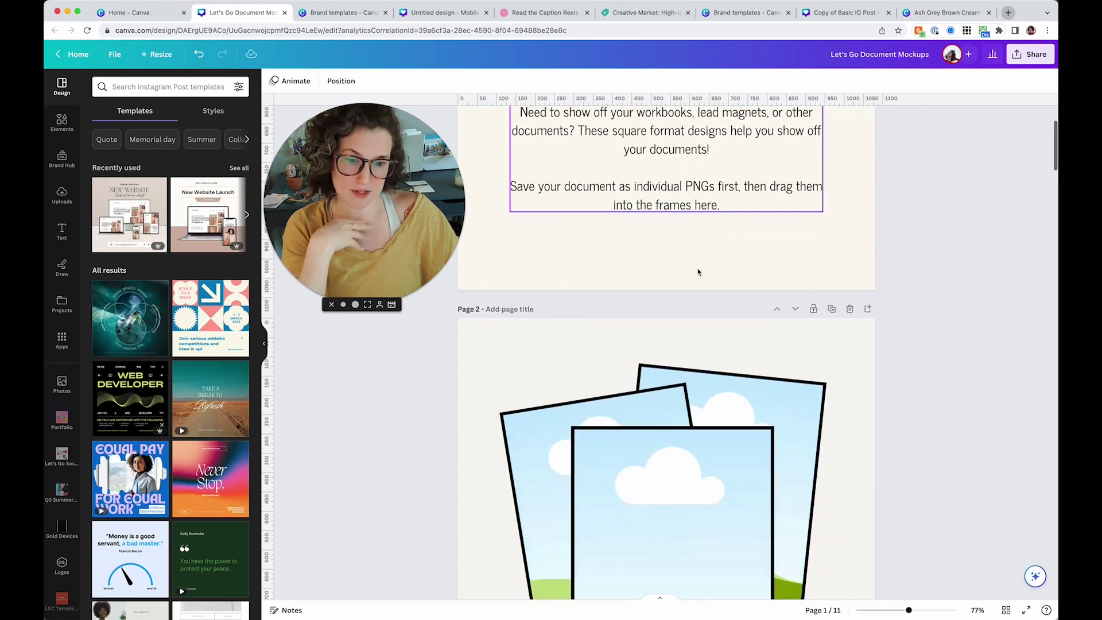
pyautogui.scroll(-12, 698, 271)
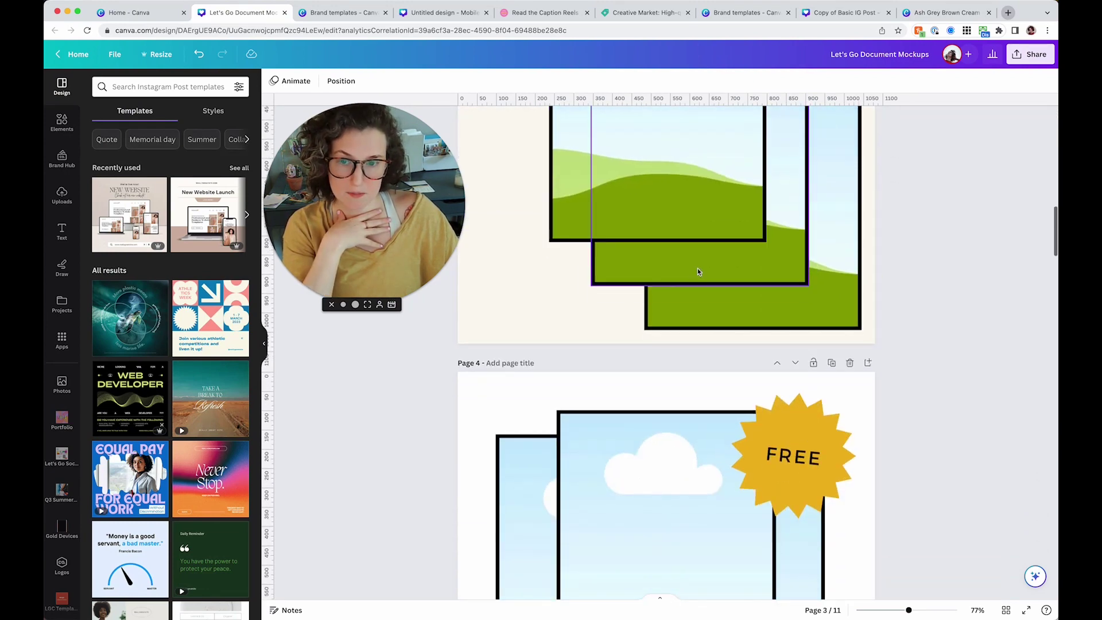
pyautogui.scroll(-10, 698, 271)
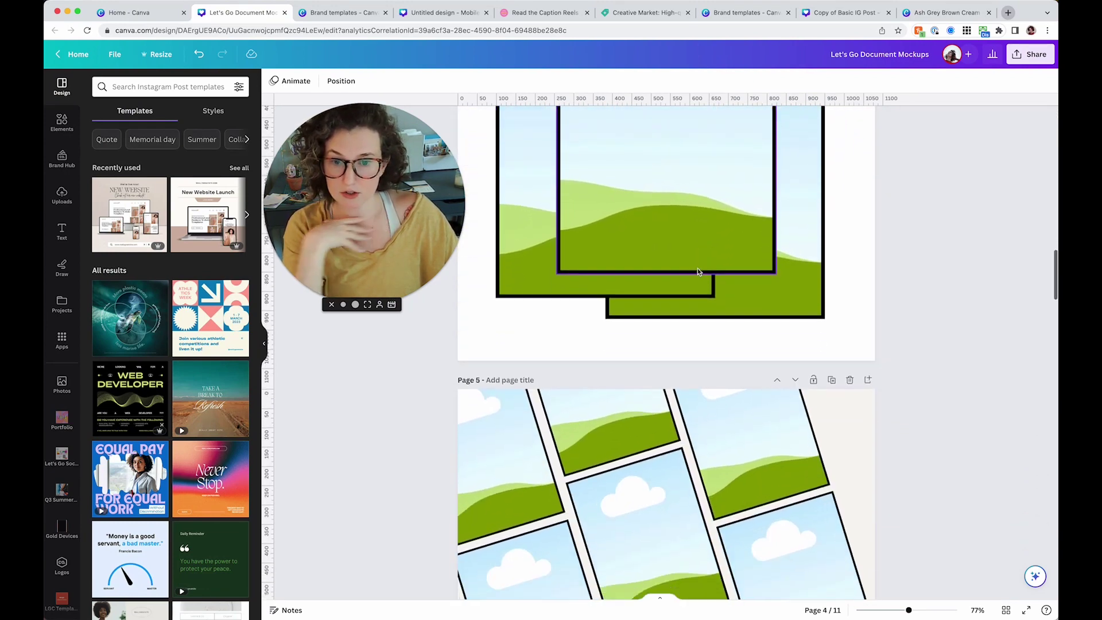
pyautogui.scroll(-12, 697, 267)
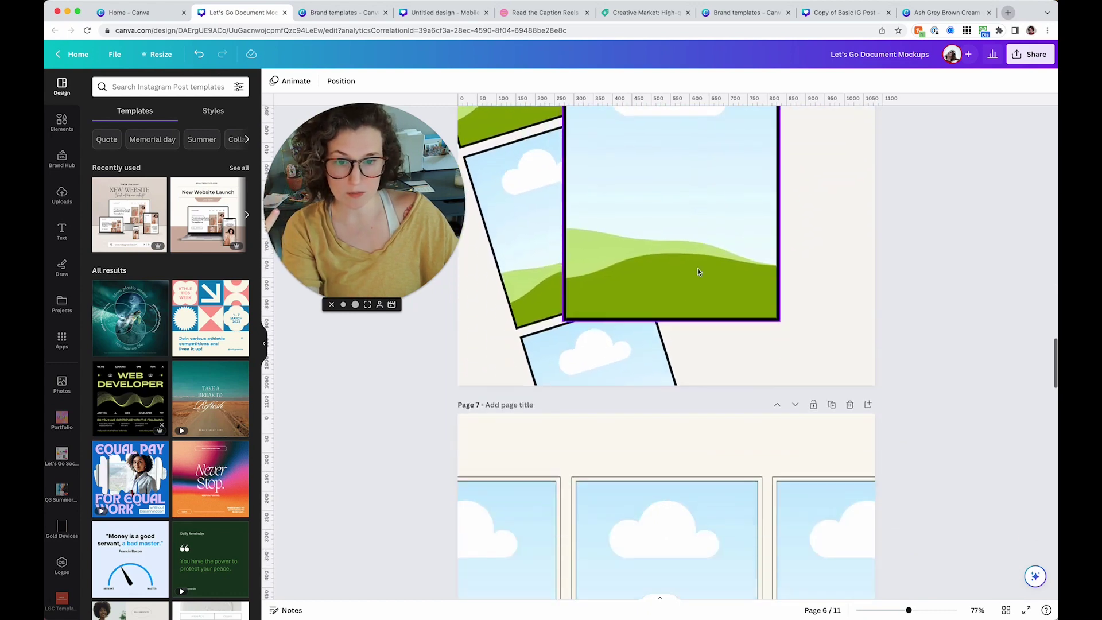
pyautogui.scroll(-12, 698, 271)
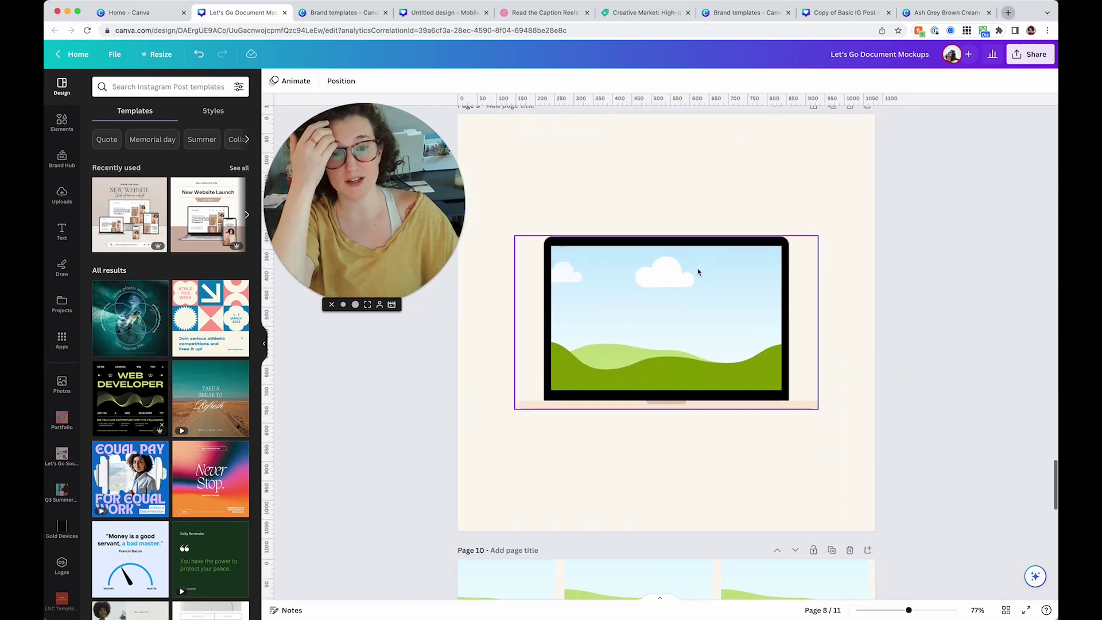
pyautogui.scroll(-8, 698, 272)
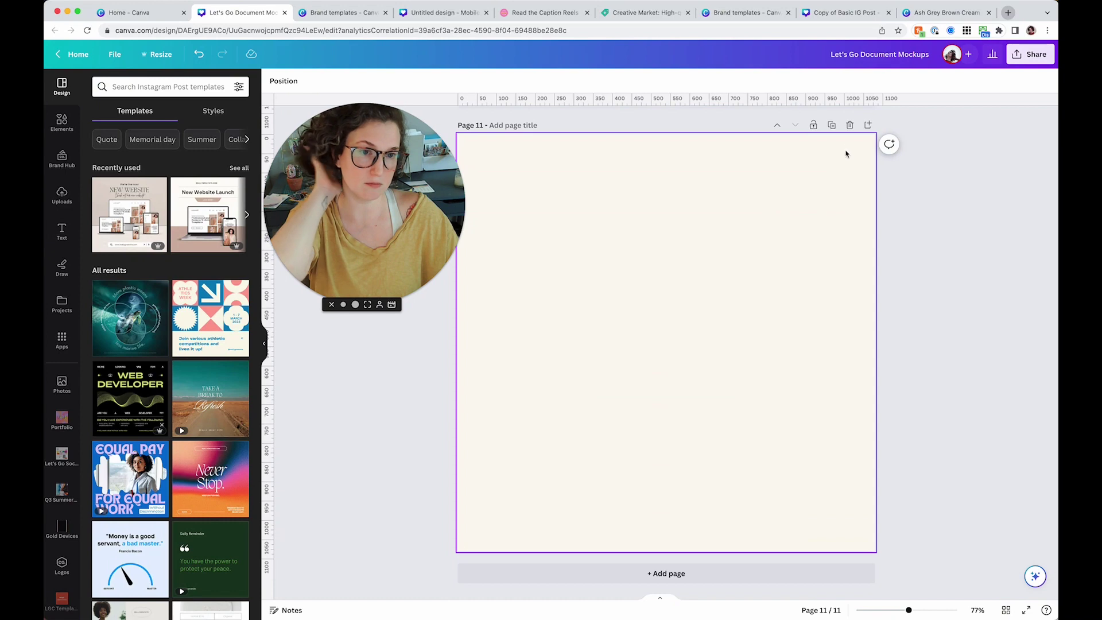
pyautogui.press('Delete')
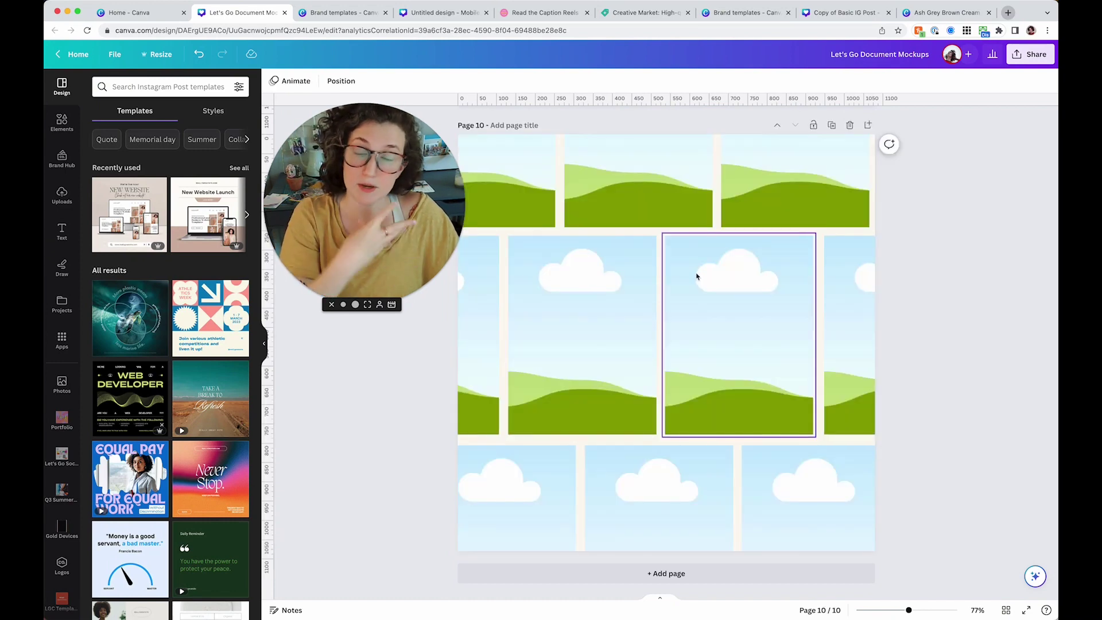
pyautogui.scroll(20, 696, 276)
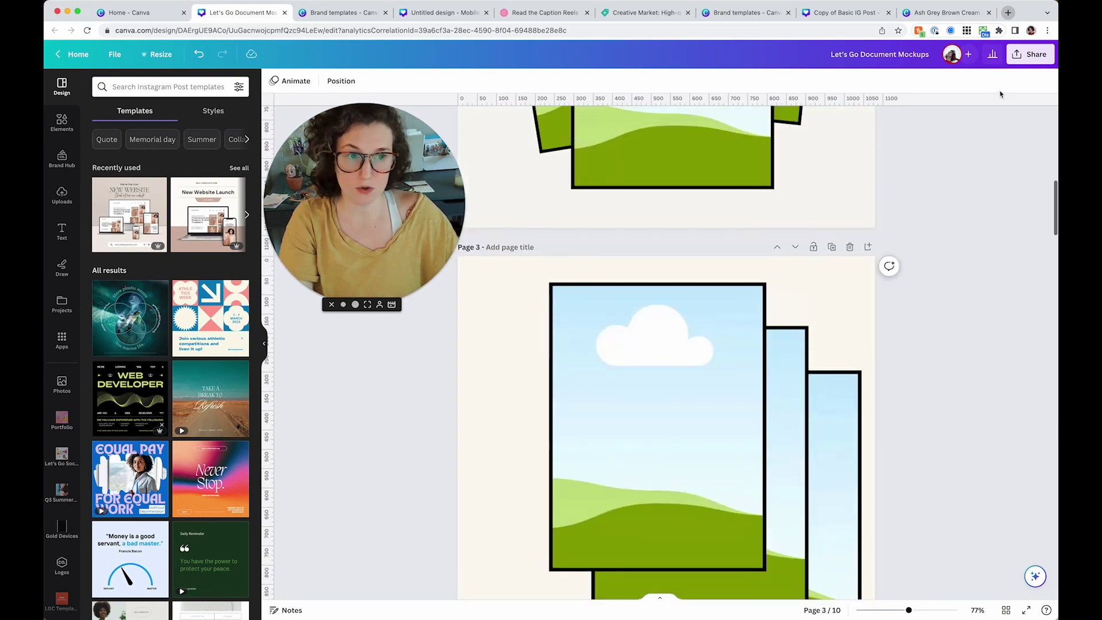
pyautogui.click(1023, 55)
pyautogui.click(905, 311)
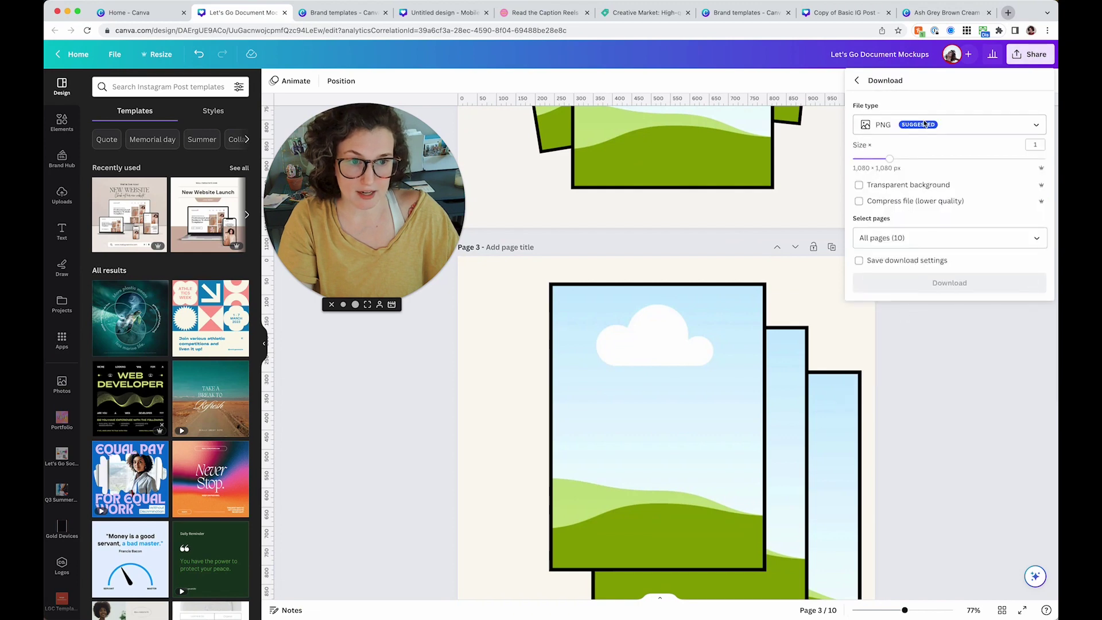
pyautogui.click(790, 178)
pyautogui.scroll(13, 734, 236)
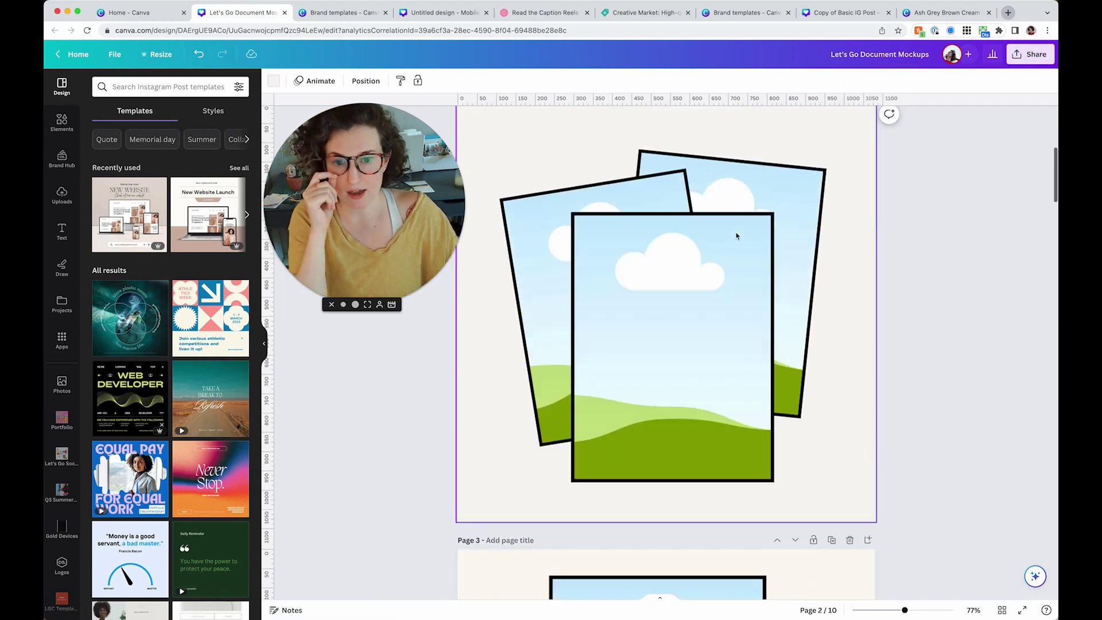
pyautogui.scroll(-5, 736, 236)
pyautogui.scroll(-8, 736, 236)
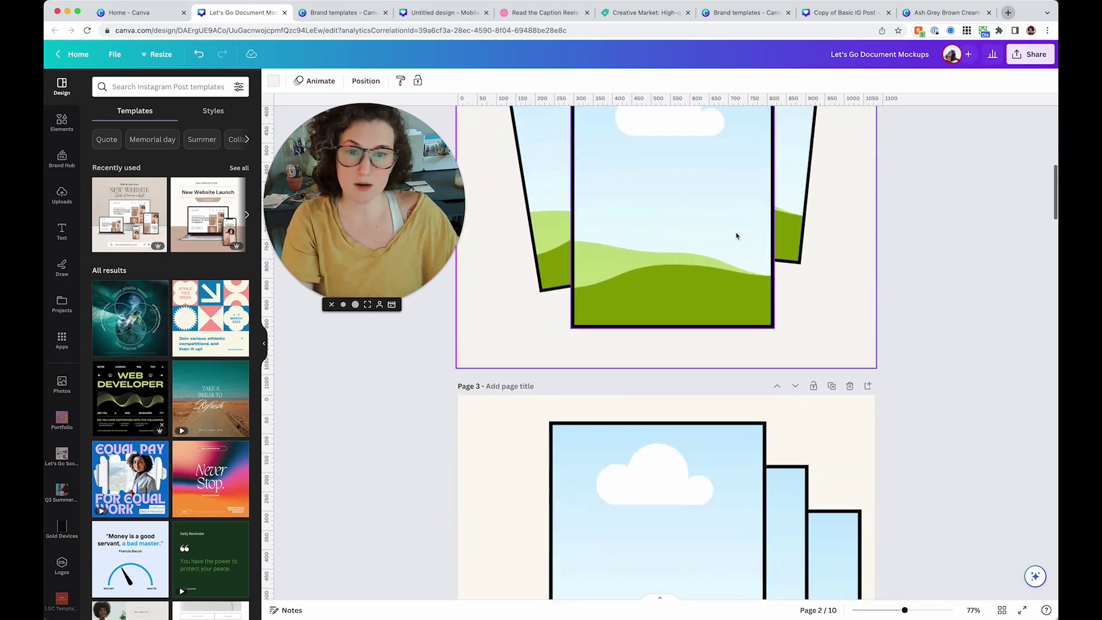
pyautogui.scroll(6, 714, 246)
pyautogui.click(616, 282)
pyautogui.click(689, 360)
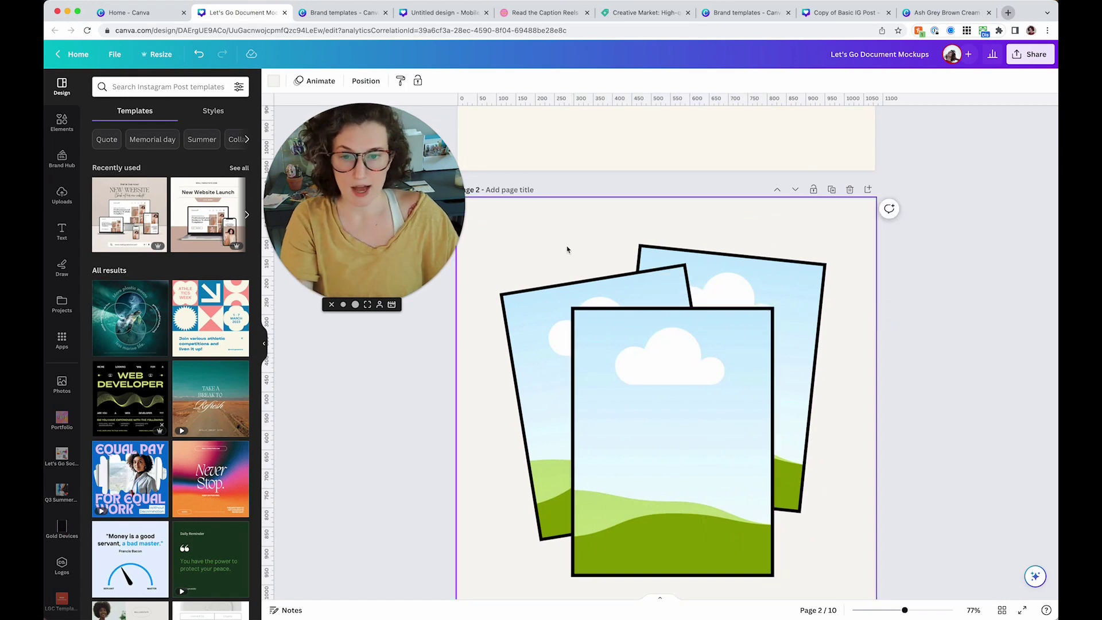
pyautogui.scroll(7, 567, 250)
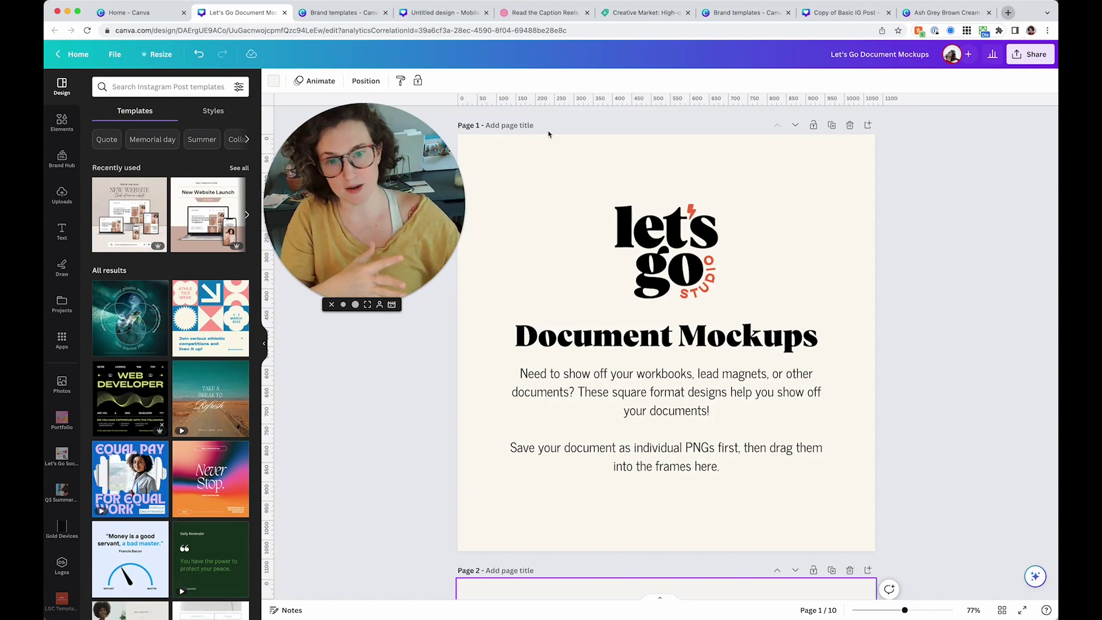
pyautogui.scroll(-20, 745, 246)
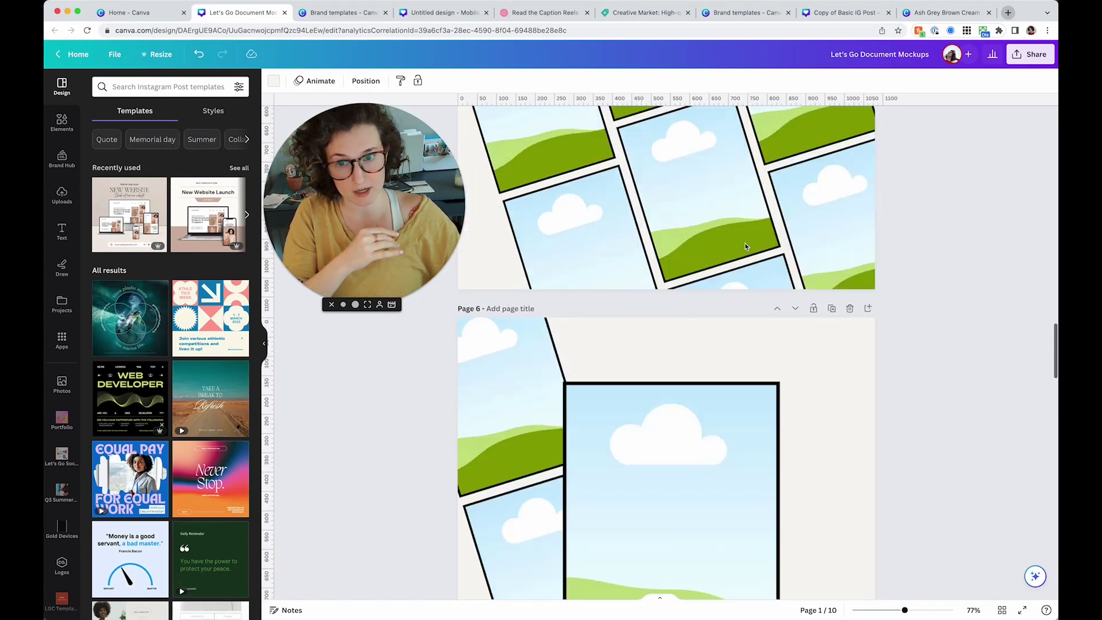
pyautogui.scroll(20, 745, 246)
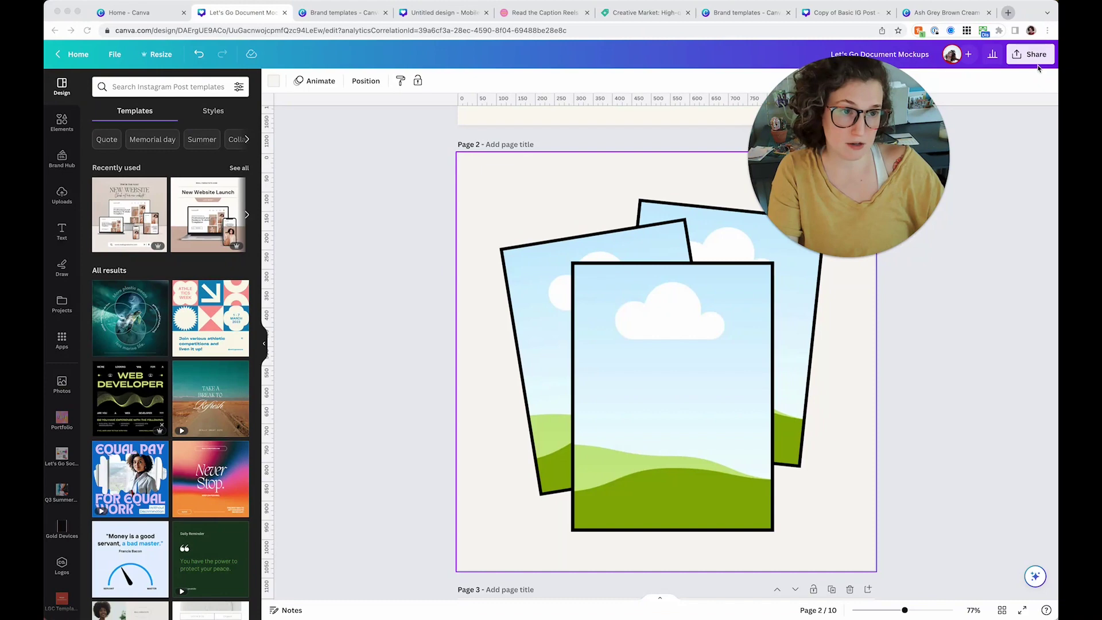
# Create a Template link for Let's Go Document Mockups from the Share menu.
pyautogui.click(1030, 54)
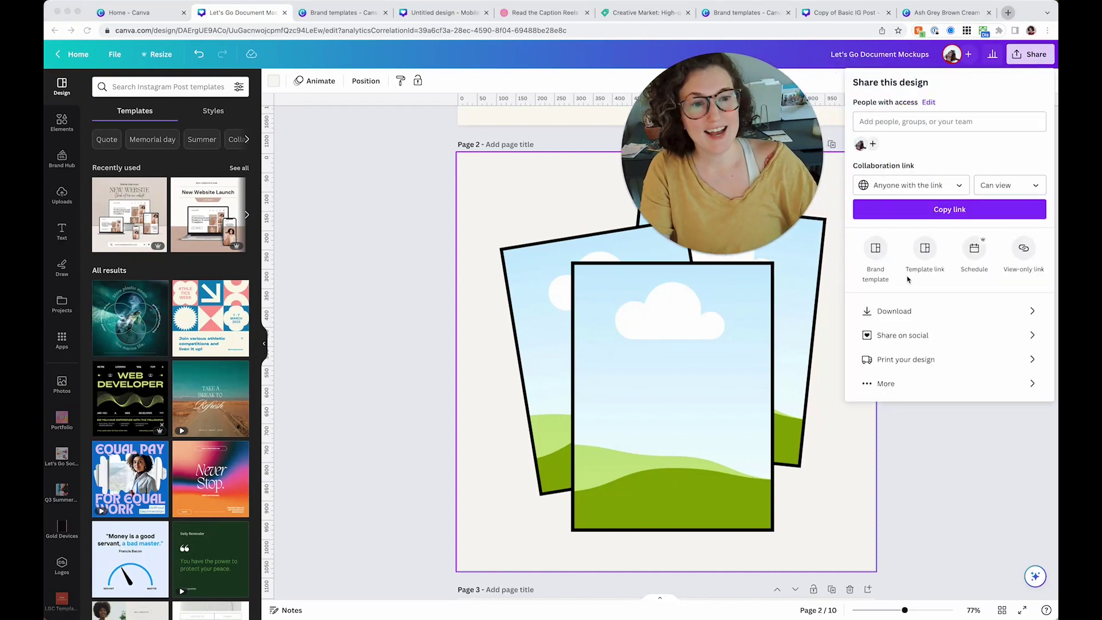
pyautogui.click(924, 248)
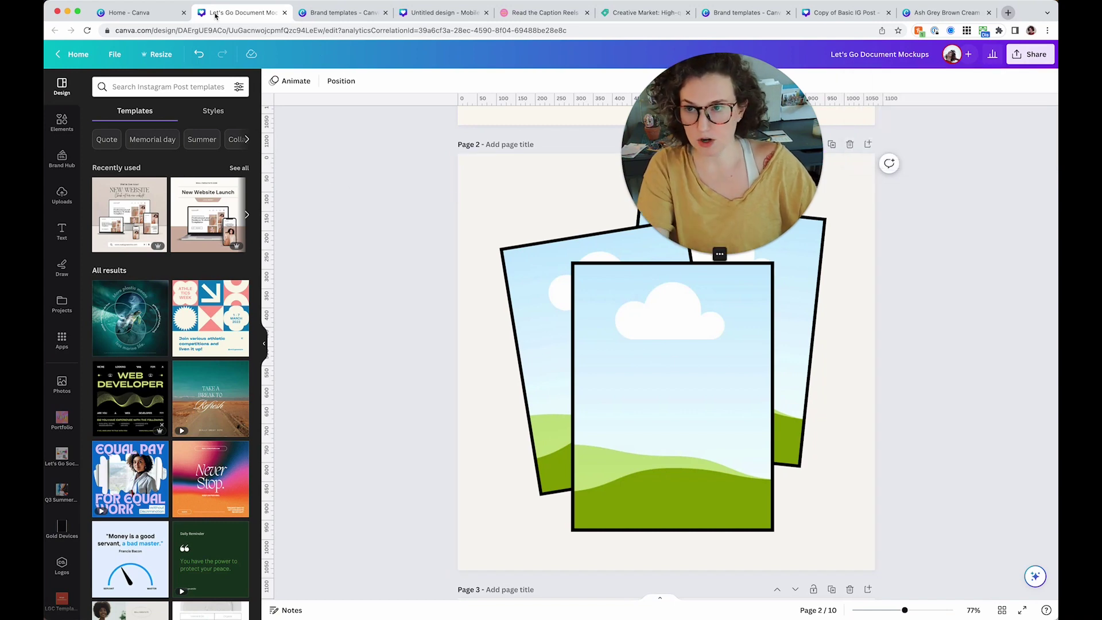
# Switch to a different team from the account menu on the Canva home page.
pyautogui.click(154, 13)
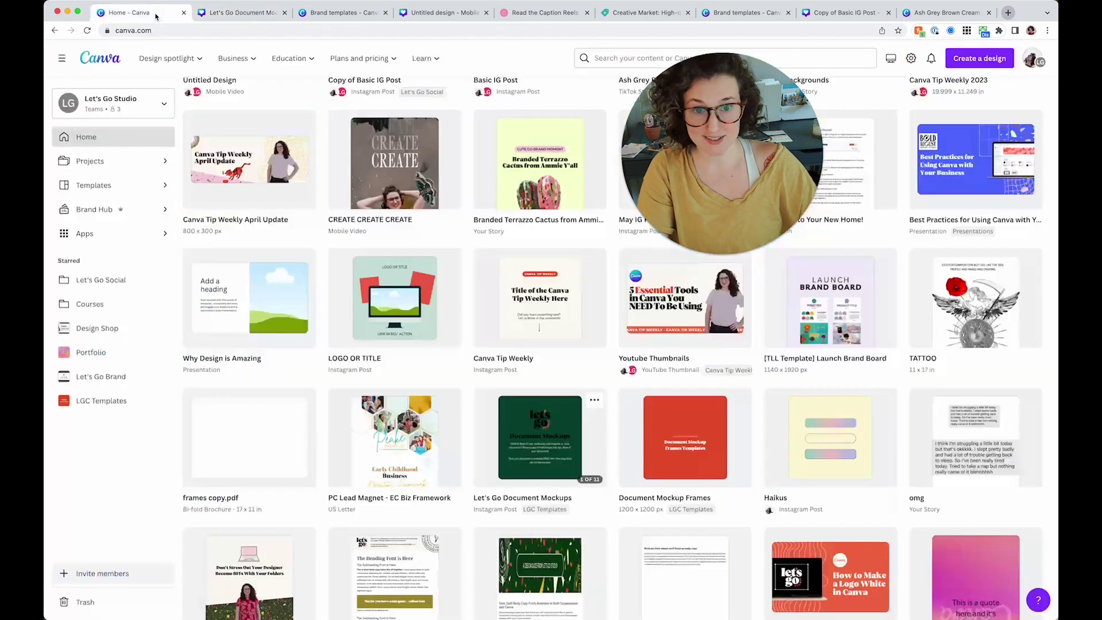
pyautogui.click(1032, 59)
pyautogui.scroll(-2, 997, 152)
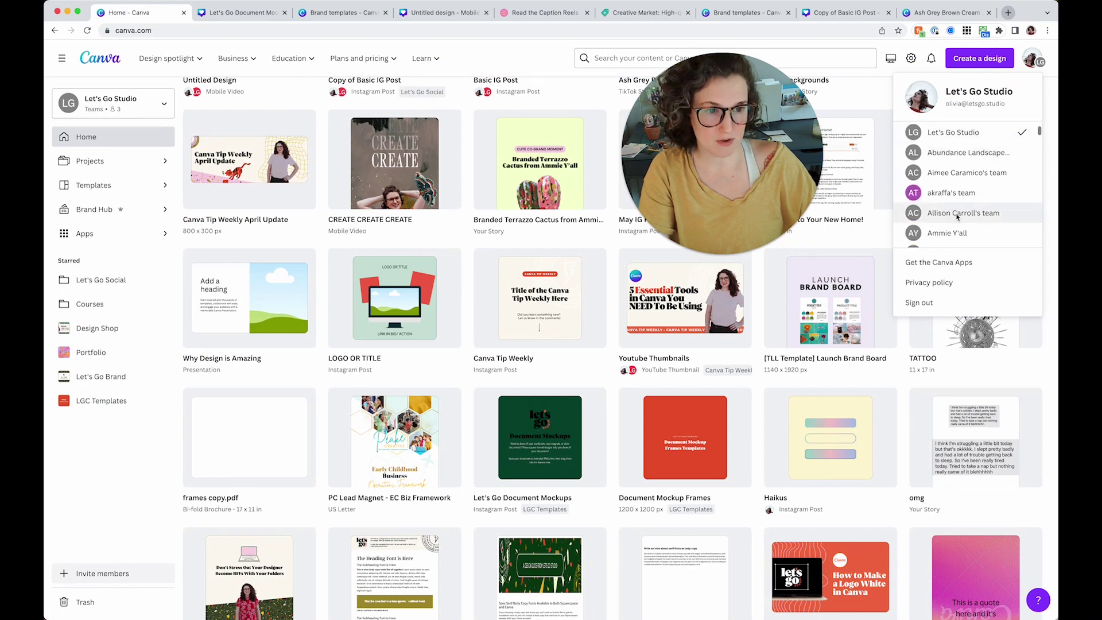
pyautogui.click(736, 129)
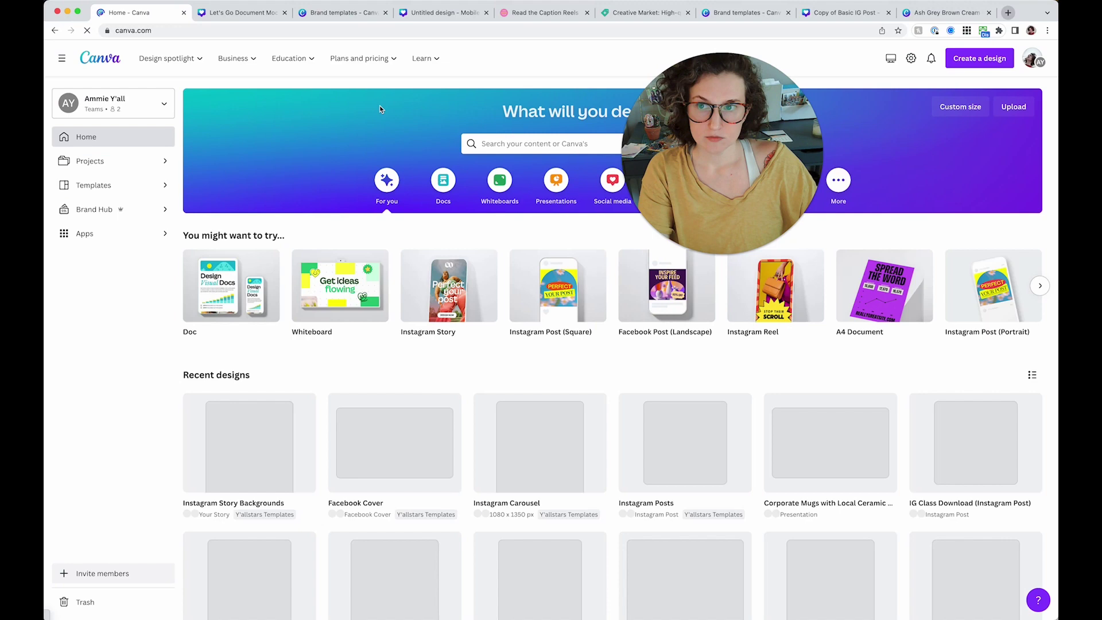
# Paste the template link in a new tab and use it to make a copy.
pyautogui.hotkey('ctrl', 't')
pyautogui.hotkey('ctrl', 'v')
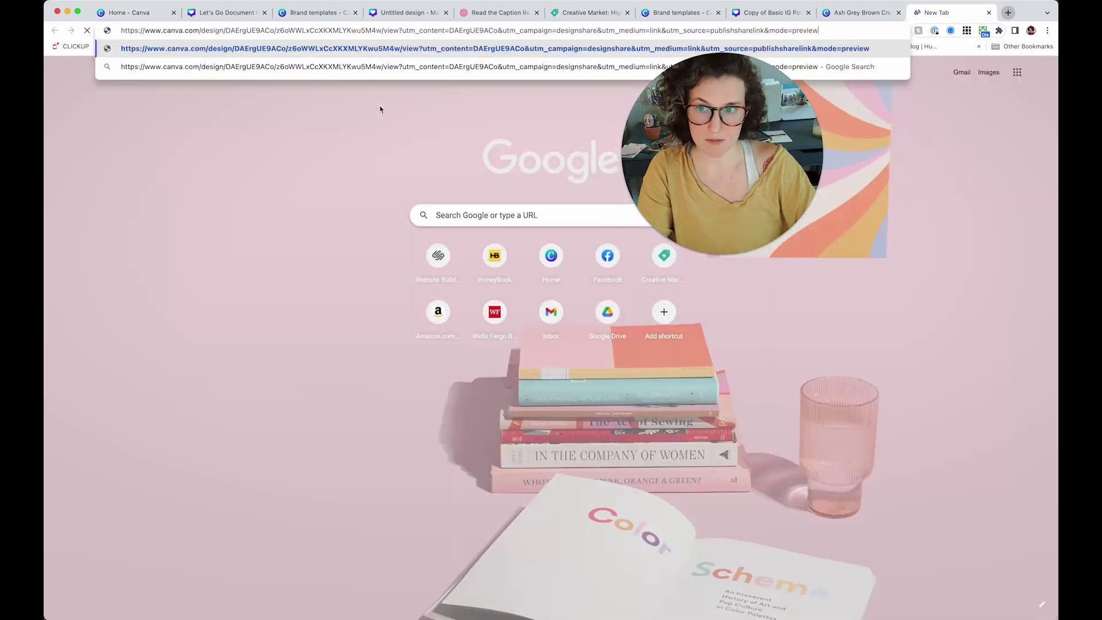
pyautogui.press('Return')
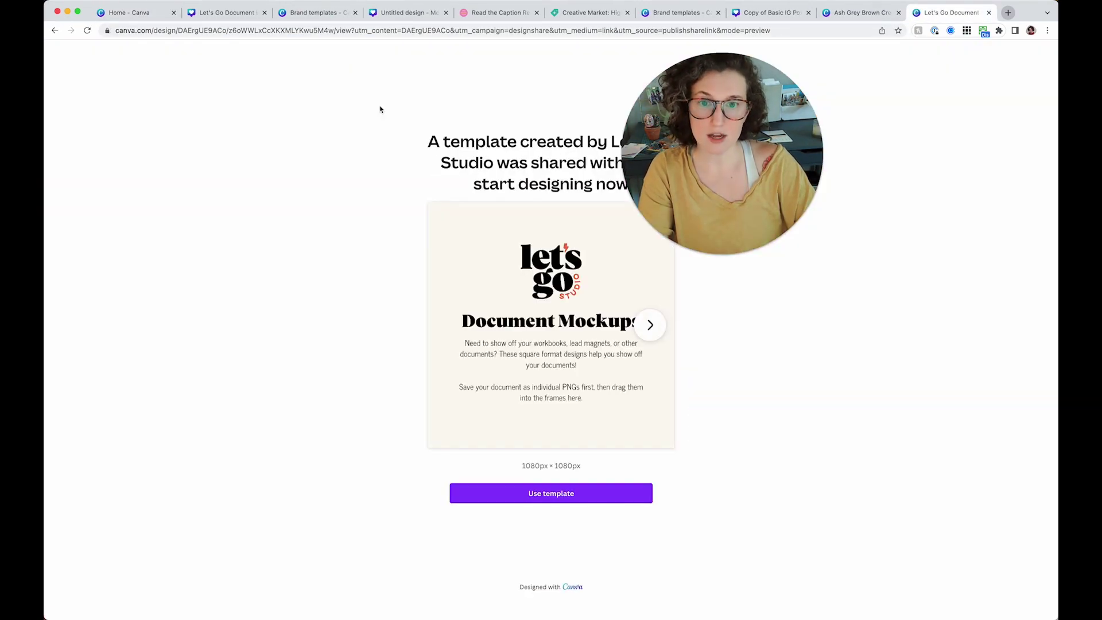
pyautogui.moveTo(738, 143); pyautogui.dragTo(800, 149)
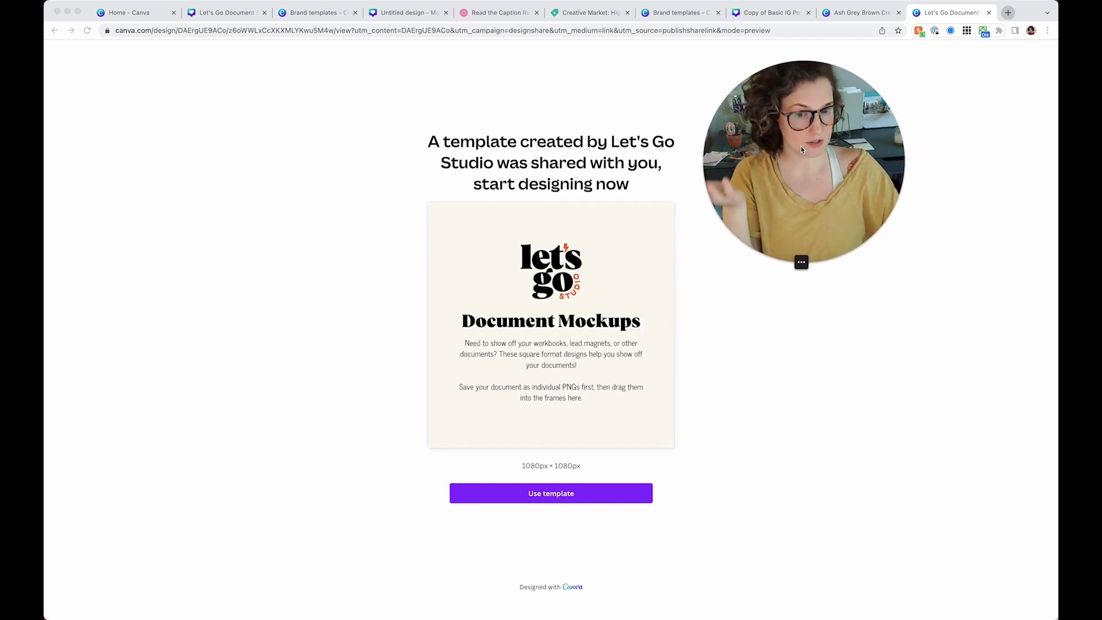
pyautogui.click(557, 493)
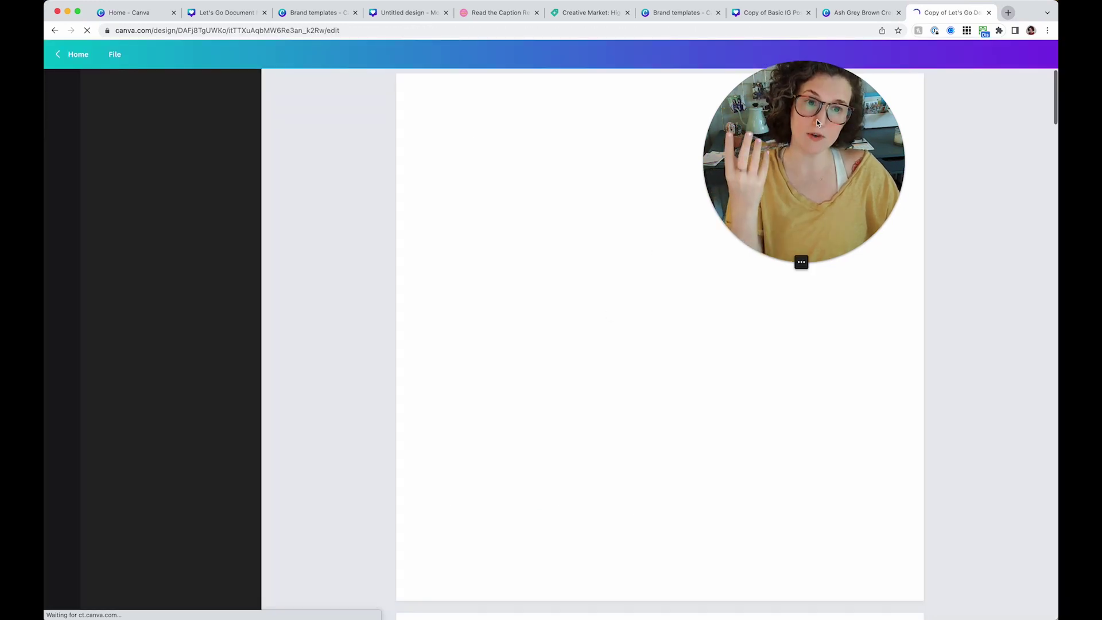
pyautogui.moveTo(817, 119); pyautogui.dragTo(717, 101)
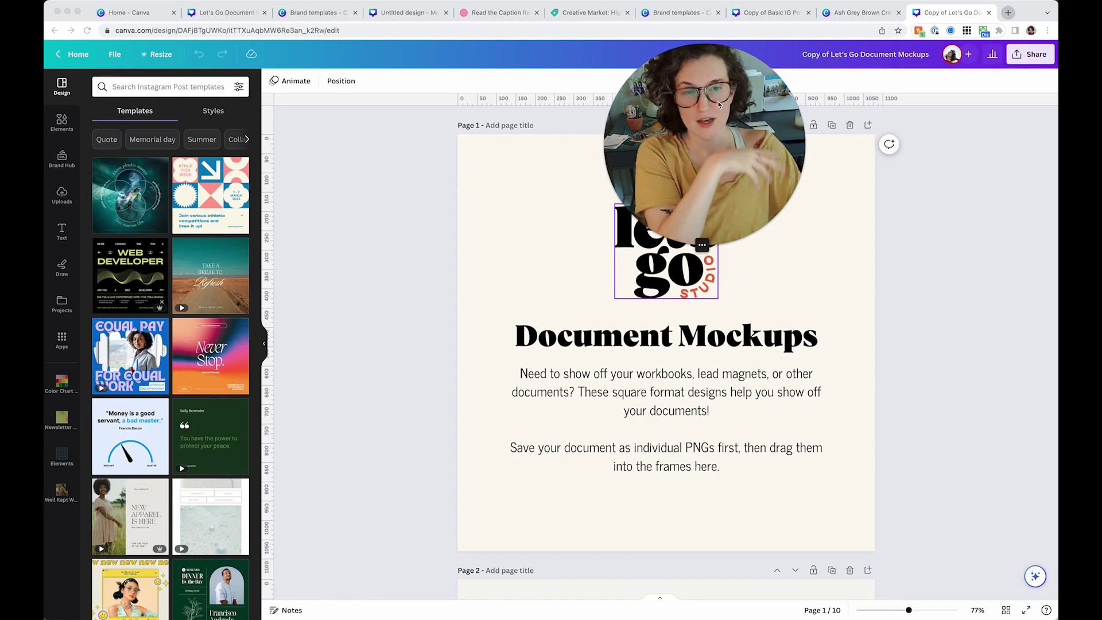
# Close the copied design and switch back to the Let's Go Studio team.
pyautogui.click(989, 13)
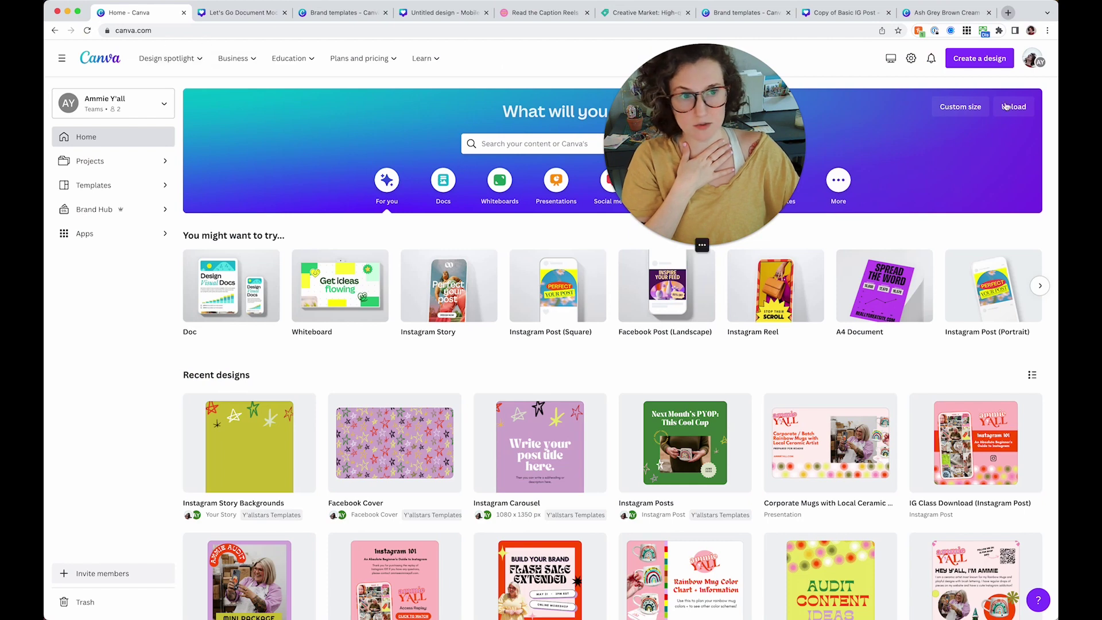
pyautogui.click(1033, 58)
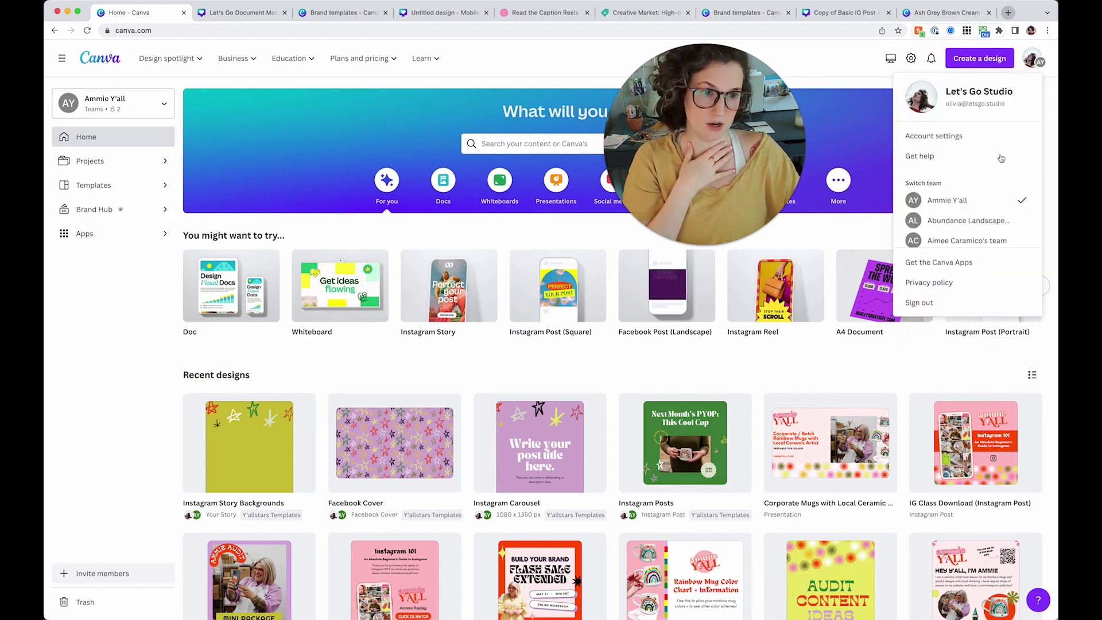
pyautogui.scroll(-3, 987, 181)
pyautogui.scroll(-10, 986, 181)
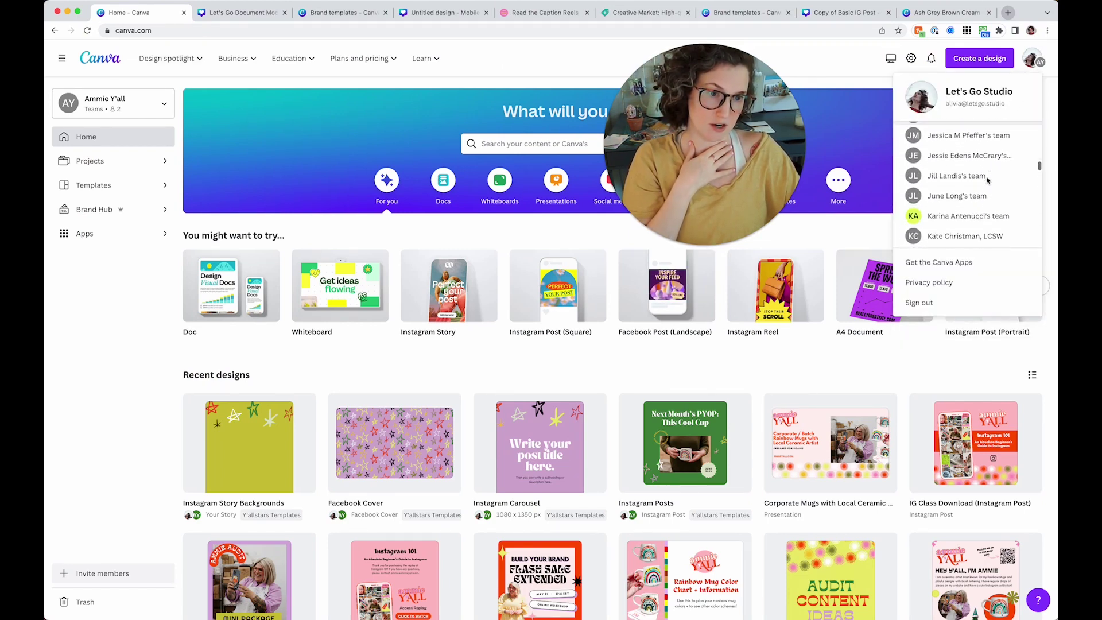
pyautogui.scroll(-4, 987, 181)
pyautogui.click(975, 180)
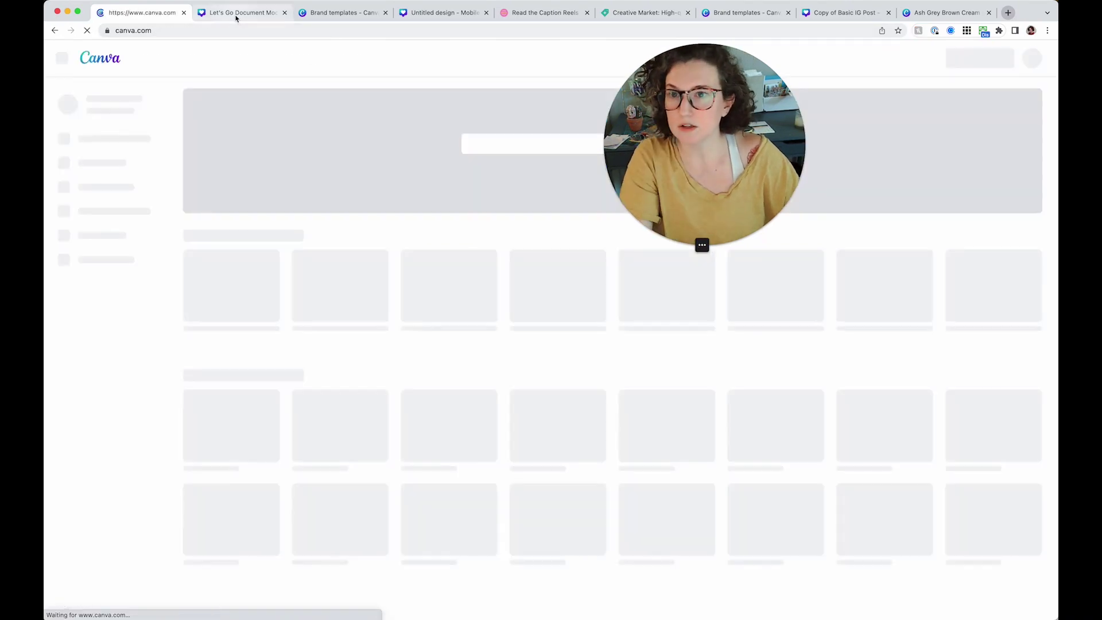
# Return to Let's Go Document Mockups and view its Insights: 67 views, 58 viewers.
pyautogui.click(236, 17)
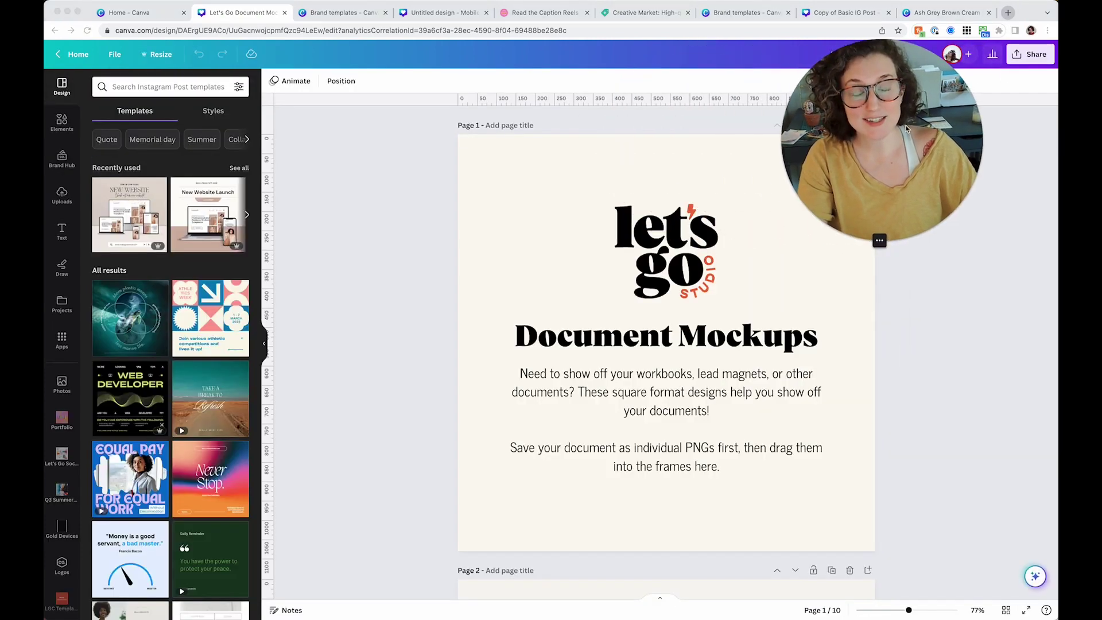
pyautogui.click(993, 55)
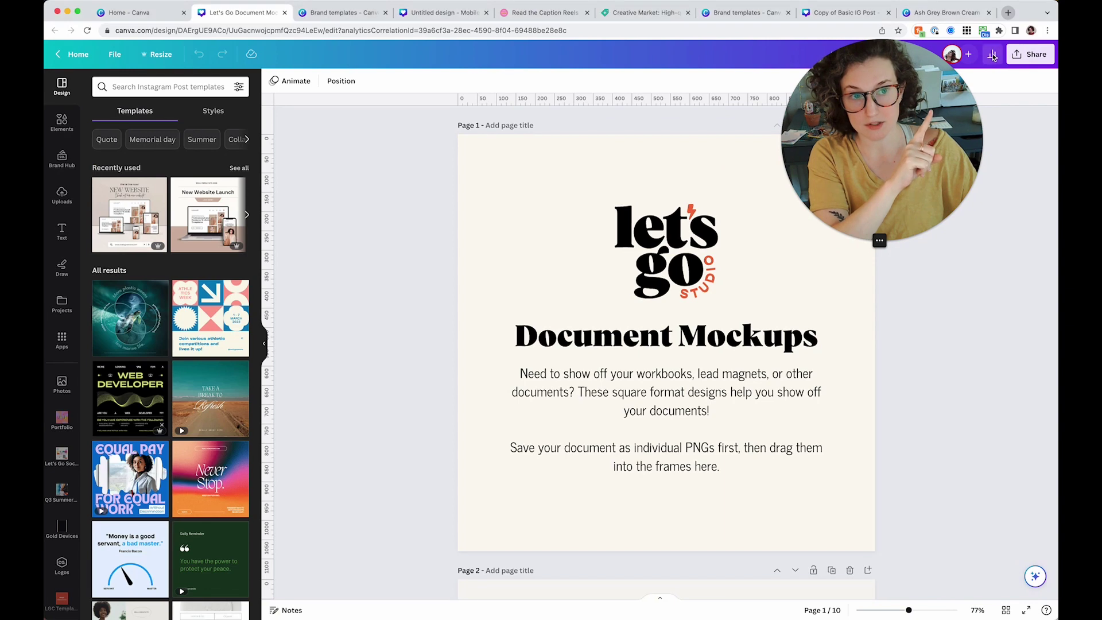
pyautogui.click(992, 55)
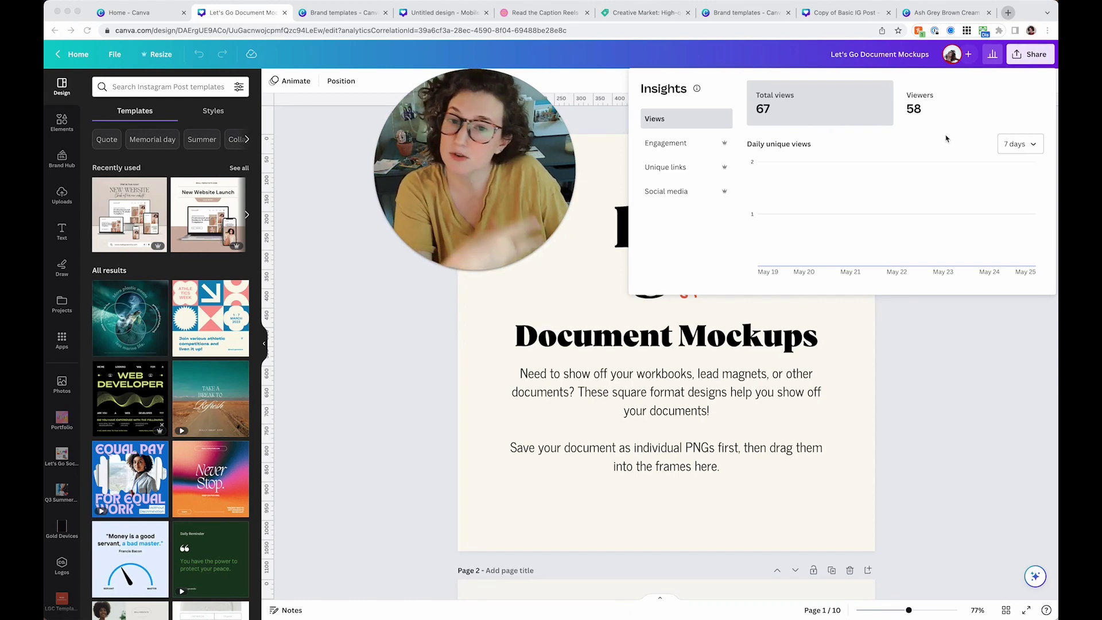
pyautogui.click(677, 191)
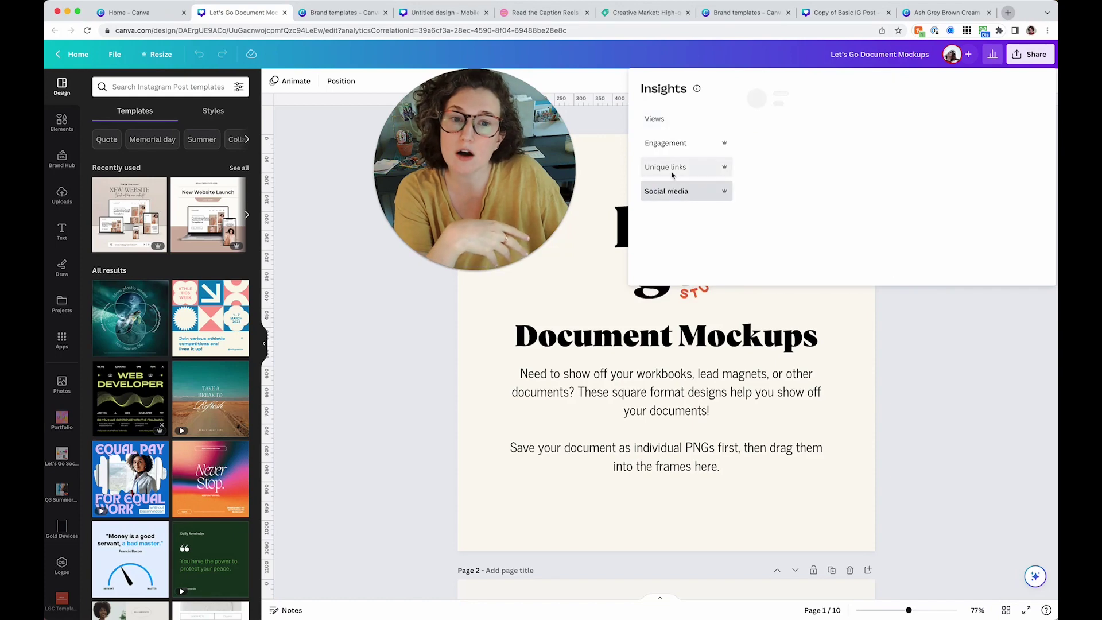
pyautogui.click(686, 167)
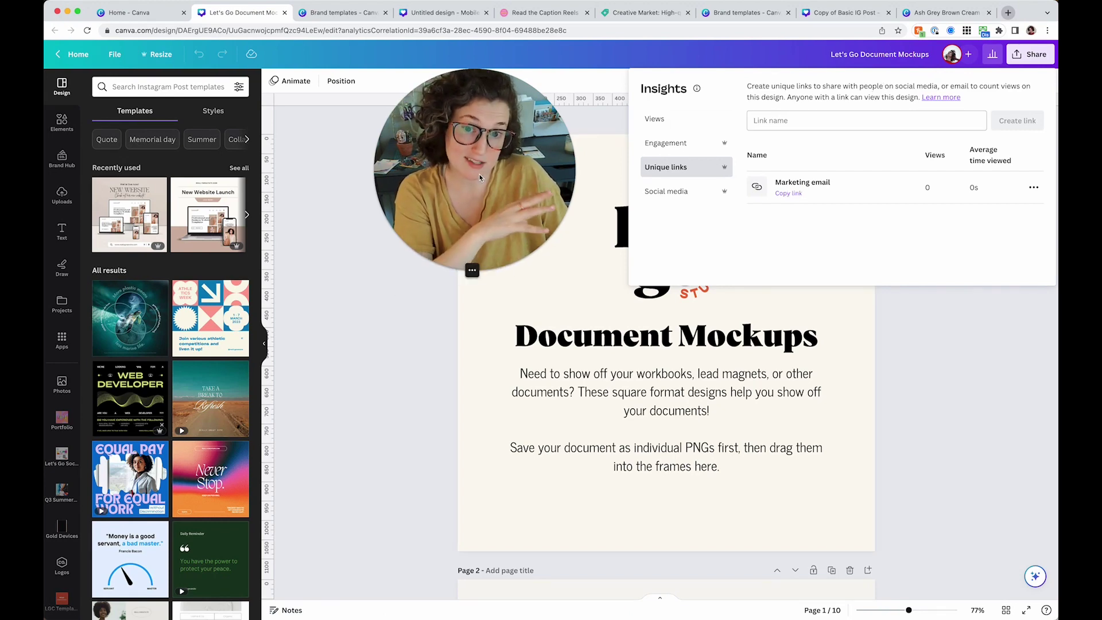
pyautogui.click(330, 168)
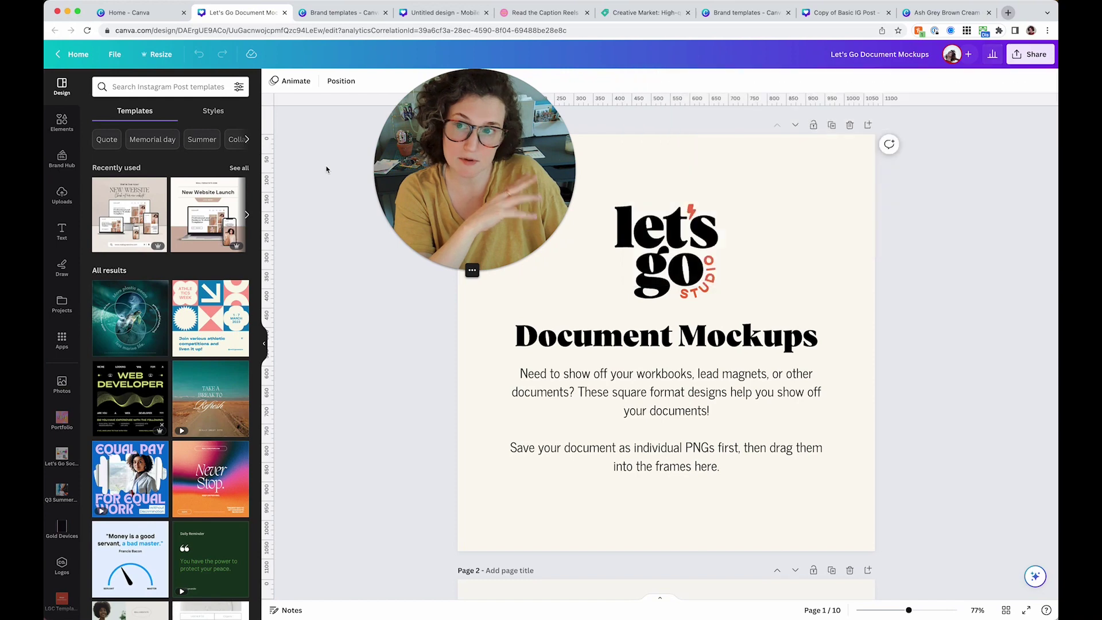
# Move between the home, brand templates and mockups tabs, then open Canva Tip Weekly 2023.
pyautogui.click(146, 18)
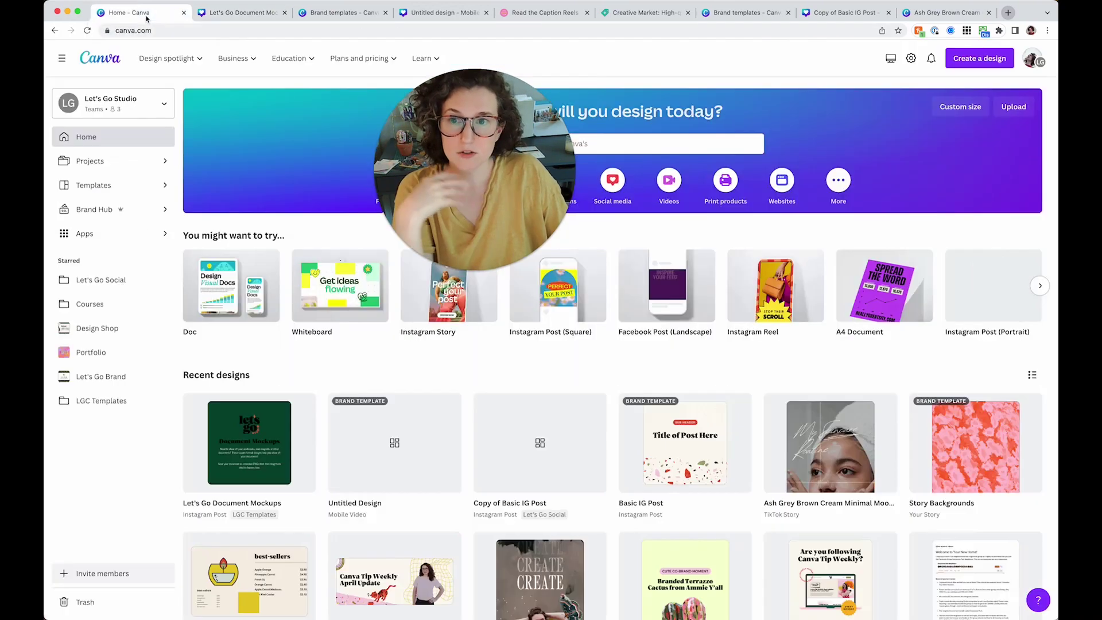
pyautogui.click(339, 12)
pyautogui.click(238, 12)
pyautogui.click(146, 12)
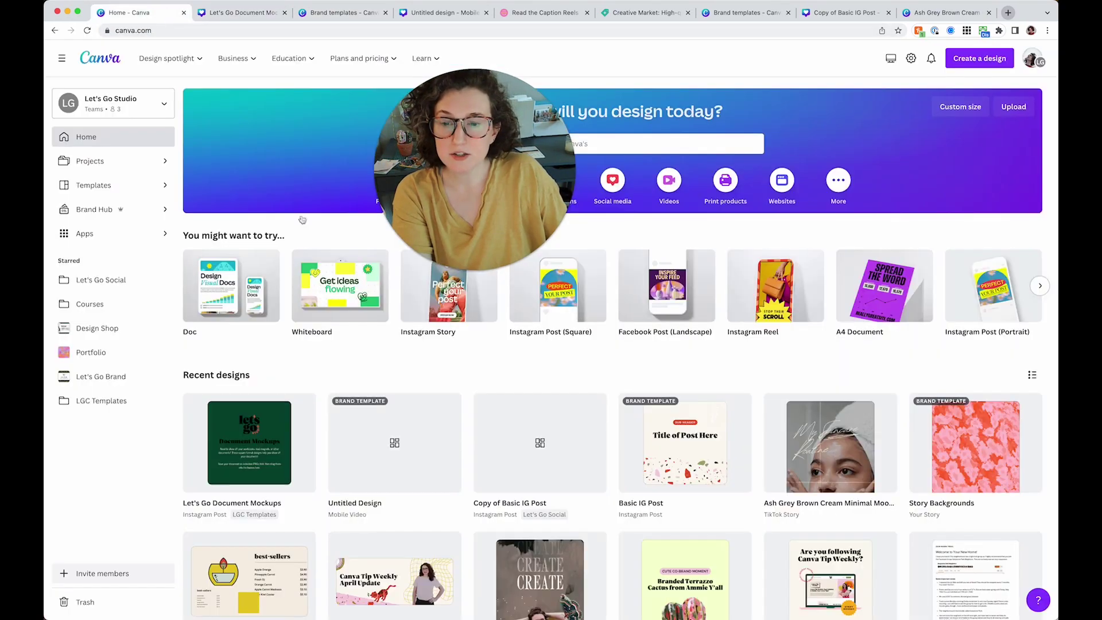
pyautogui.scroll(-1, 312, 513)
pyautogui.click(312, 513)
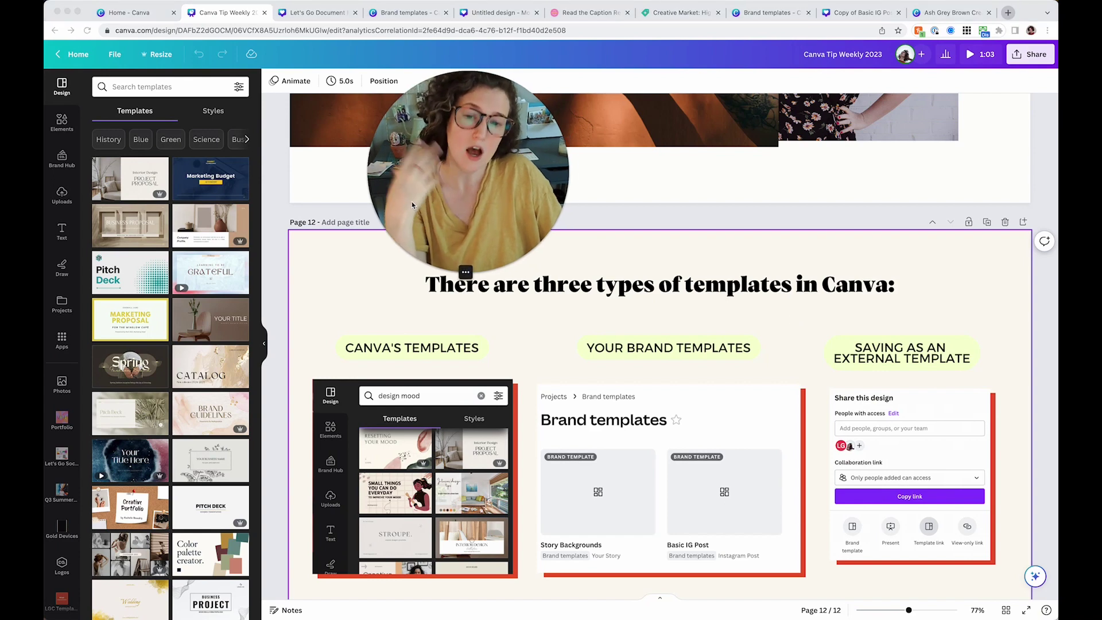
# Review Canva Tip Weekly 2023 and its Share panel, then go to Projects from Home.
pyautogui.moveTo(411, 201); pyautogui.dragTo(400, 230)
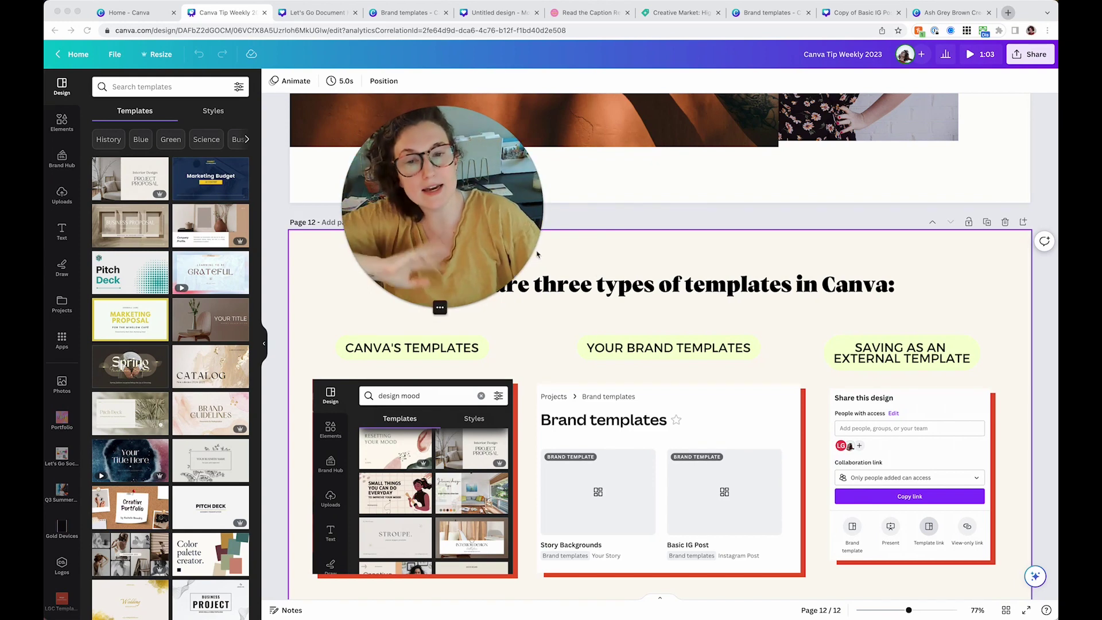
pyautogui.scroll(-1, 620, 320)
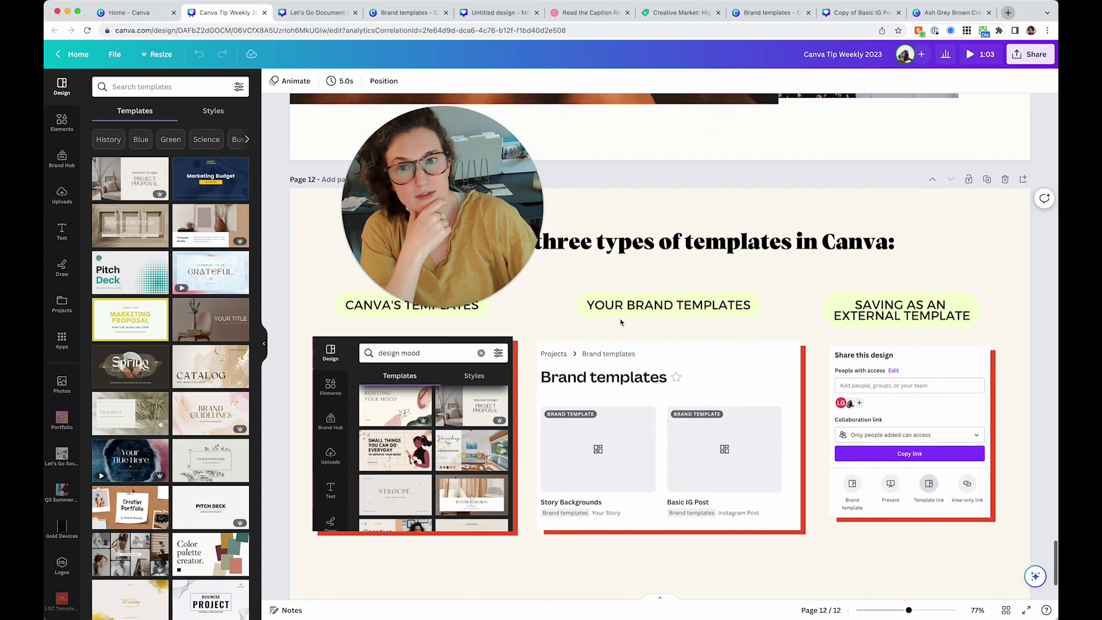
pyautogui.scroll(-1, 620, 323)
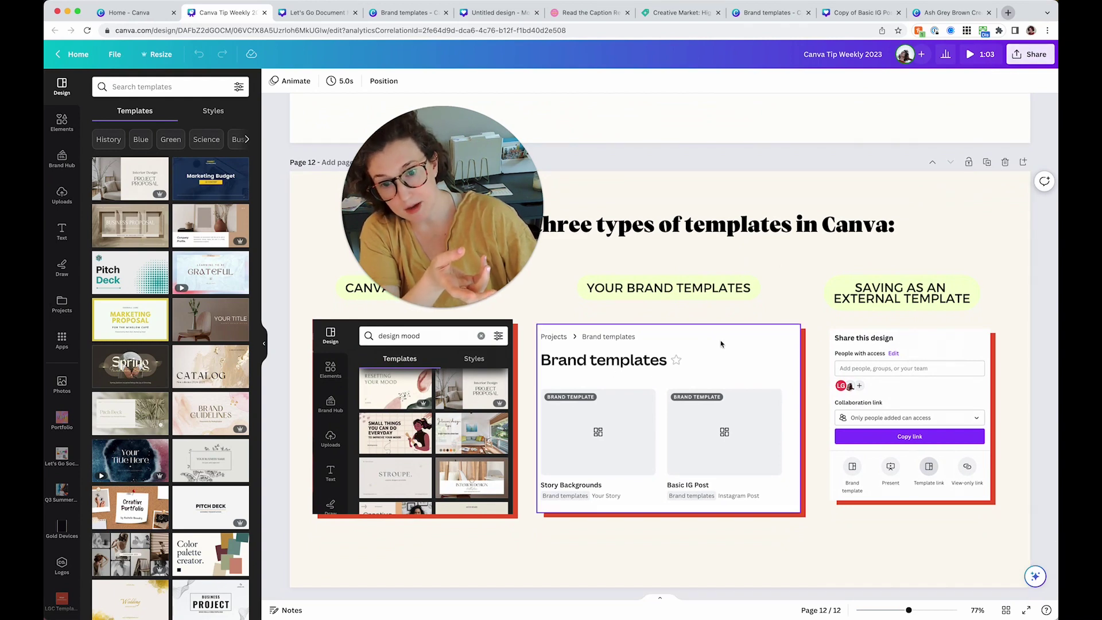
pyautogui.click(1032, 57)
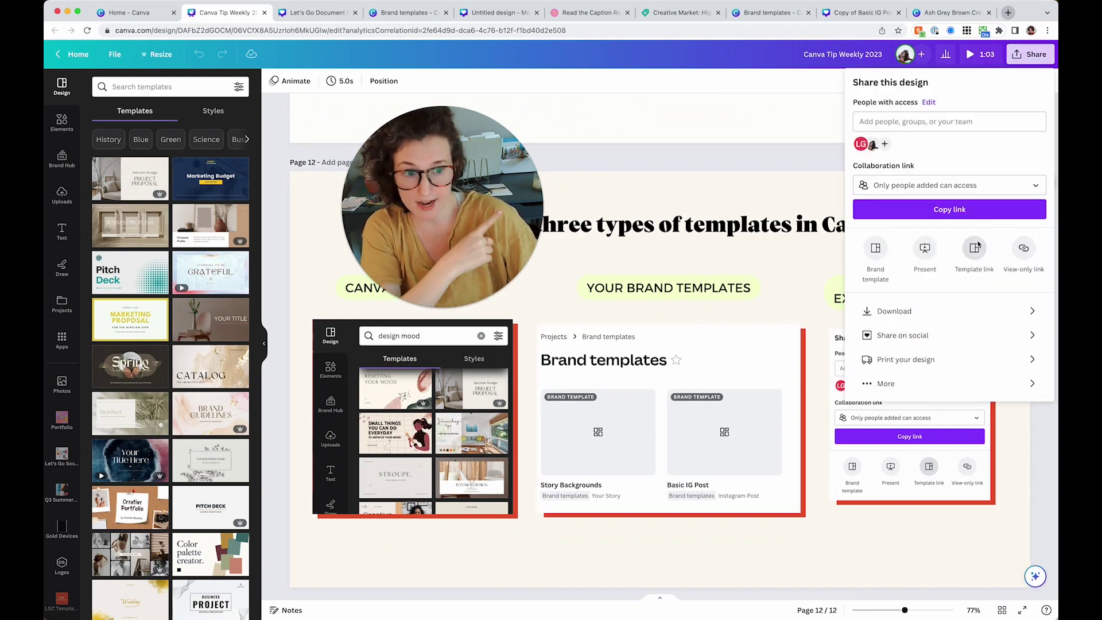
pyautogui.click(744, 180)
pyautogui.click(146, 14)
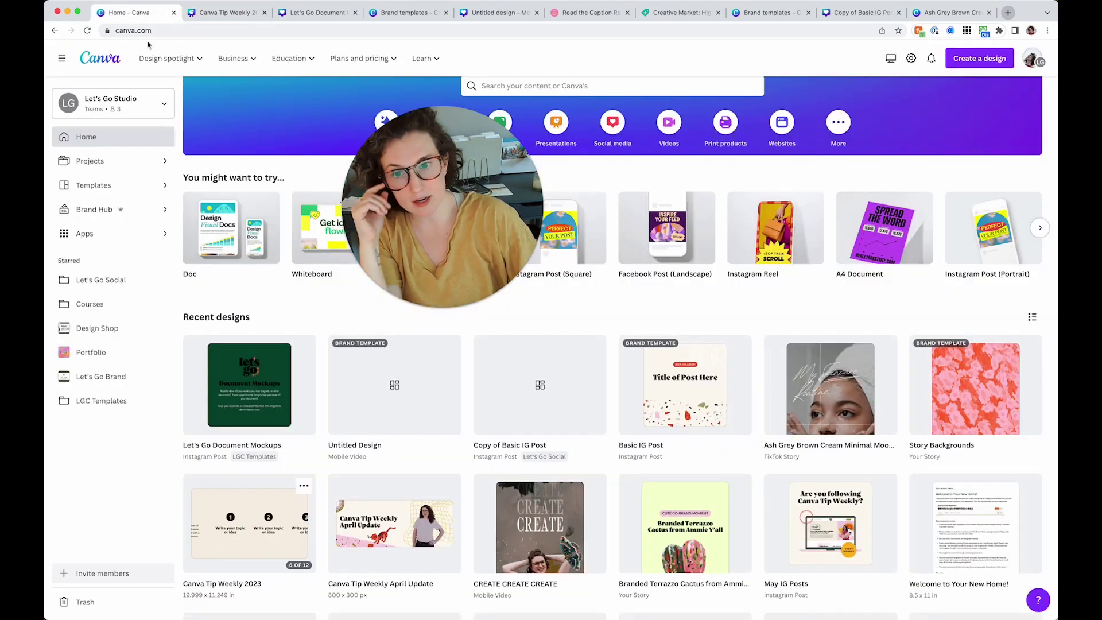
pyautogui.click(87, 164)
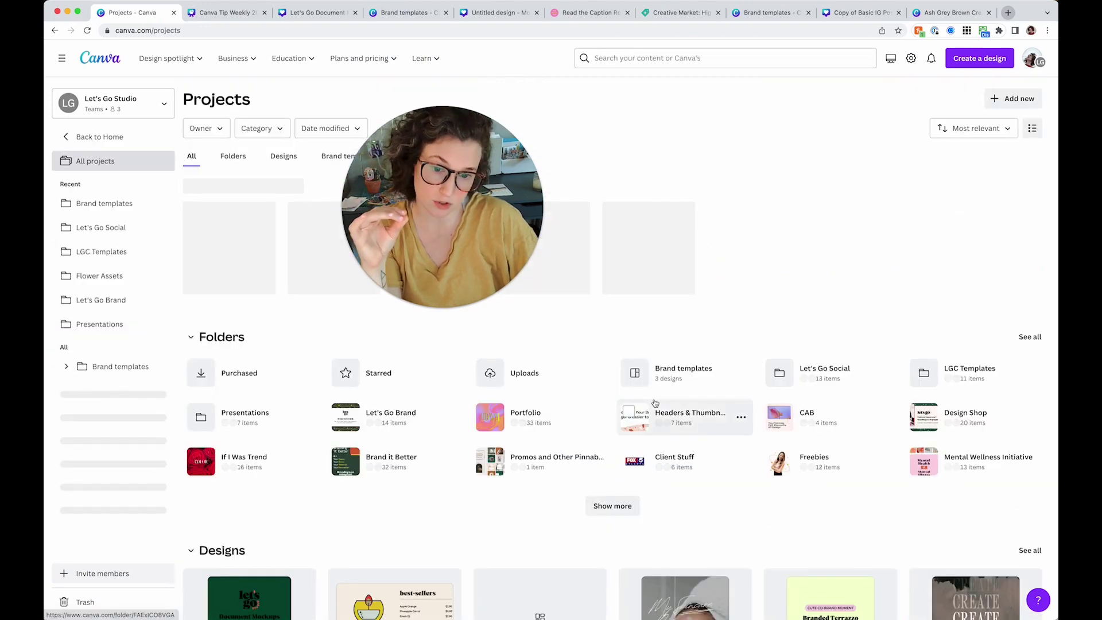
# Open the LGC Templates folder, check its sharing settings, and open Let's Go Document Mockups.
pyautogui.scroll(-1, 655, 402)
pyautogui.scroll(-2, 603, 477)
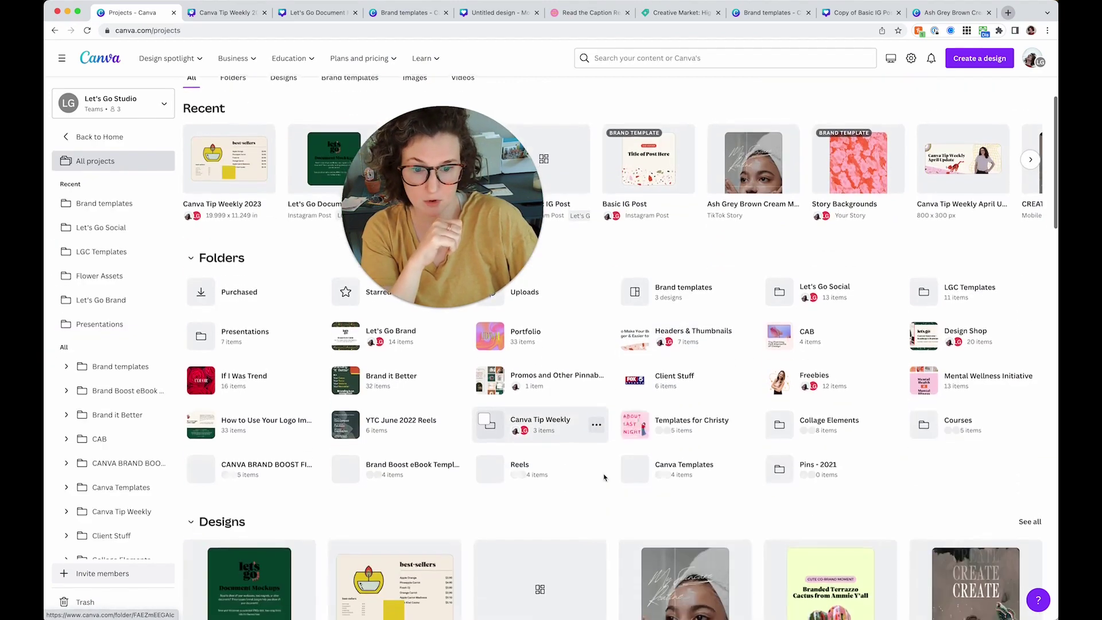
pyautogui.scroll(1, 603, 477)
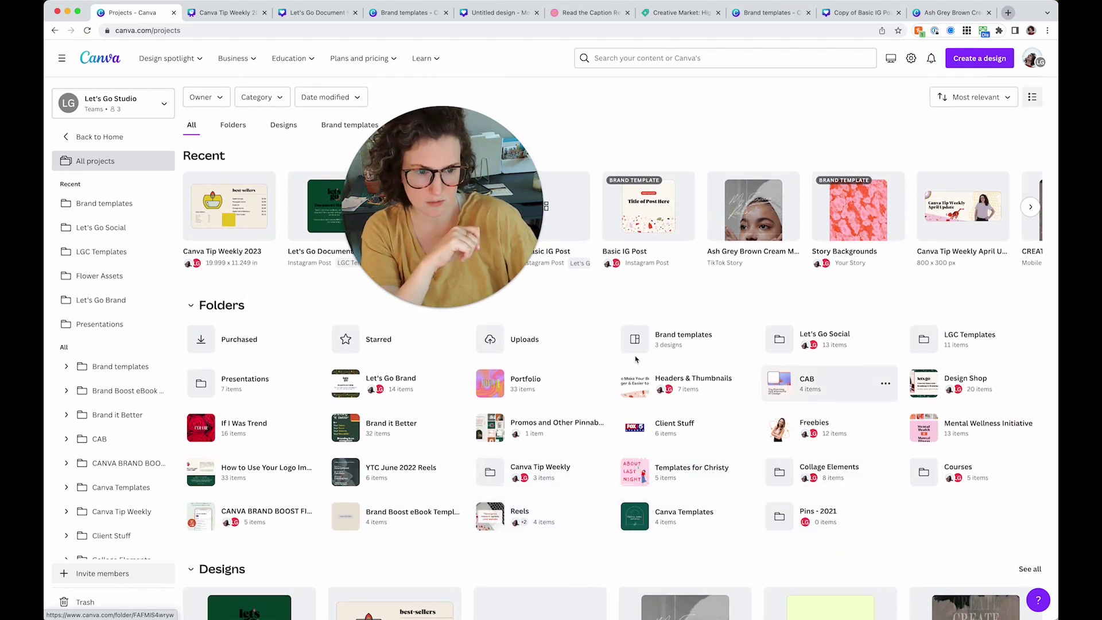
pyautogui.click(947, 337)
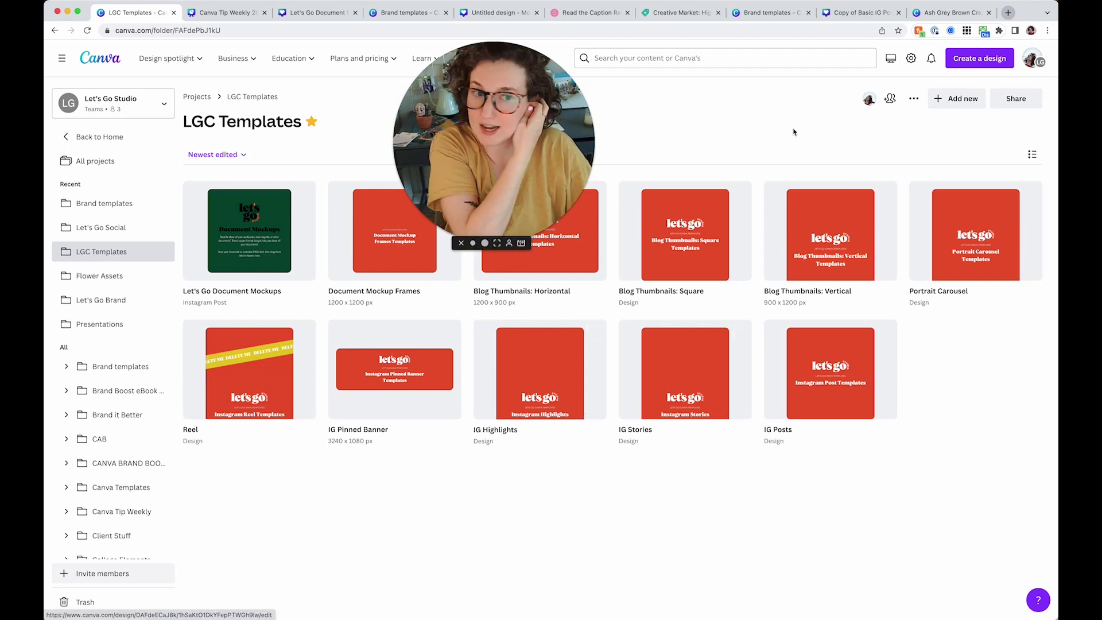
pyautogui.click(1039, 105)
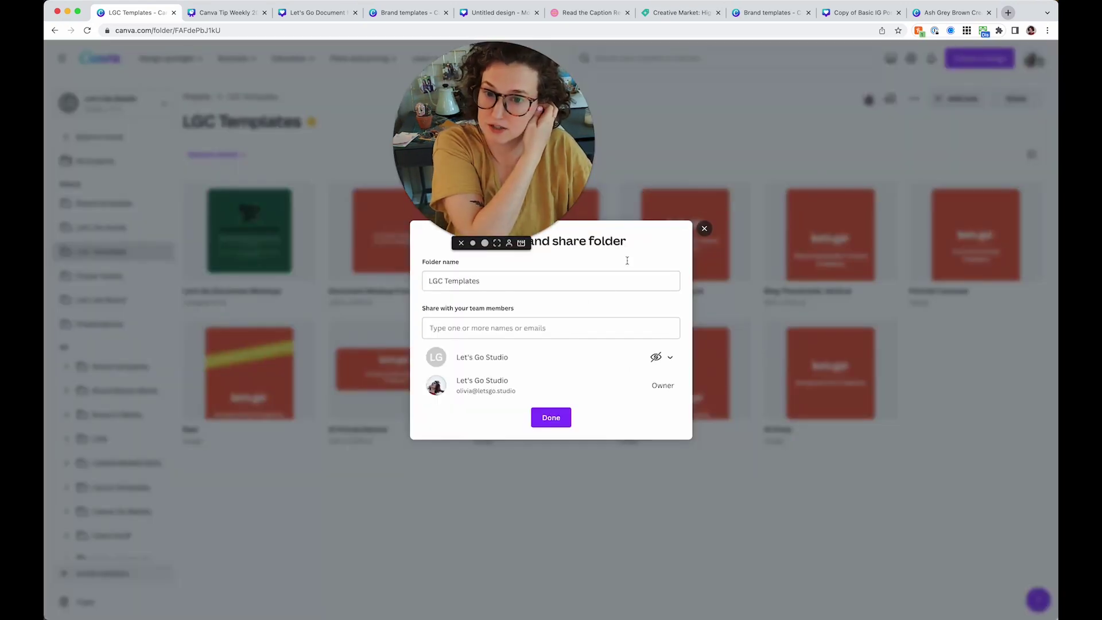
pyautogui.click(702, 230)
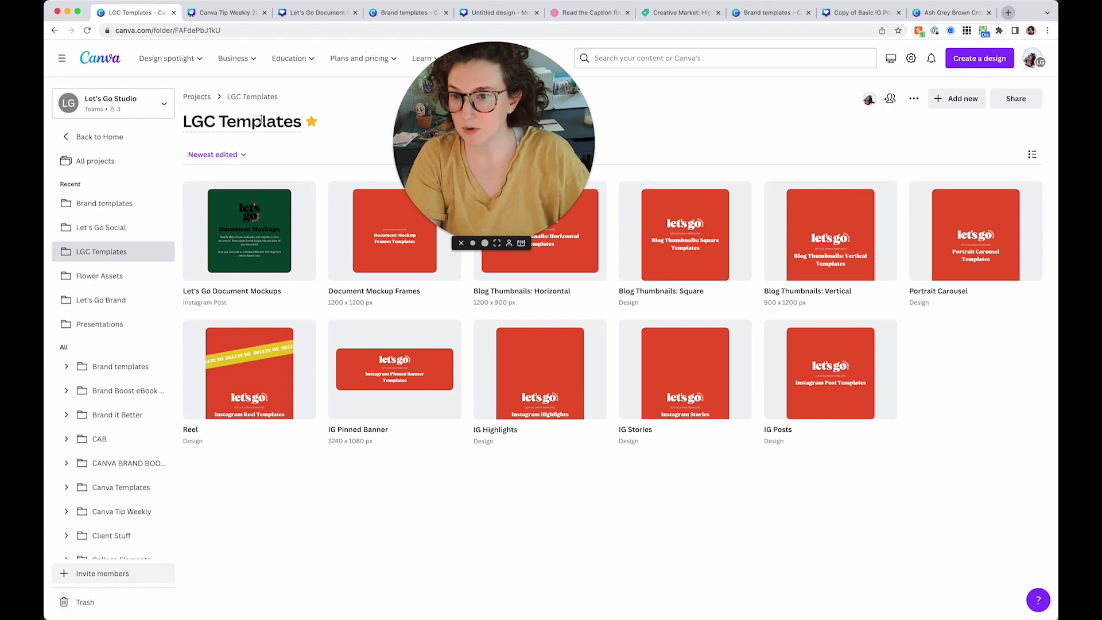
pyautogui.click(240, 225)
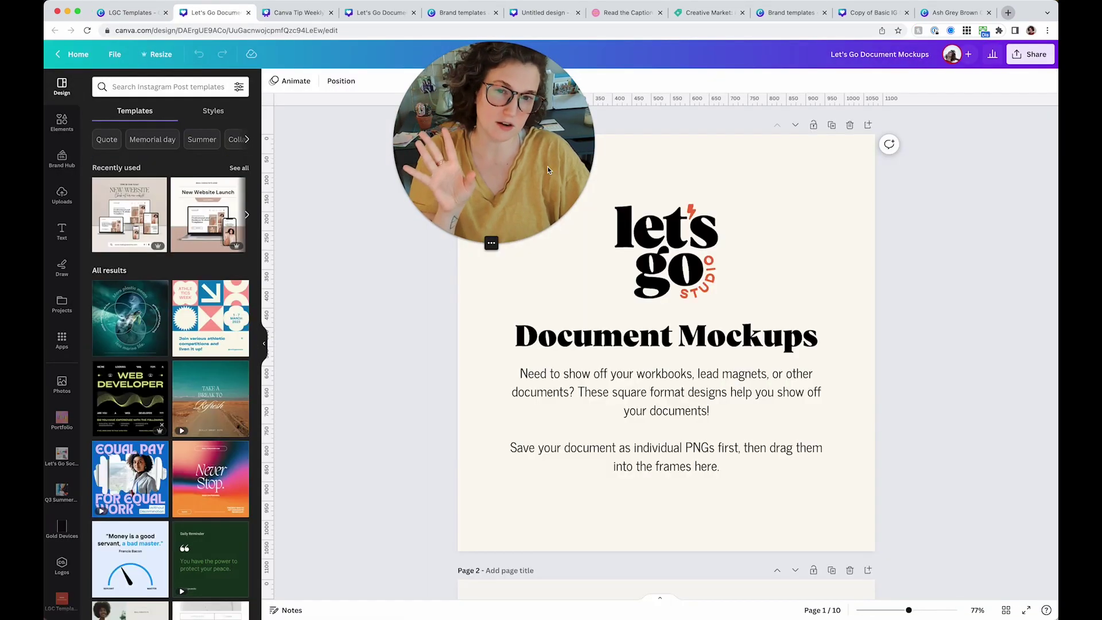
# Look through the mockup frame pages, then go back to the Canva home page via the LGC Templates tab.
pyautogui.click(721, 372)
pyautogui.scroll(-10, 721, 372)
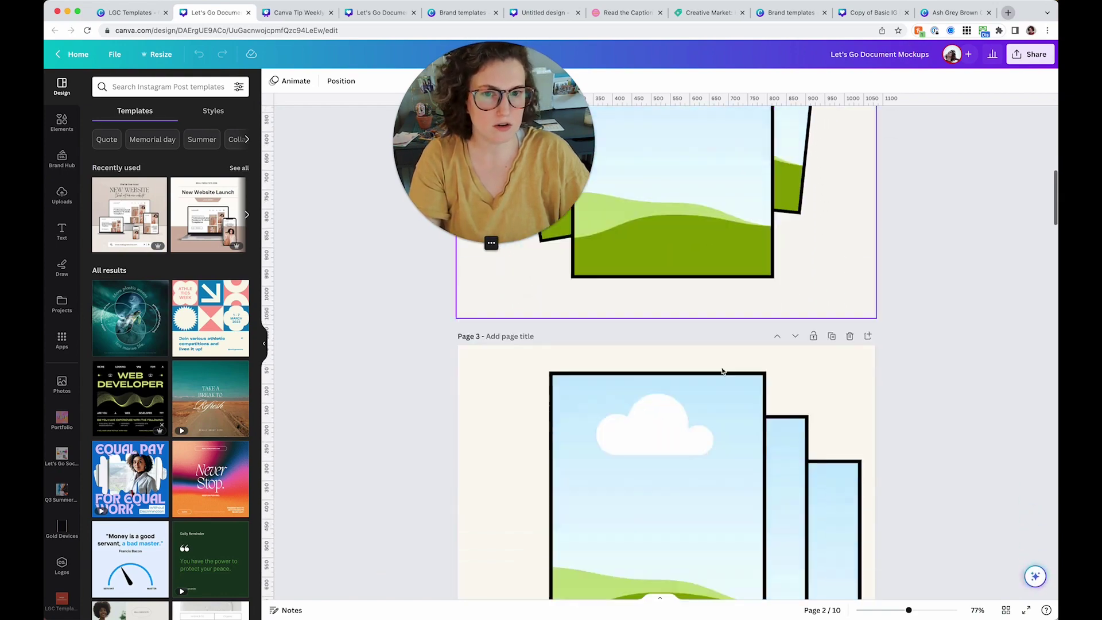
pyautogui.scroll(10, 721, 371)
pyautogui.scroll(-15, 722, 372)
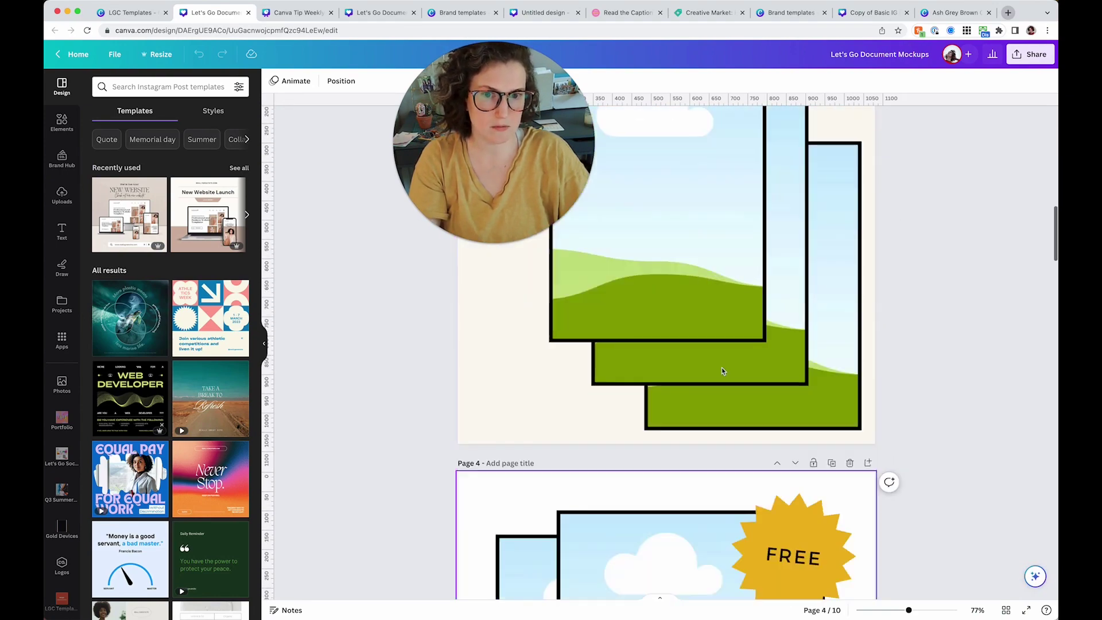
pyautogui.scroll(15, 722, 371)
pyautogui.click(129, 12)
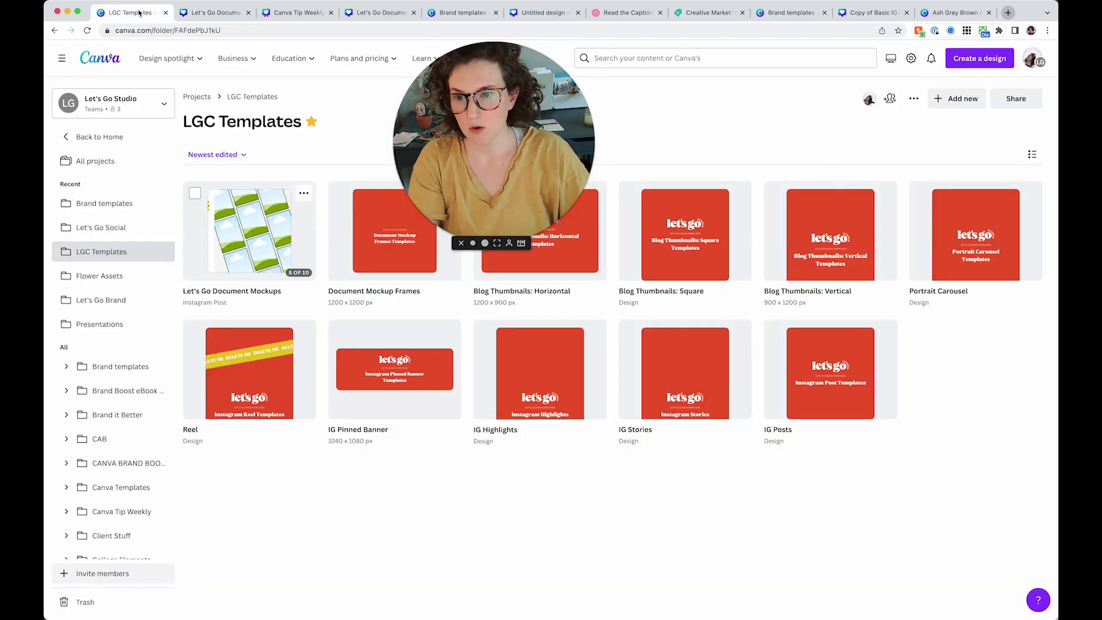
pyautogui.click(79, 136)
# Search your designs for "seo" and open the Let's Go SEO Workbook.
pyautogui.scroll(-4, 354, 443)
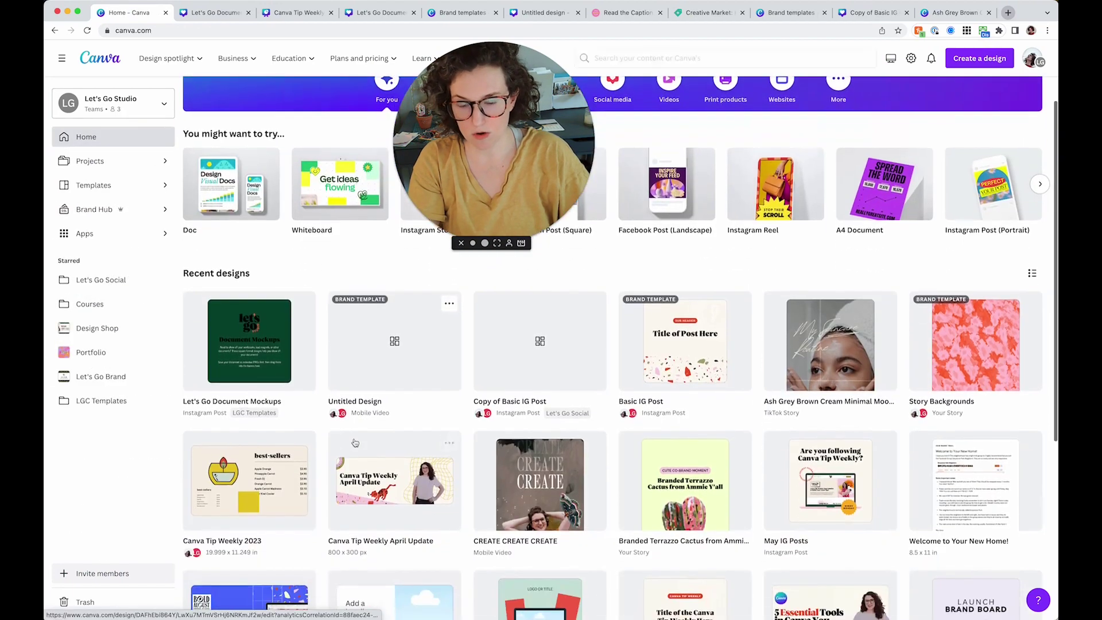
pyautogui.scroll(-4, 355, 442)
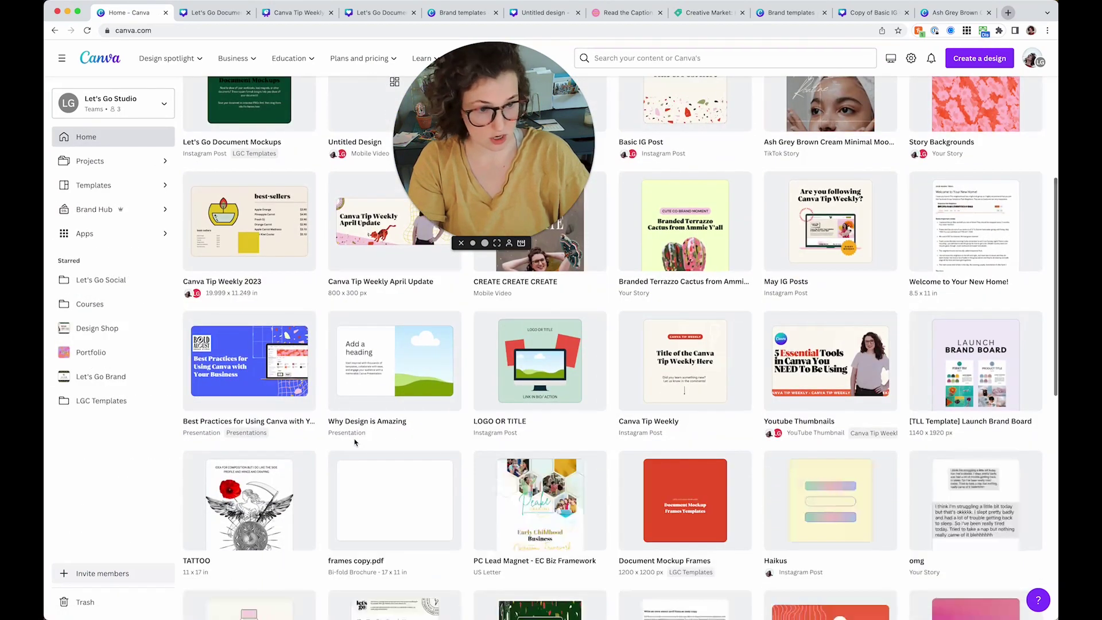
pyautogui.scroll(-2, 355, 442)
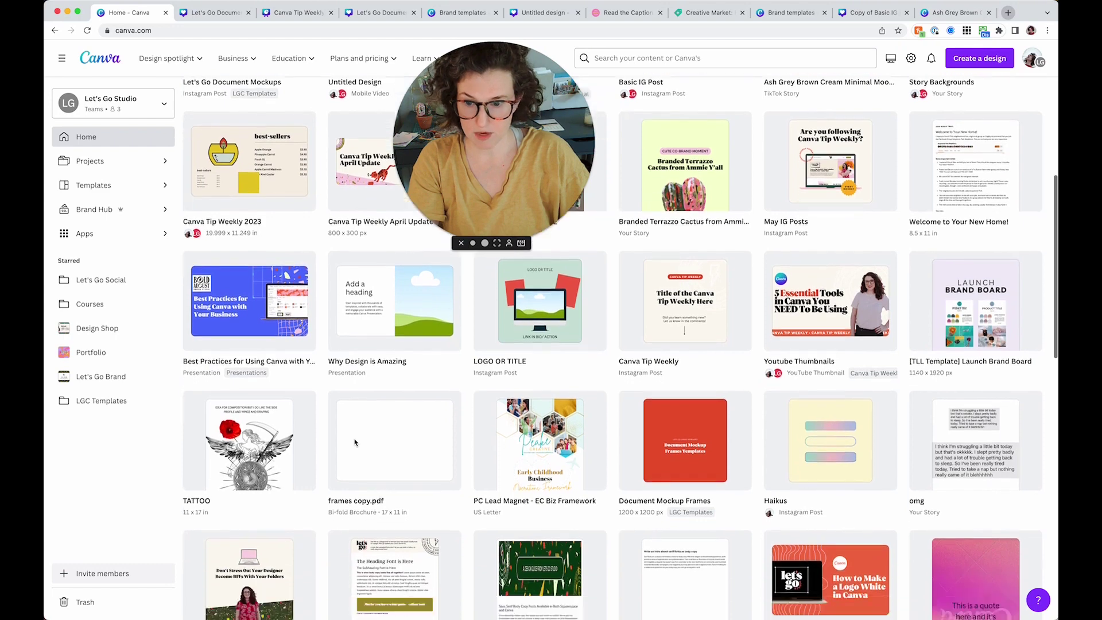
pyautogui.scroll(-2, 355, 443)
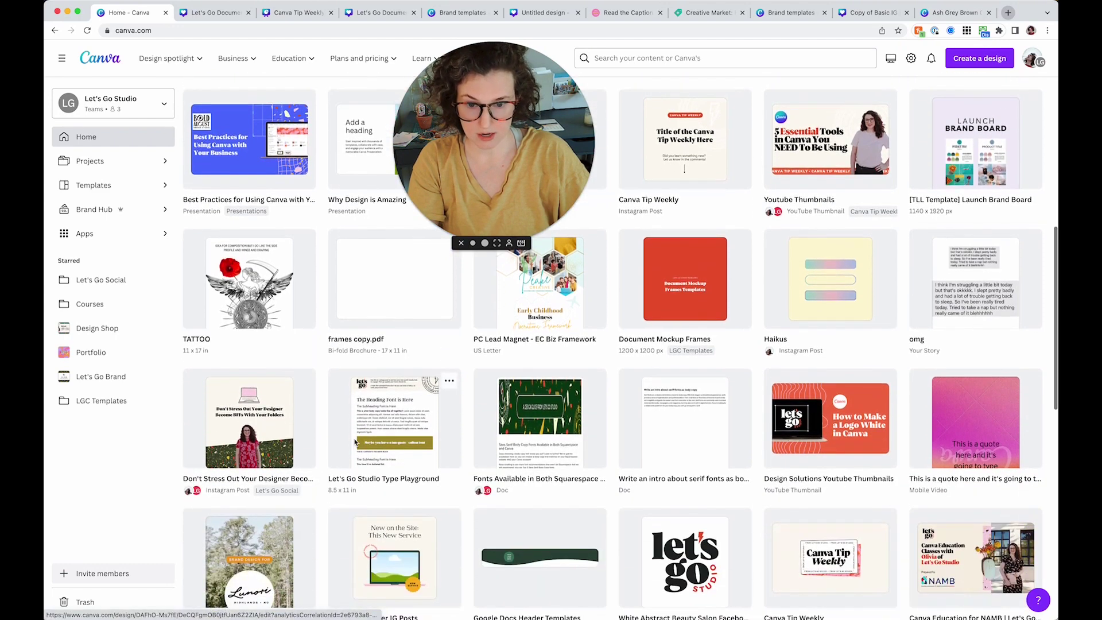
pyautogui.scroll(-3, 387, 443)
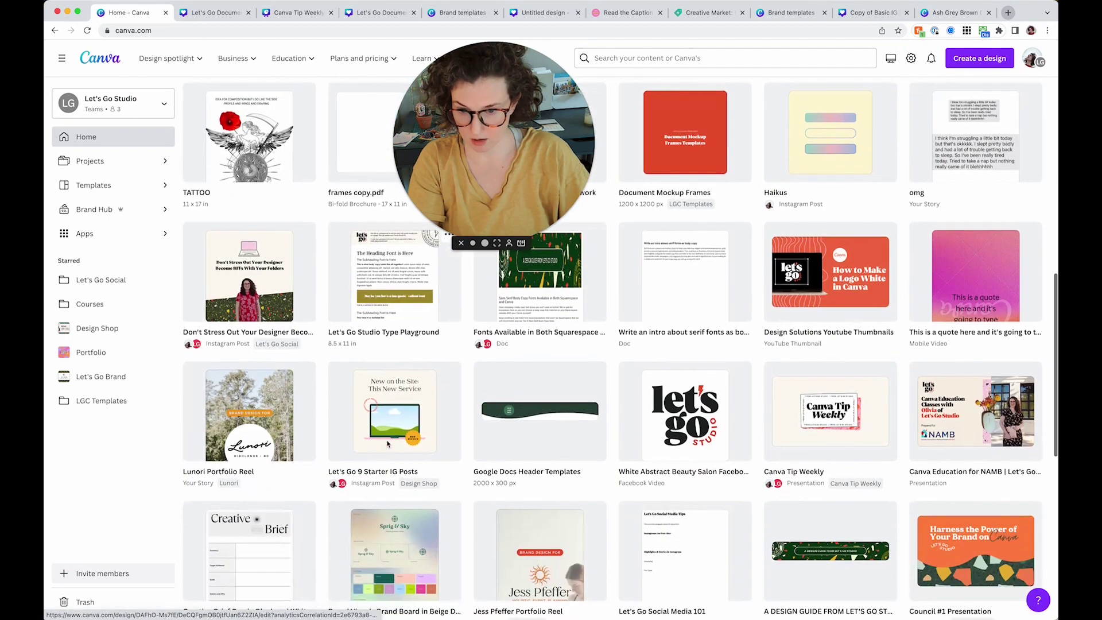
pyautogui.scroll(-2, 387, 443)
pyautogui.scroll(10, 387, 443)
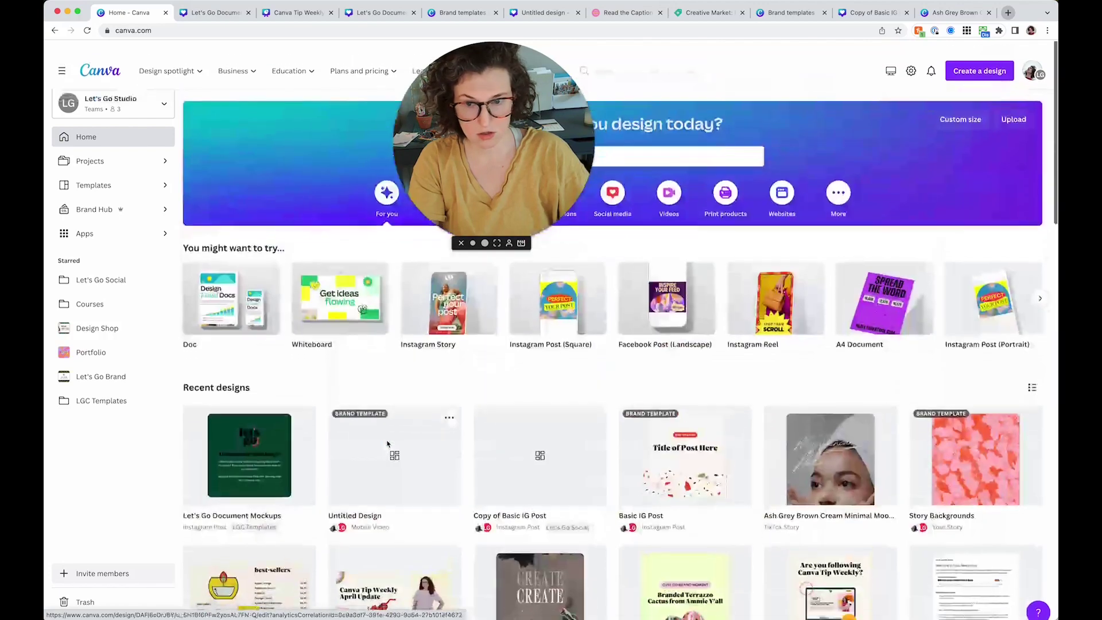
pyautogui.click(507, 144)
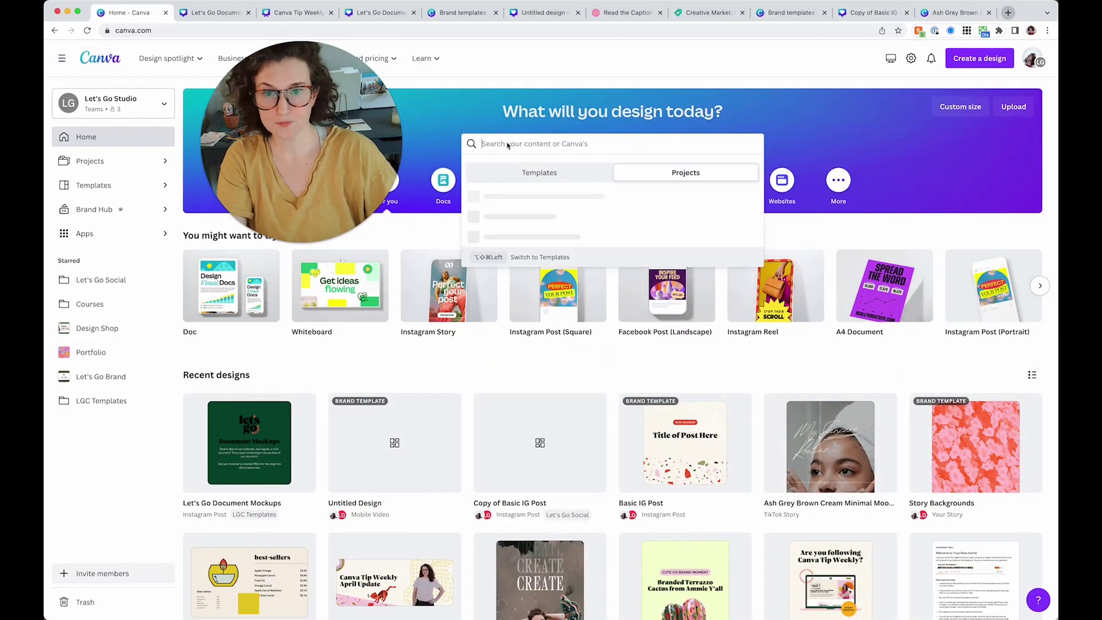
pyautogui.write('seo')
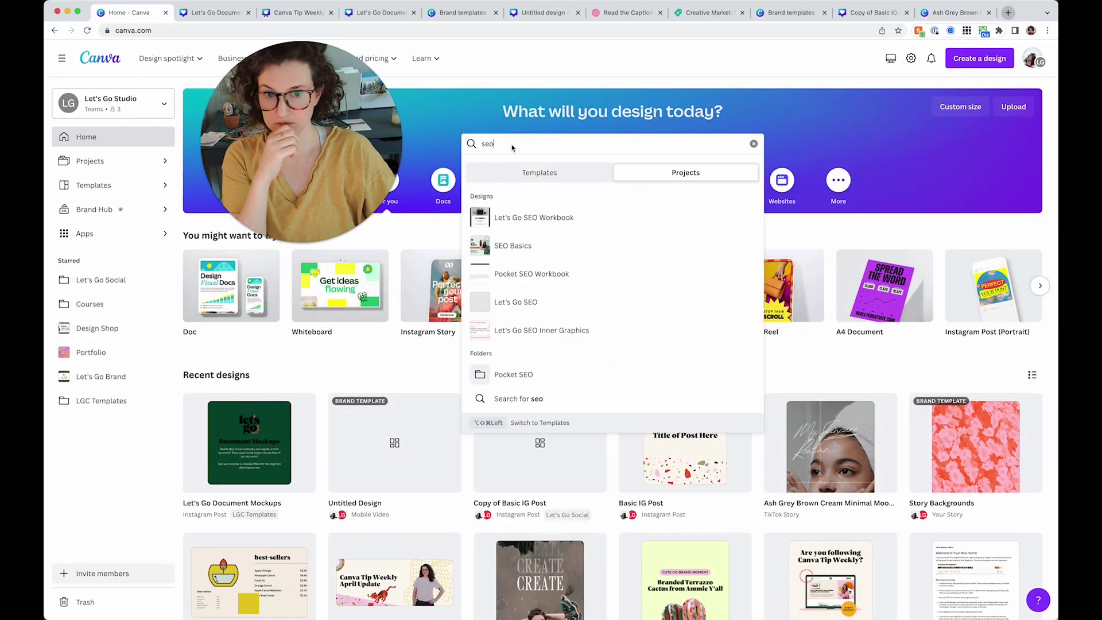
pyautogui.click(537, 215)
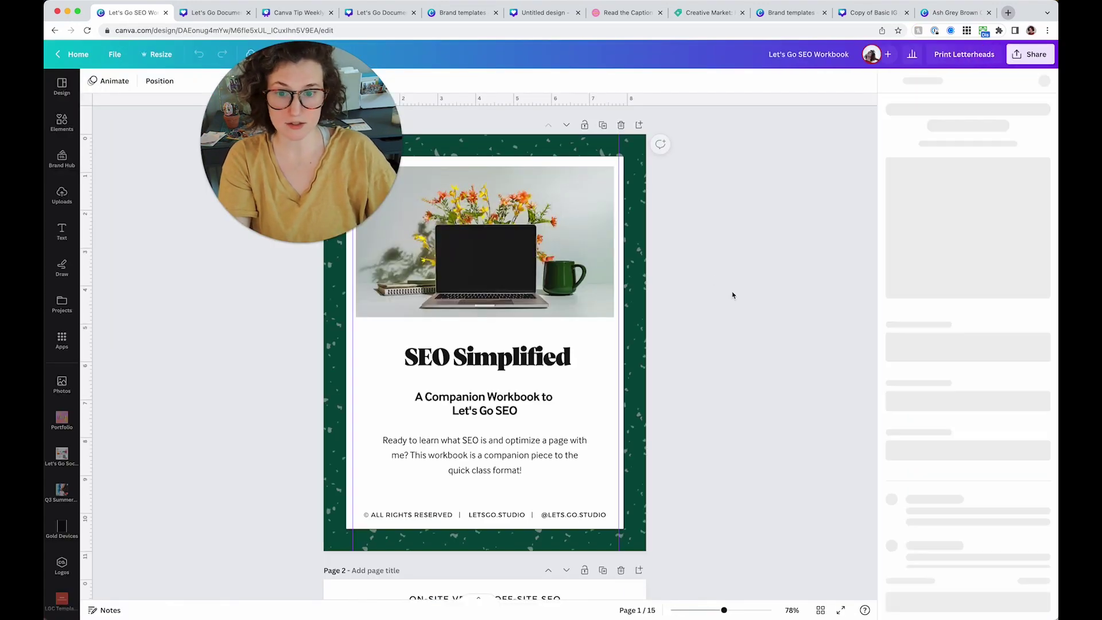
# Download the workbook from Share > Download as PNG with All pages (15) selected.
pyautogui.doubleClick(494, 360)
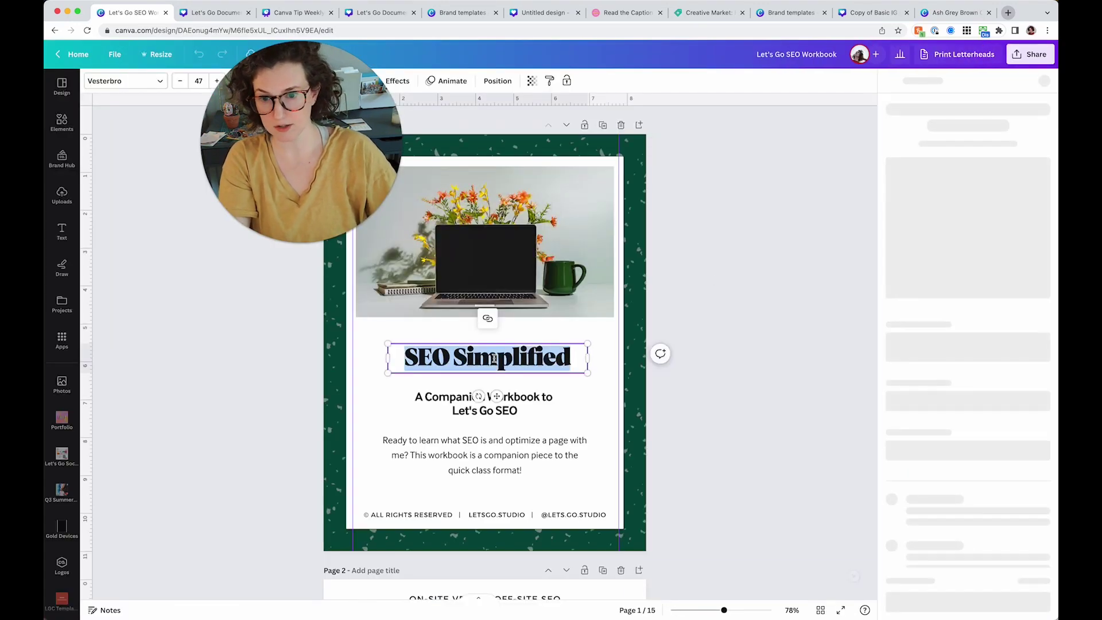
pyautogui.click(801, 315)
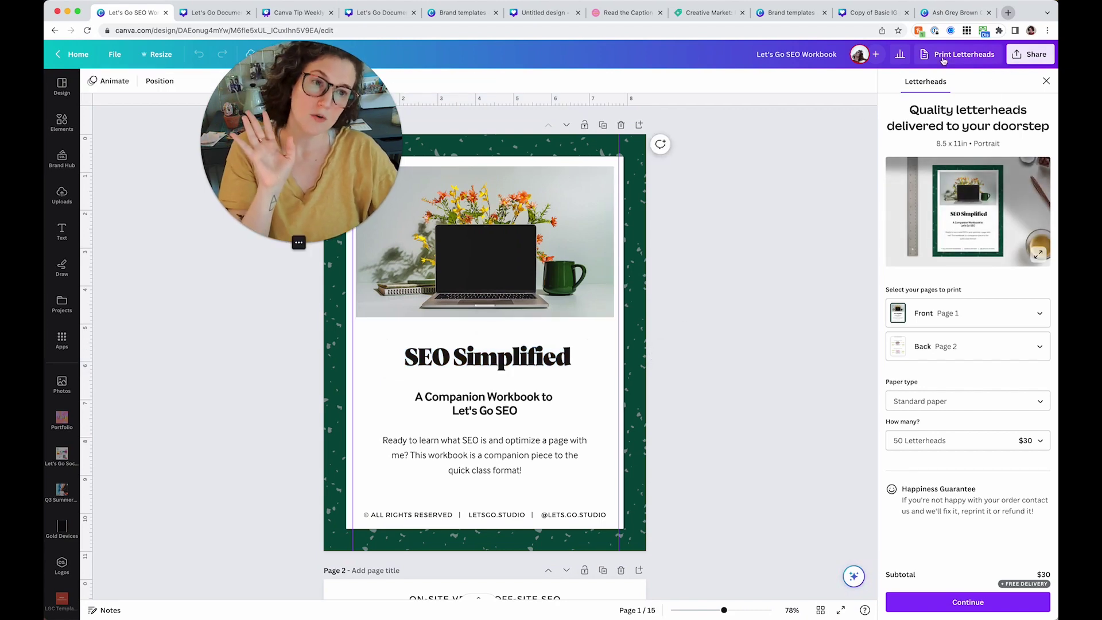
pyautogui.click(1010, 58)
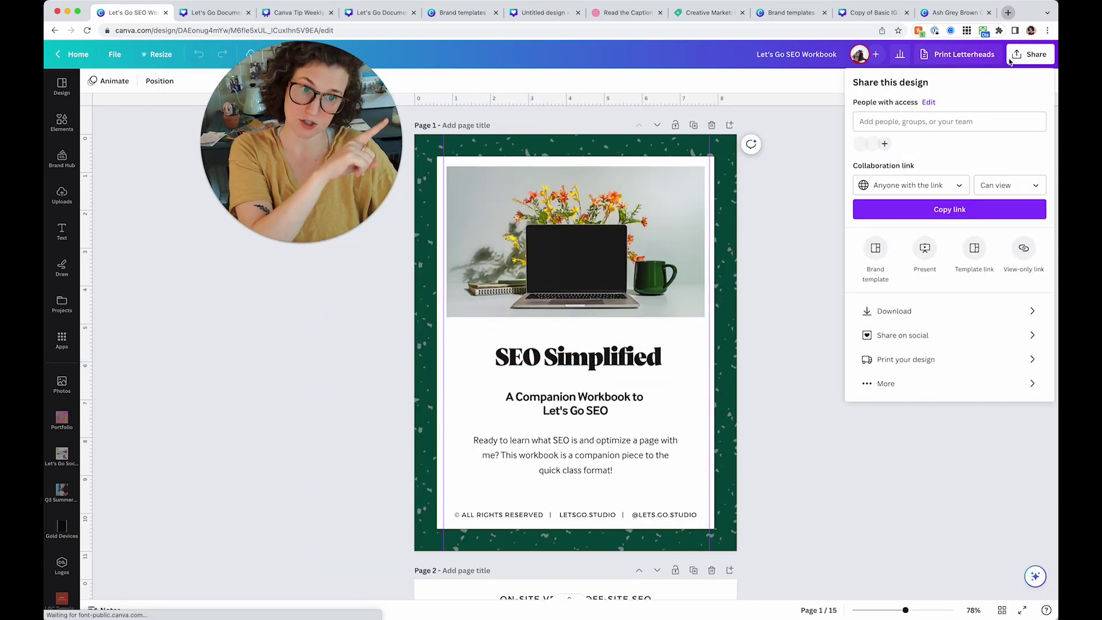
pyautogui.click(899, 312)
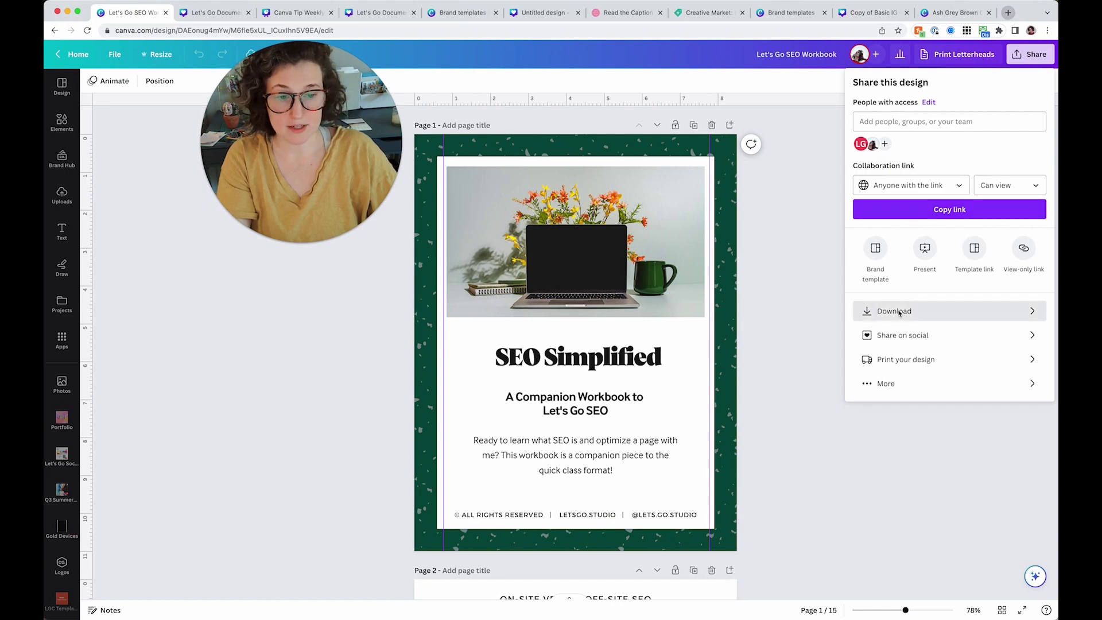
pyautogui.click(881, 127)
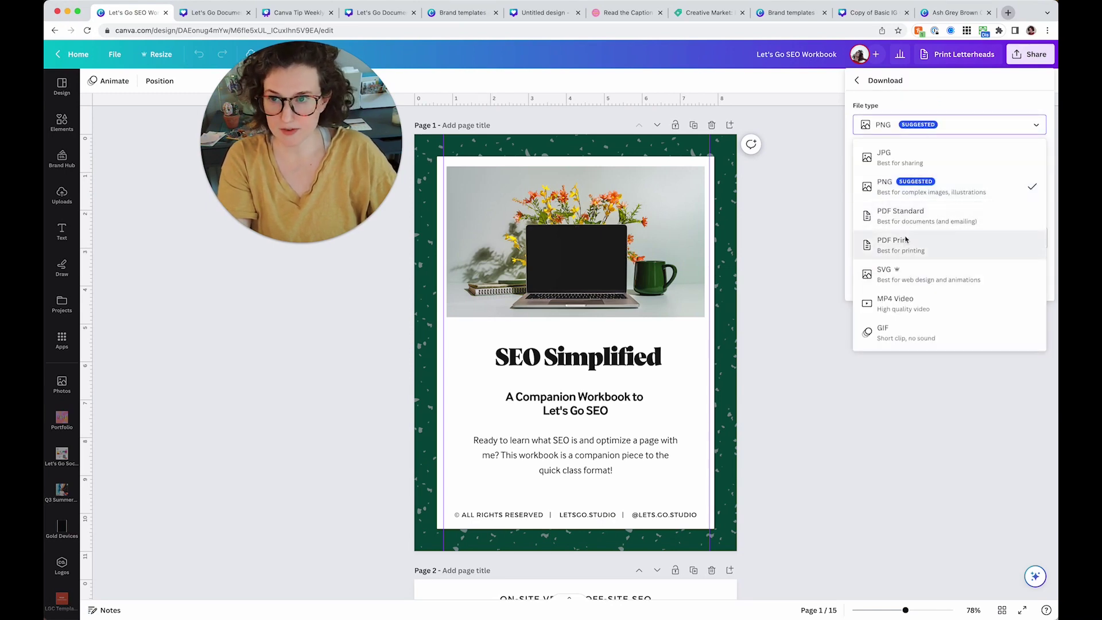
pyautogui.click(902, 187)
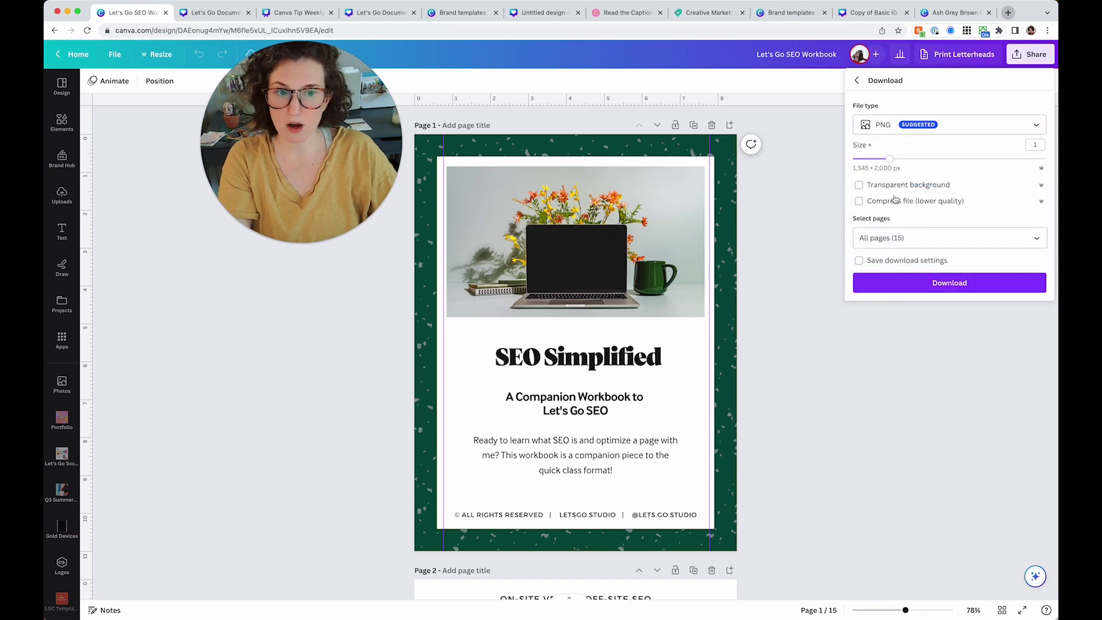
pyautogui.click(898, 248)
pyautogui.click(898, 394)
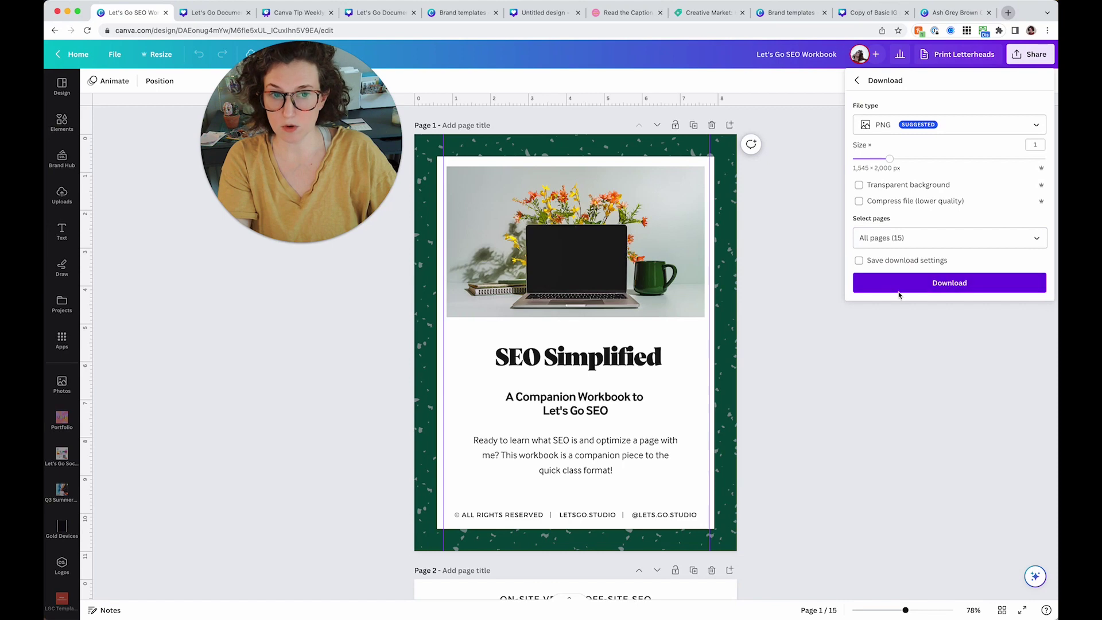
pyautogui.click(899, 291)
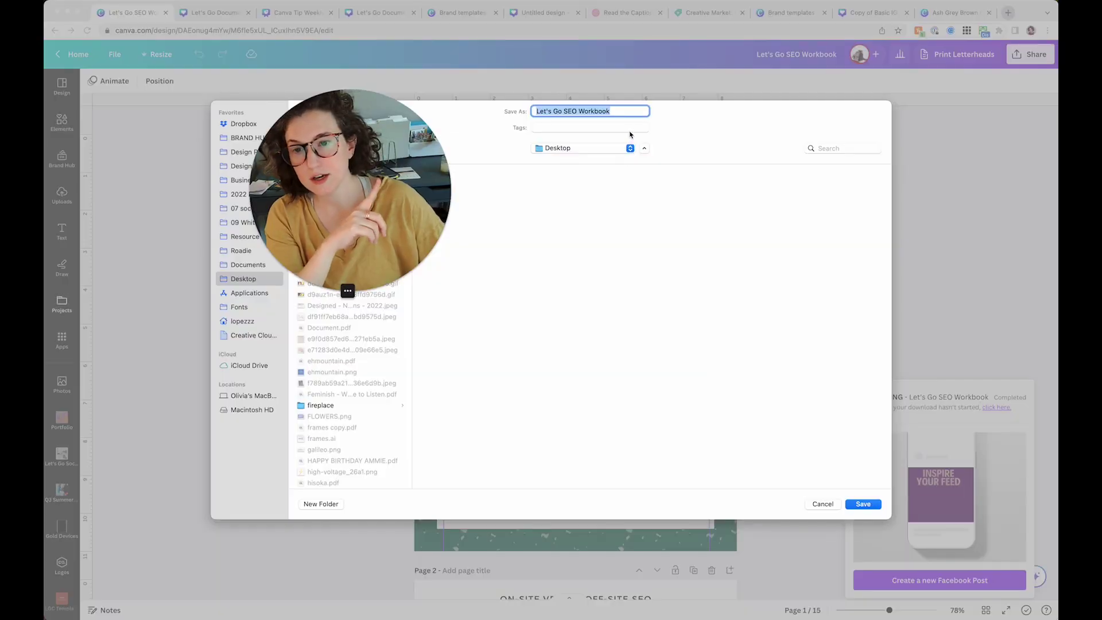
# Save the workbook zip to the Desktop, unpack and preview its PNG pages, then return to Document Mockups.
pyautogui.click(871, 507)
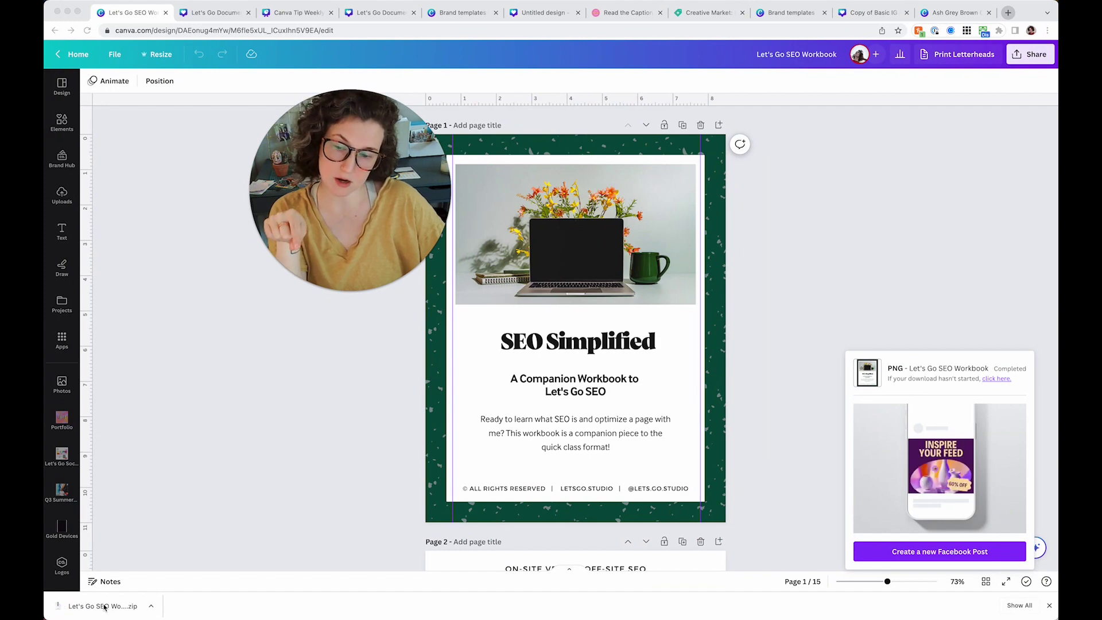
pyautogui.click(110, 605)
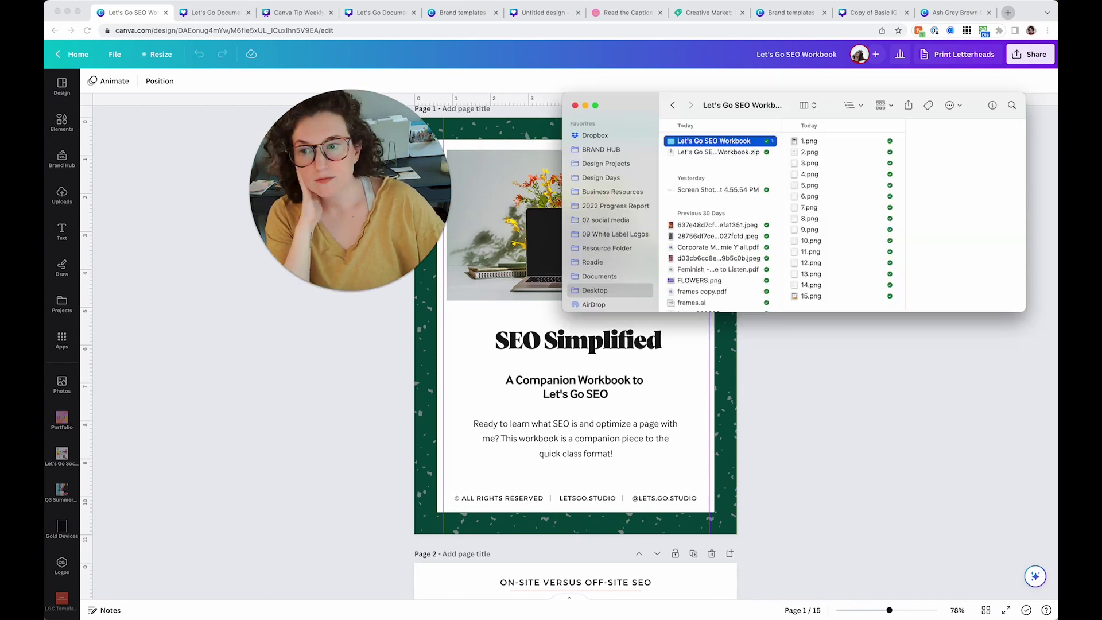
pyautogui.click(808, 142)
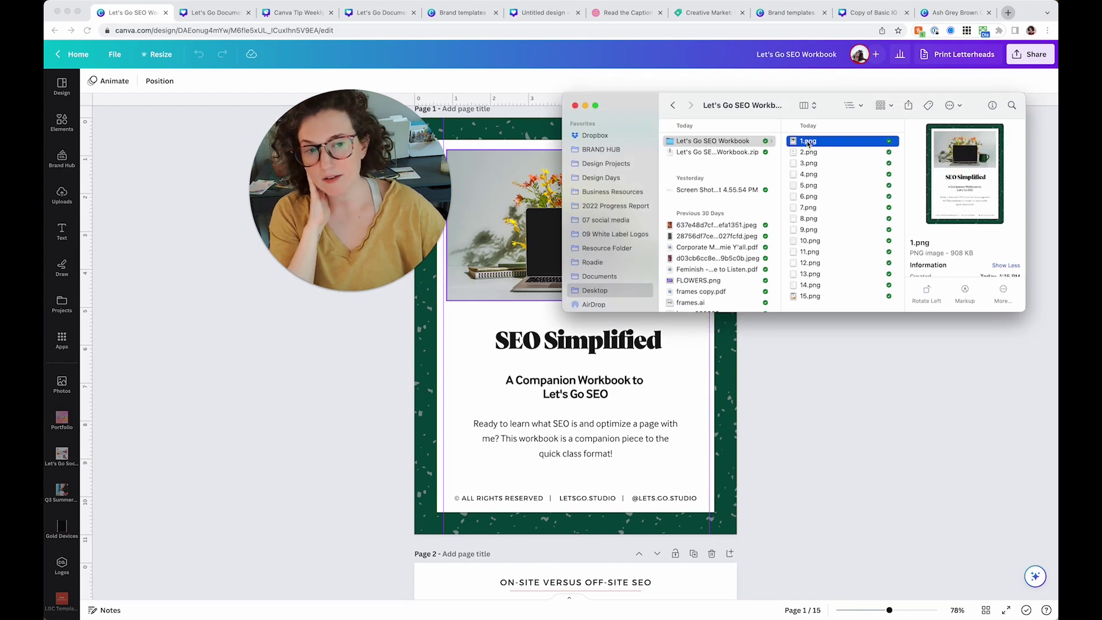
pyautogui.press('Down')
pyautogui.press('Down')
pyautogui.press('Down')
pyautogui.press('Down')
pyautogui.press('Down')
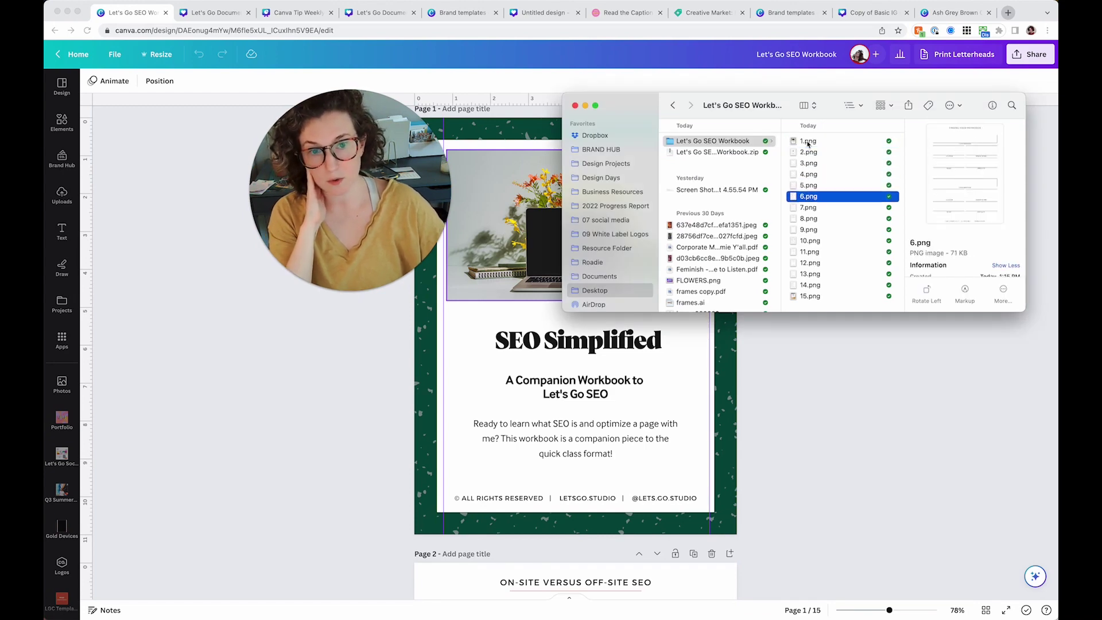
pyautogui.click(222, 13)
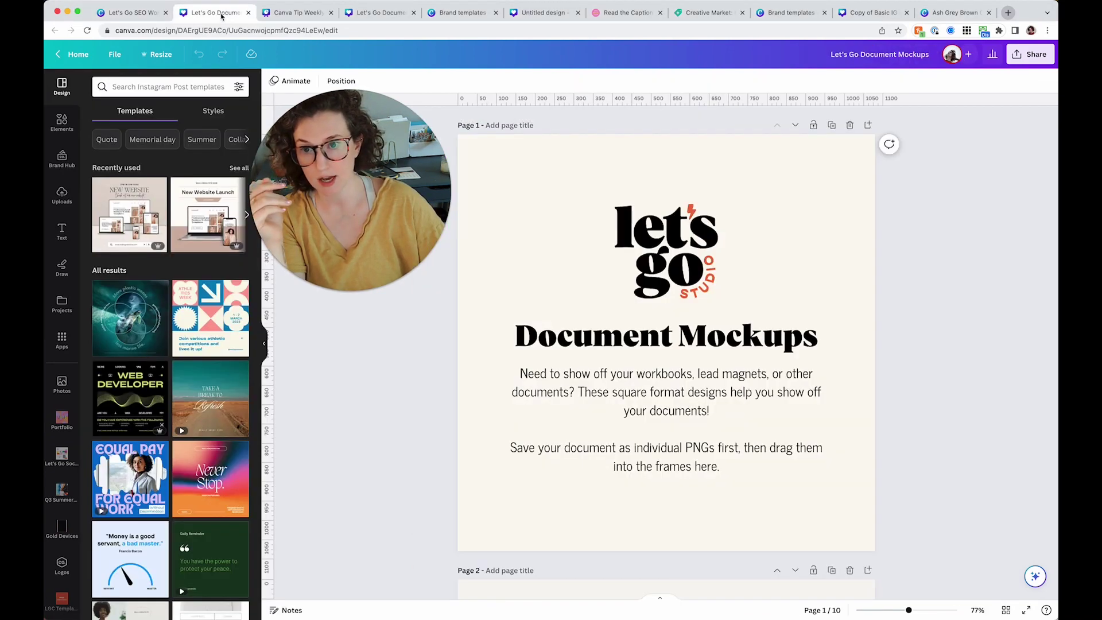
# Scroll the Document Mockups design down to page 5's tilted frames.
pyautogui.press('super+Tab')
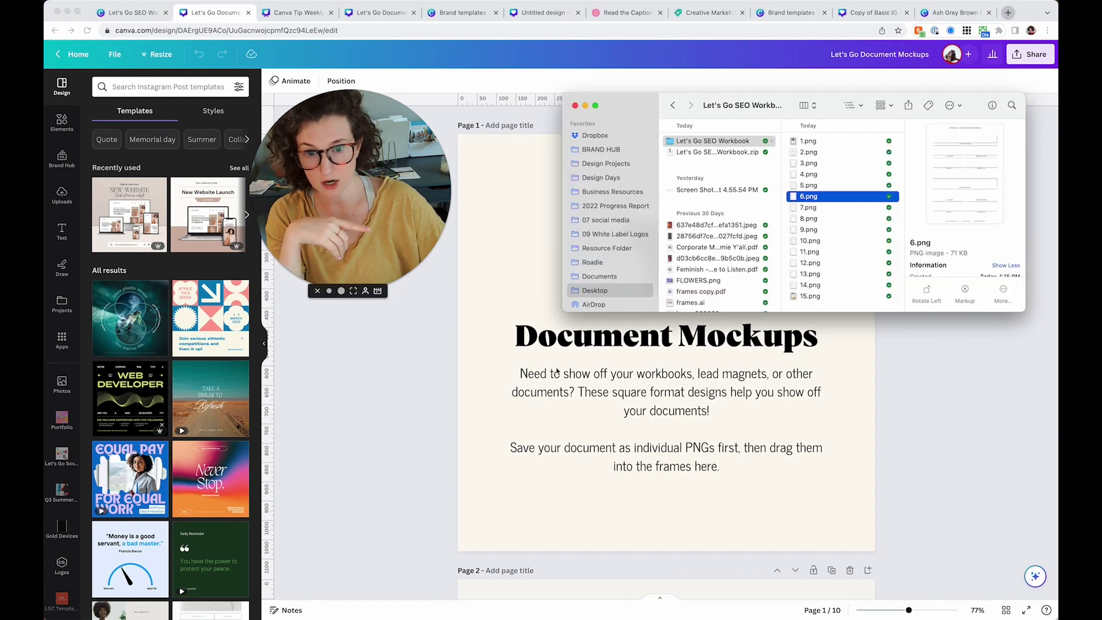
pyautogui.scroll(-15, 537, 379)
pyautogui.scroll(-10, 537, 379)
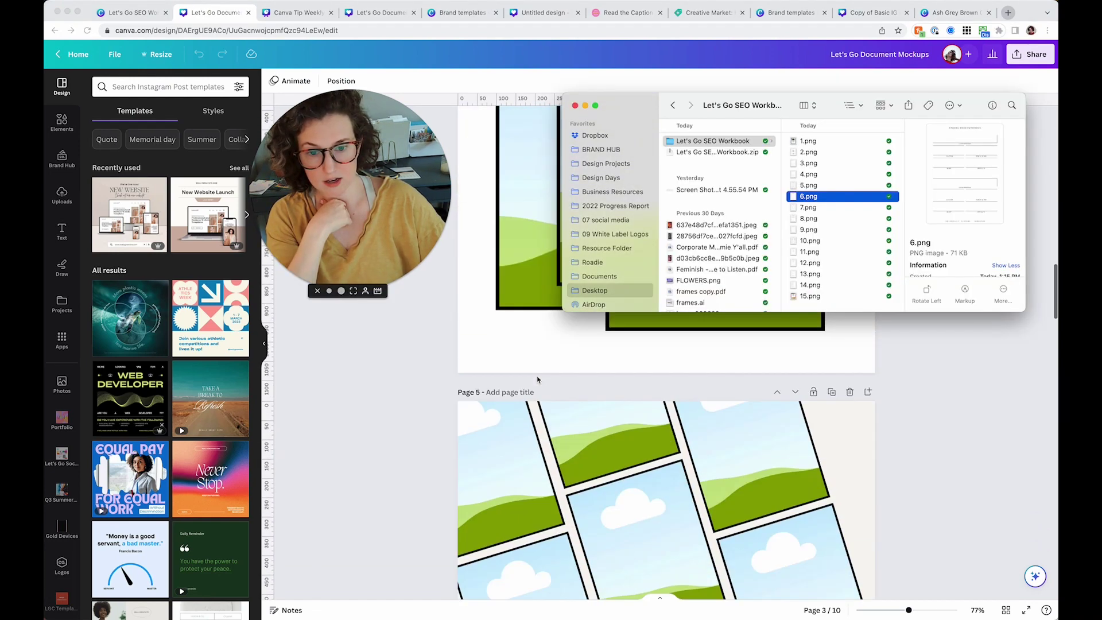
pyautogui.click(519, 332)
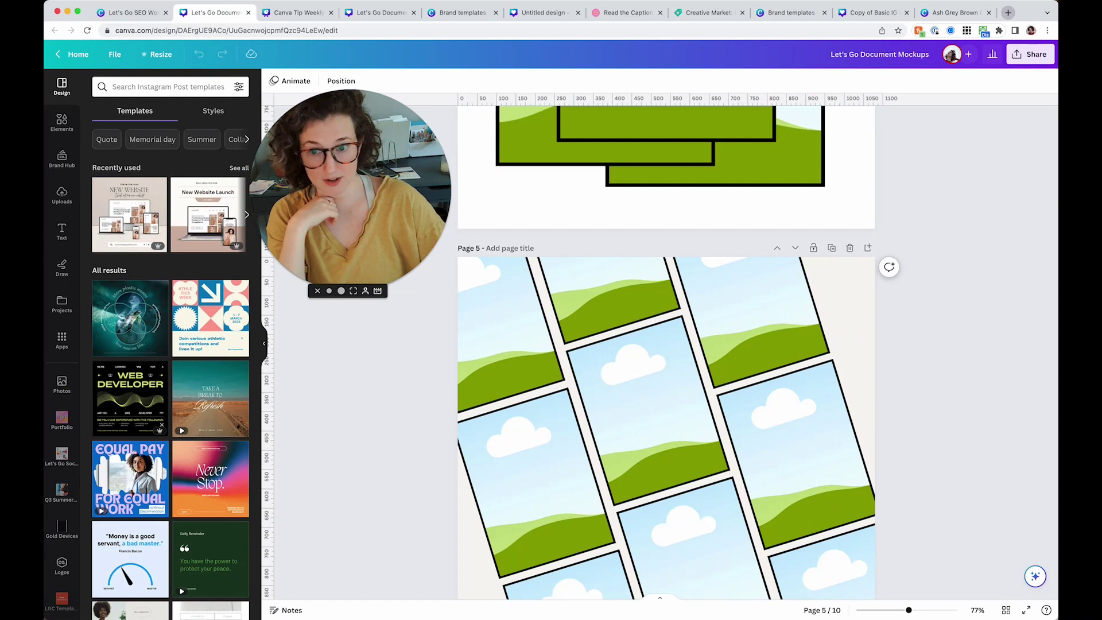
# Select 1.png through 10.png in Finder and drag them into Canva's Uploads panel.
pyautogui.press('super+Tab')
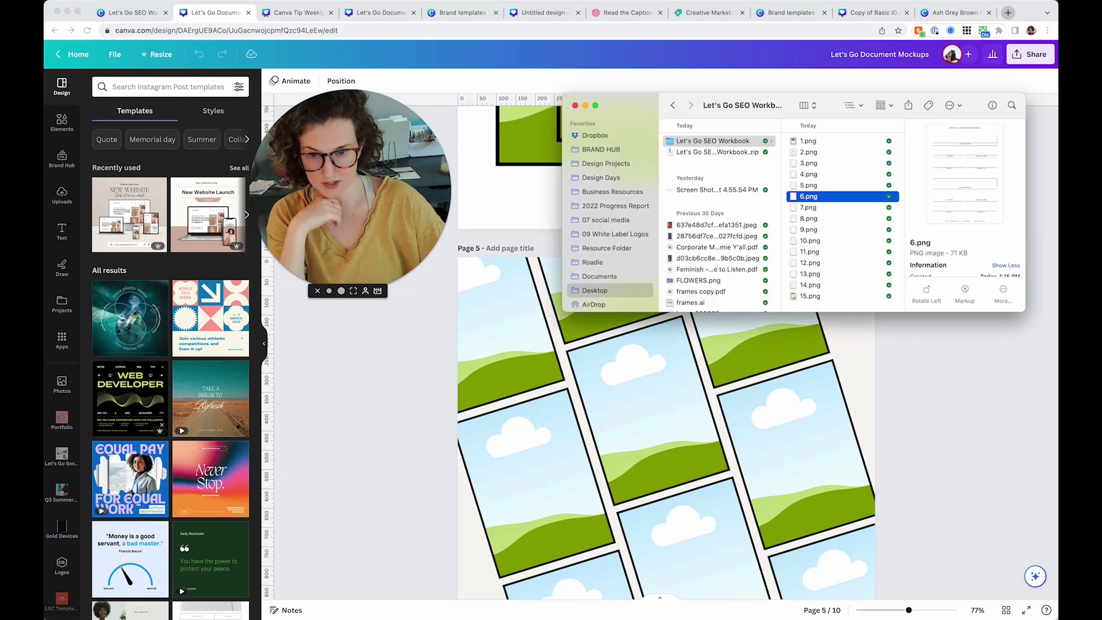
pyautogui.click(829, 145)
pyautogui.keyDown('shift'); pyautogui.click(821, 242); pyautogui.keyUp('shift')
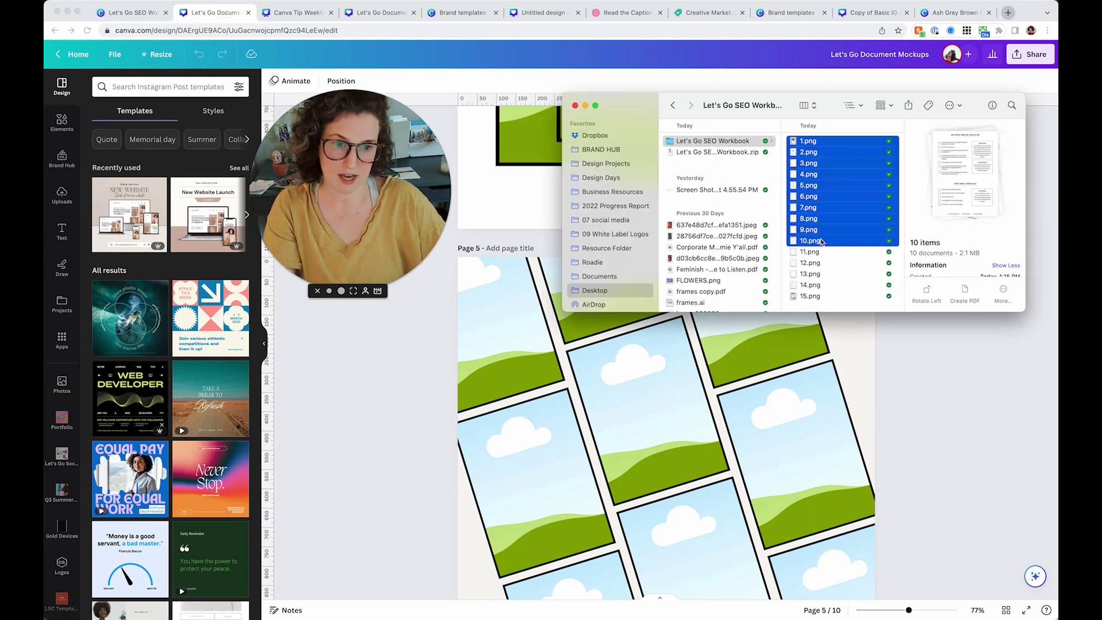
pyautogui.click(192, 266)
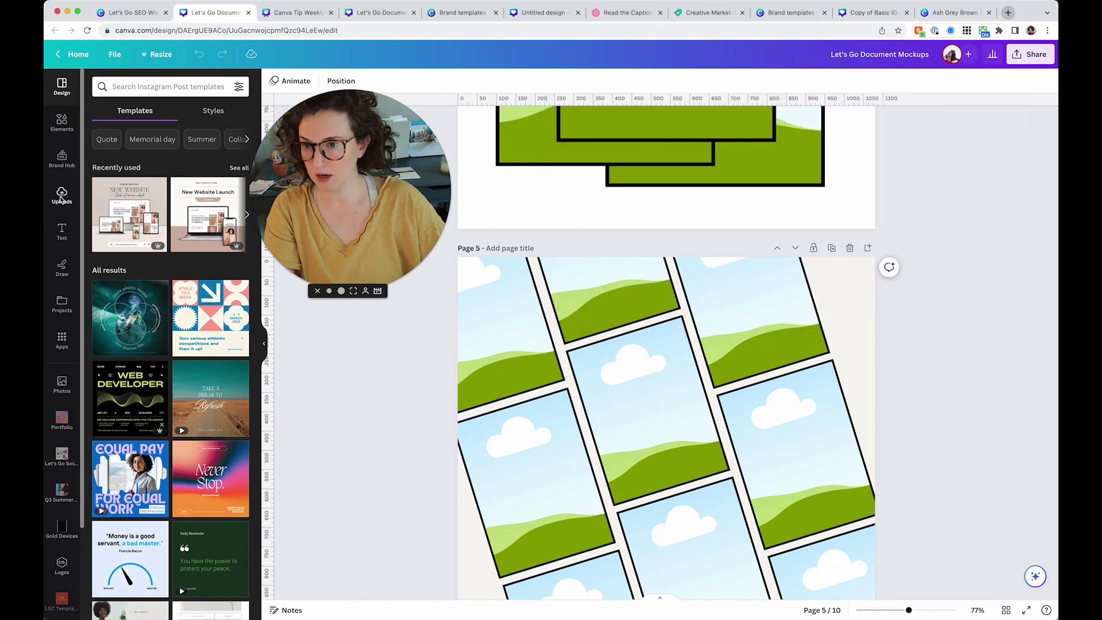
pyautogui.click(62, 195)
pyautogui.press('super+Tab')
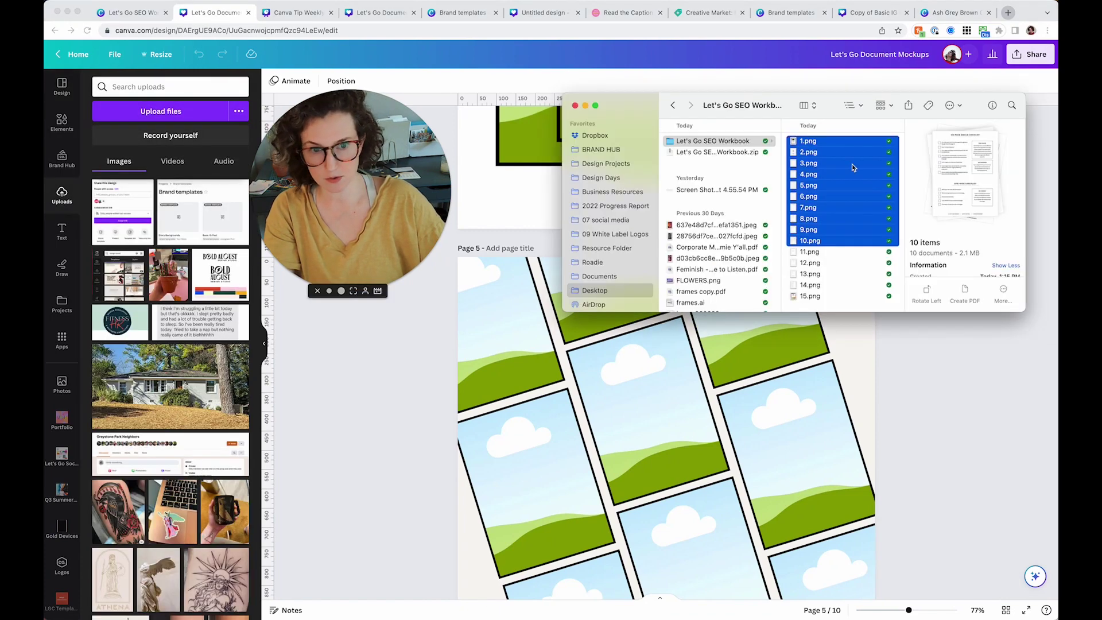
pyautogui.moveTo(851, 164); pyautogui.dragTo(166, 312)
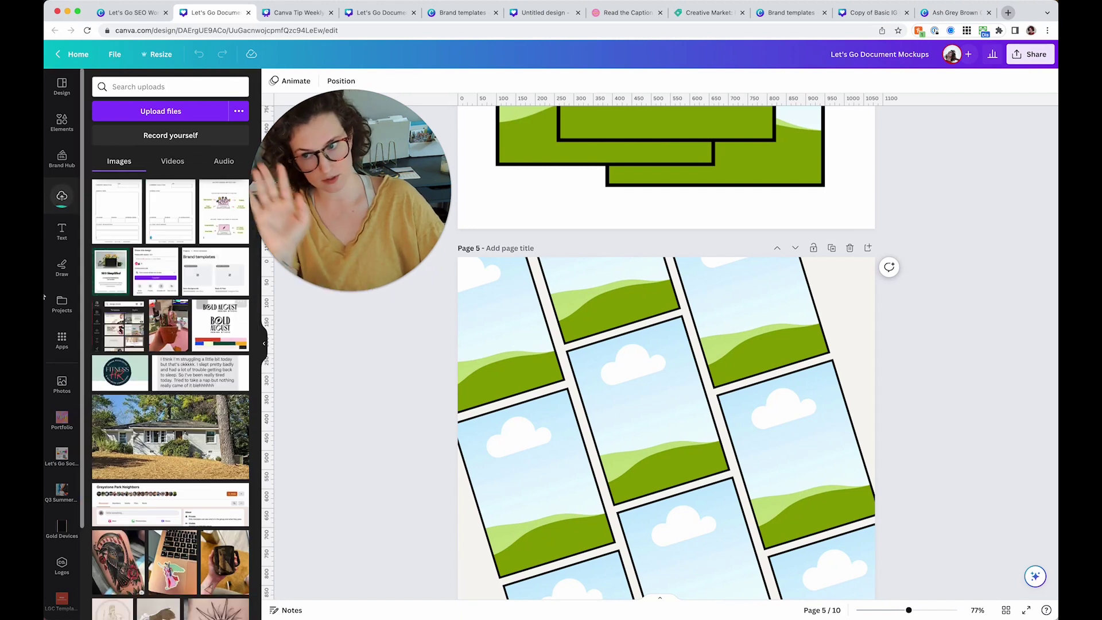
# Put the SEO Simplified cover in page 5's middle frame and the mind-map page in the right frame.
pyautogui.moveTo(220, 291); pyautogui.dragTo(647, 408)
pyautogui.moveTo(106, 397); pyautogui.dragTo(633, 394)
pyautogui.moveTo(224, 347); pyautogui.dragTo(505, 344)
pyautogui.scroll(-1, 298, 352)
pyautogui.moveTo(223, 355); pyautogui.dragTo(826, 493)
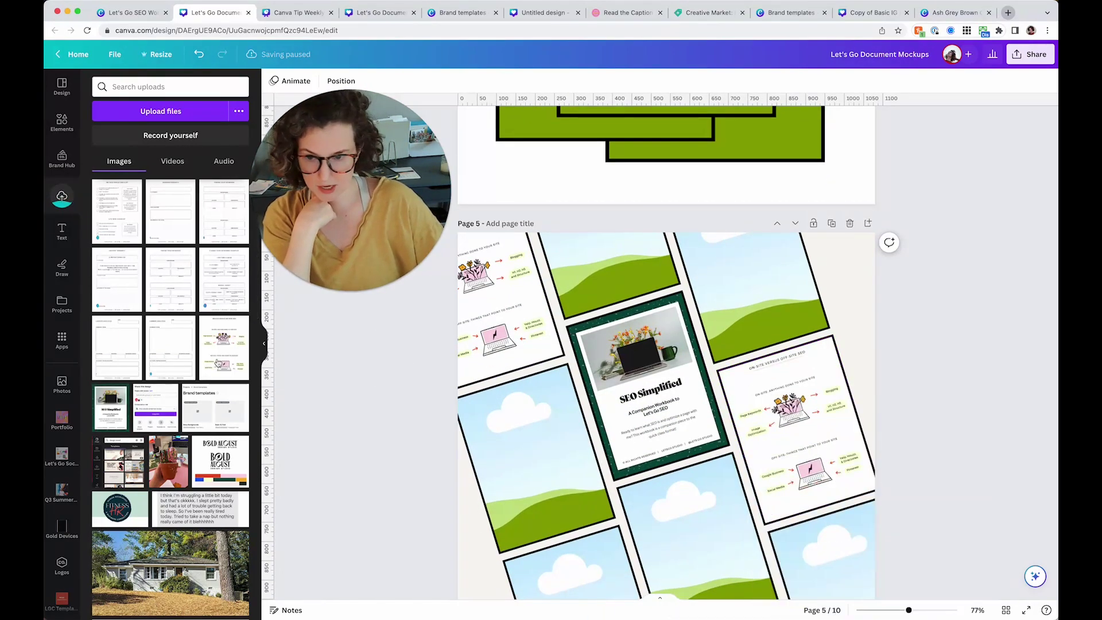
# Fill the remaining frames with Finding Your Keywords, the checklist, 3 Month Analytics and Industry Research pages.
pyautogui.moveTo(177, 295); pyautogui.dragTo(537, 453)
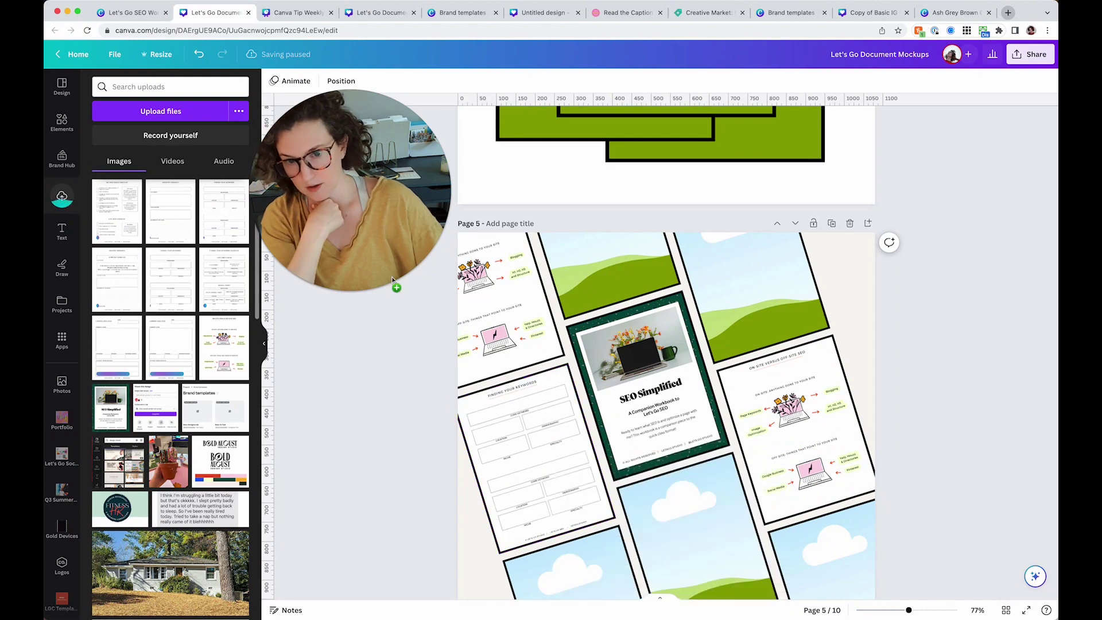
pyautogui.moveTo(117, 211); pyautogui.dragTo(371, 297)
pyautogui.moveTo(143, 365); pyautogui.dragTo(660, 505)
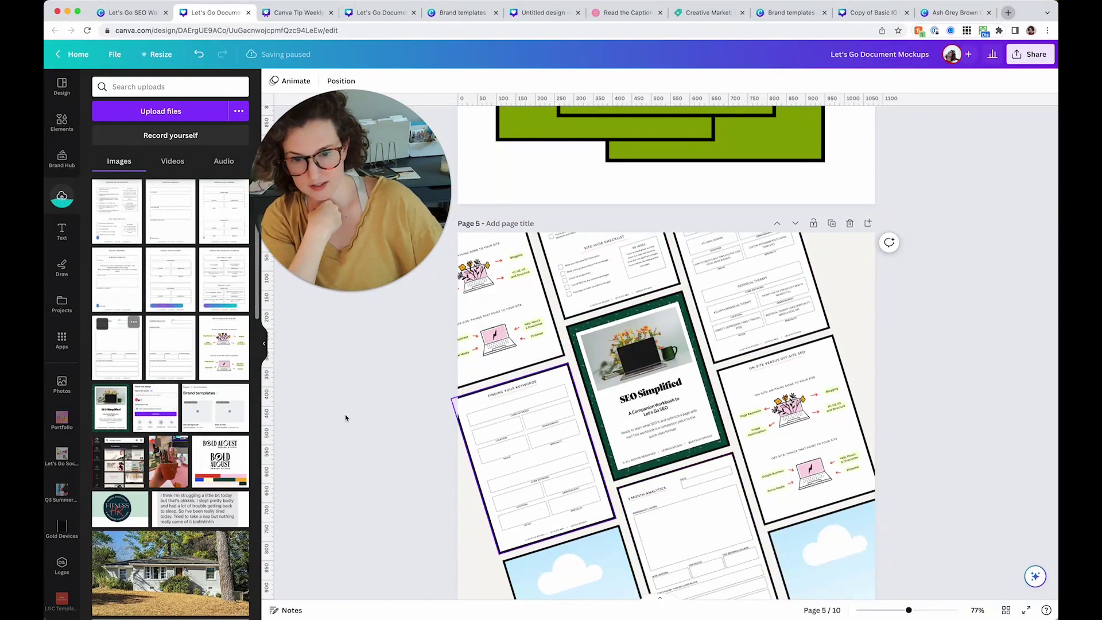
pyautogui.moveTo(161, 224); pyautogui.dragTo(568, 552)
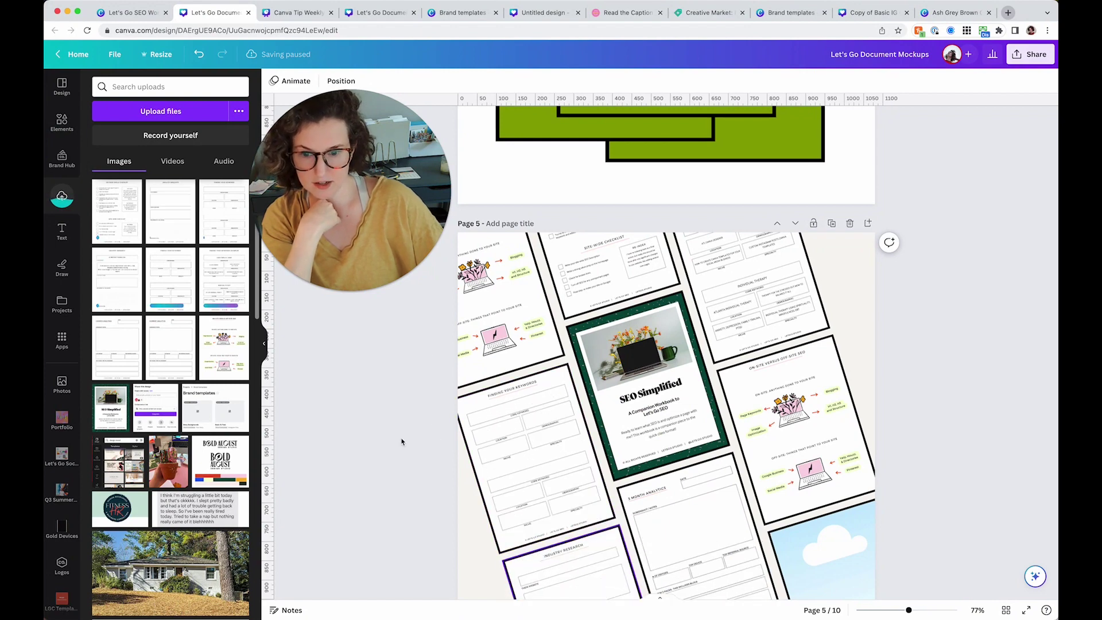
pyautogui.moveTo(206, 222); pyautogui.dragTo(826, 551)
# Try pink, then set page 5's background colour to beige.
pyautogui.click(817, 267)
pyautogui.click(273, 81)
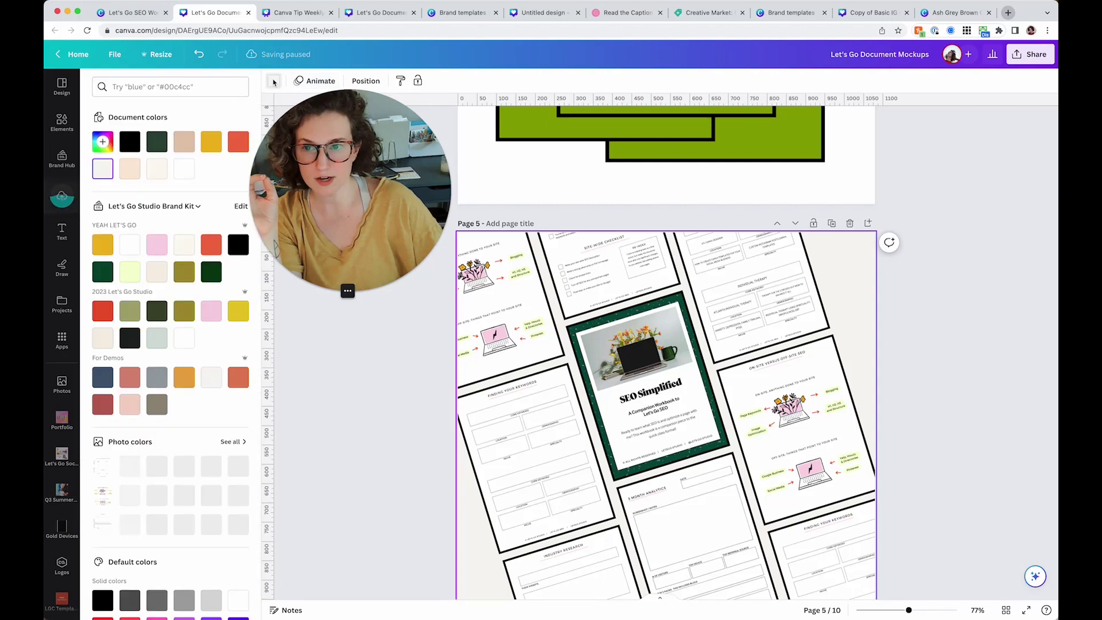
pyautogui.click(159, 244)
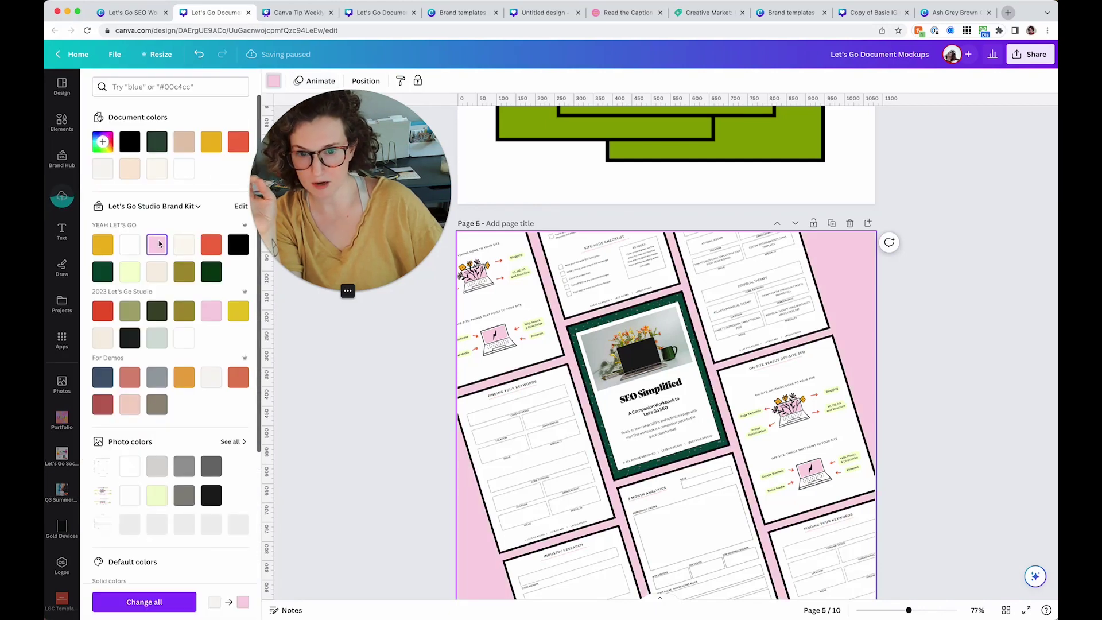
pyautogui.click(156, 271)
pyautogui.scroll(-1, 492, 361)
# Change the mockup frames' black borders to beige to match the background.
pyautogui.click(492, 361)
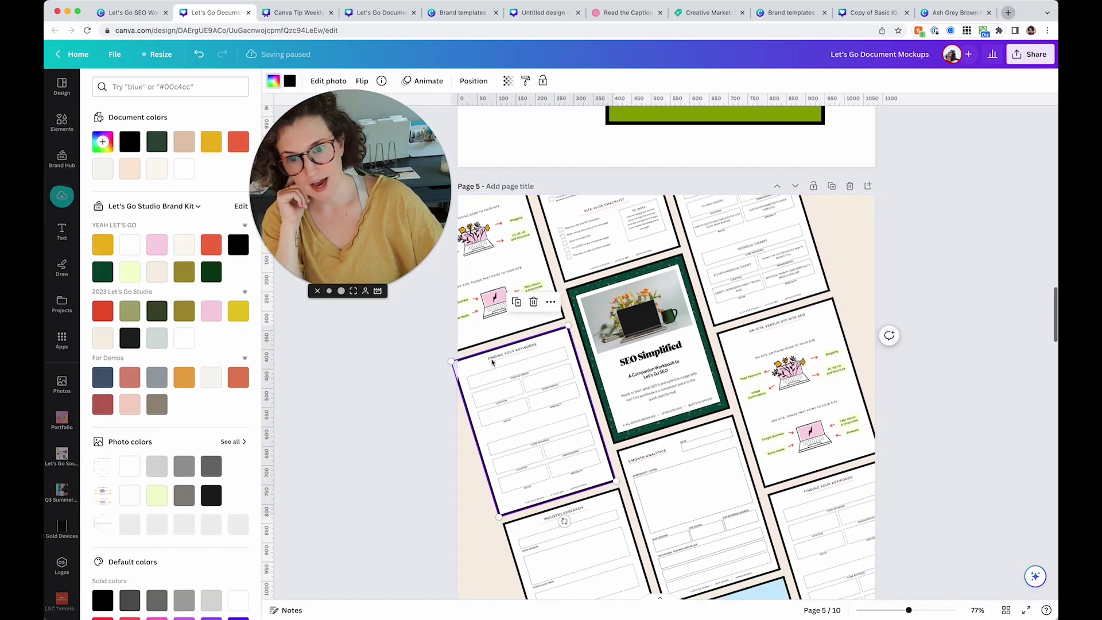
pyautogui.click(153, 277)
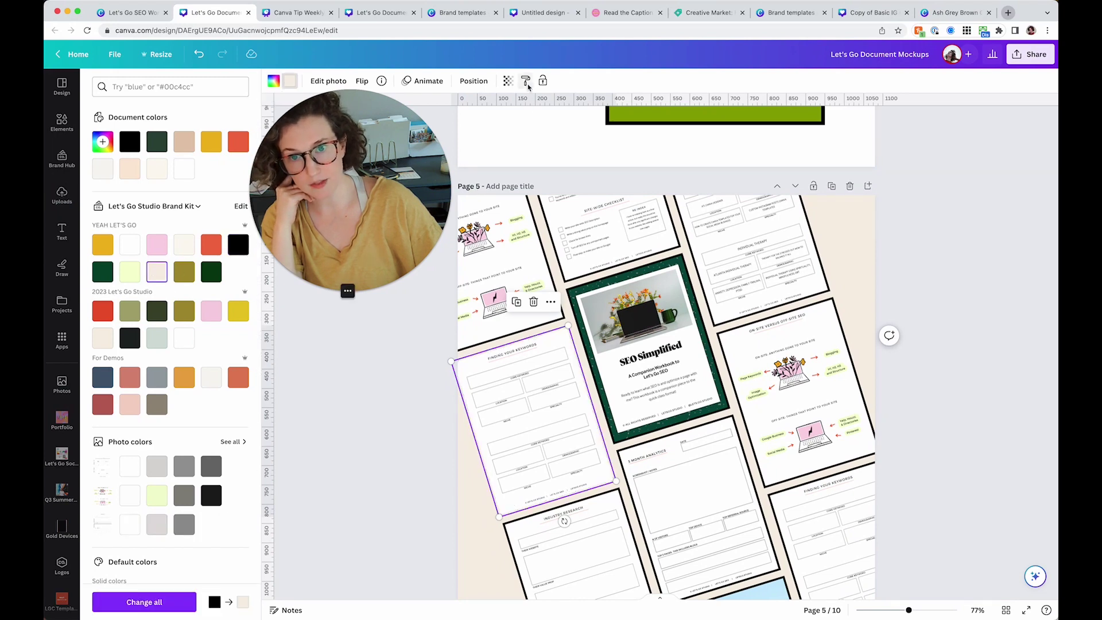
pyautogui.click(572, 226)
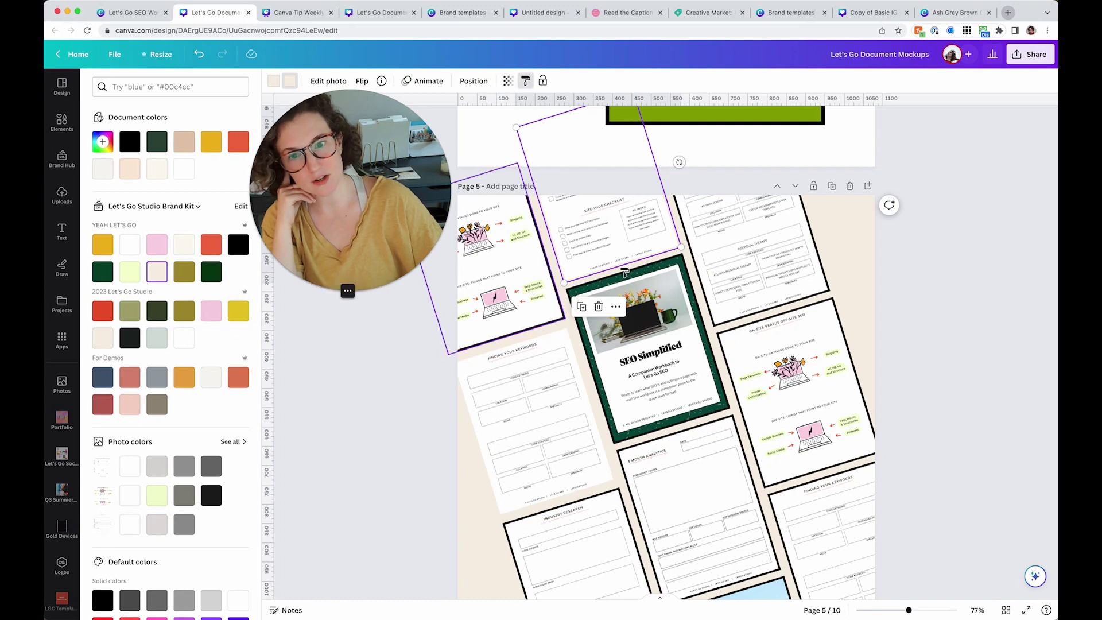
pyautogui.moveTo(842, 249); pyautogui.dragTo(544, 583)
pyautogui.click(402, 473)
pyautogui.scroll(-1, 403, 472)
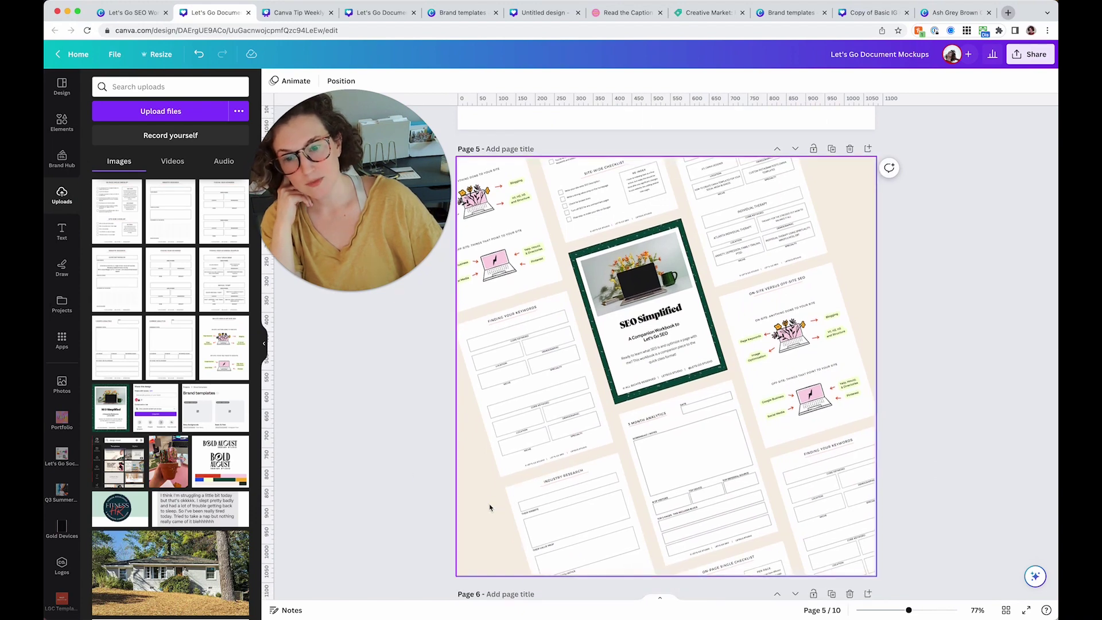
# Try dark green and pale yellow-green, then settle on an olive background for page 5.
pyautogui.click(273, 81)
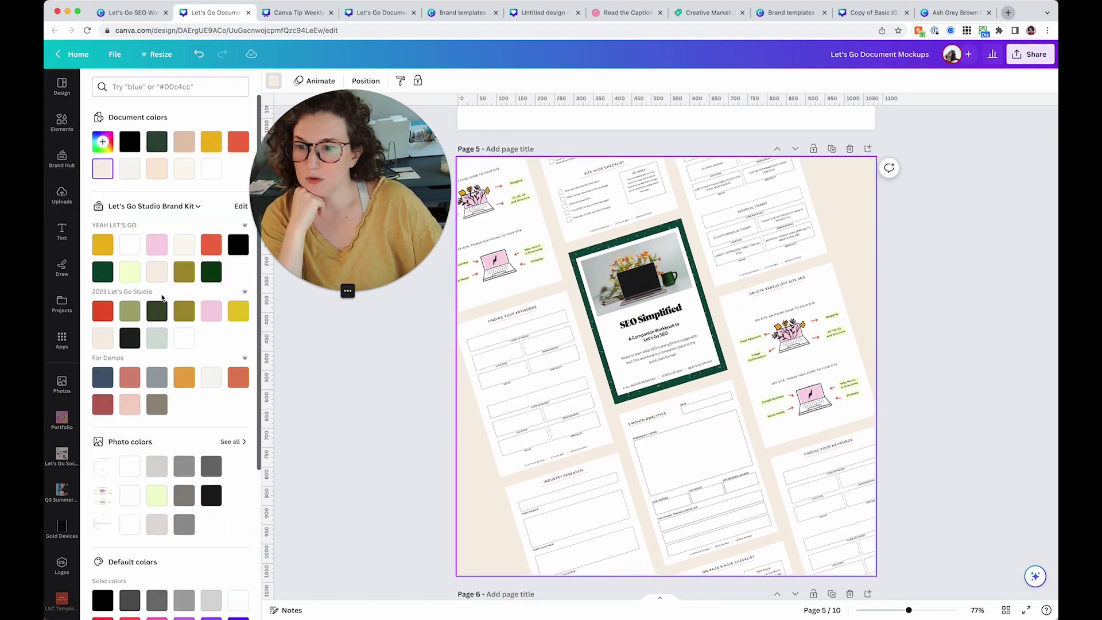
pyautogui.click(102, 272)
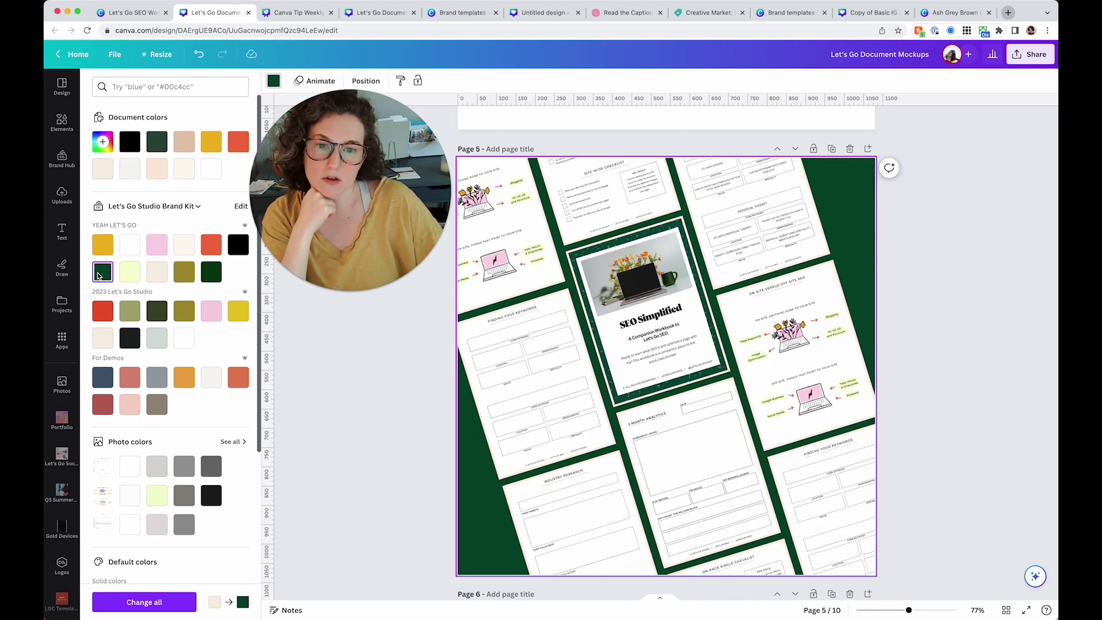
pyautogui.click(127, 278)
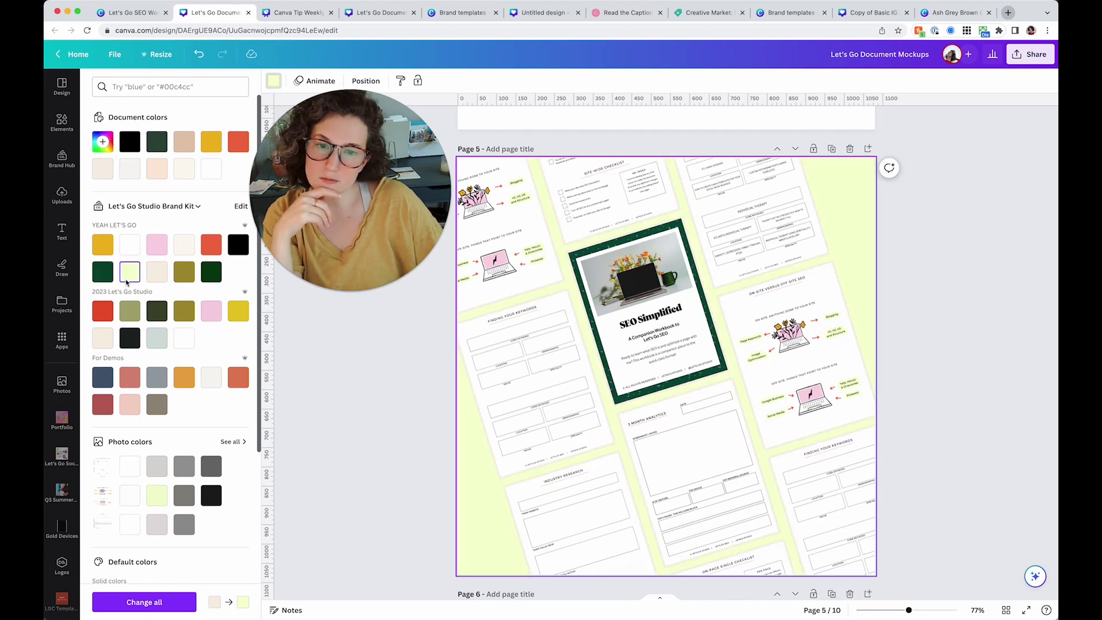
pyautogui.click(190, 270)
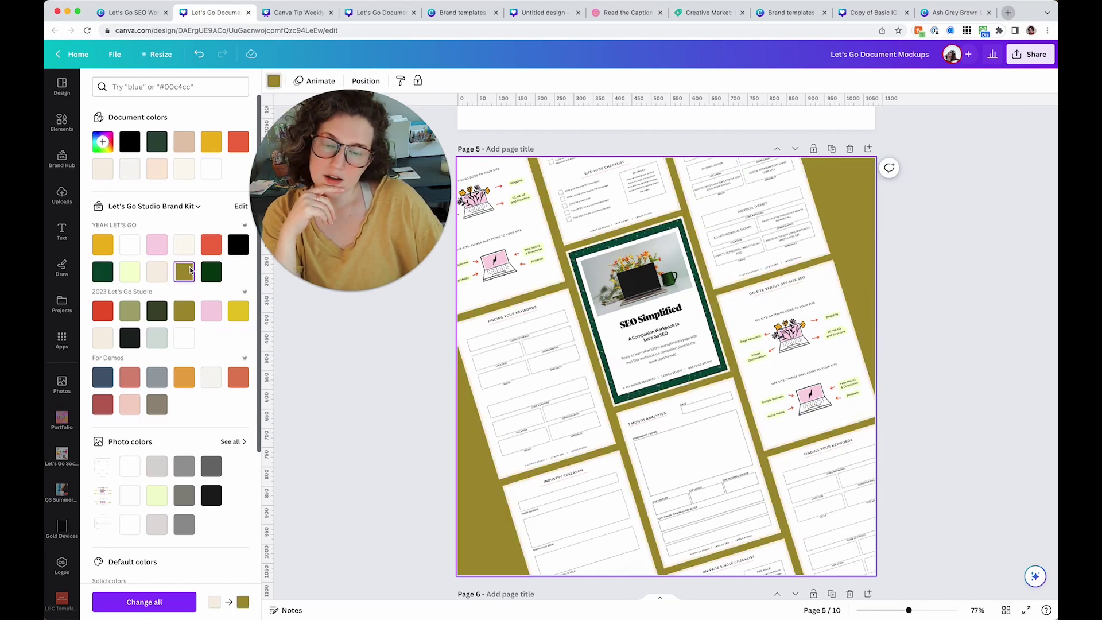
pyautogui.click(935, 298)
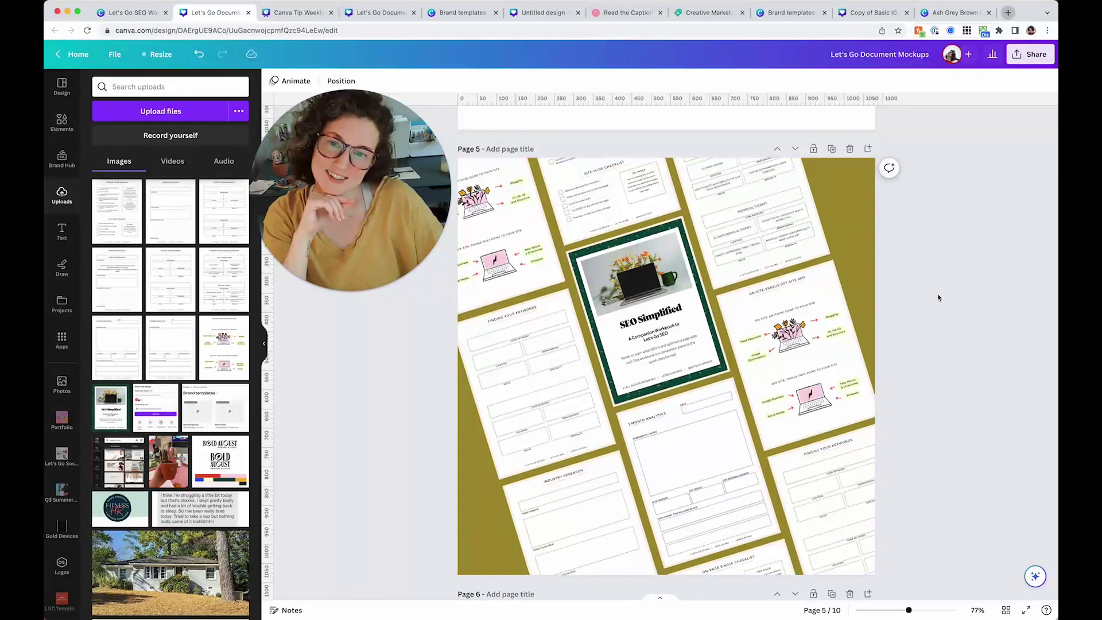
pyautogui.scroll(-1, 938, 297)
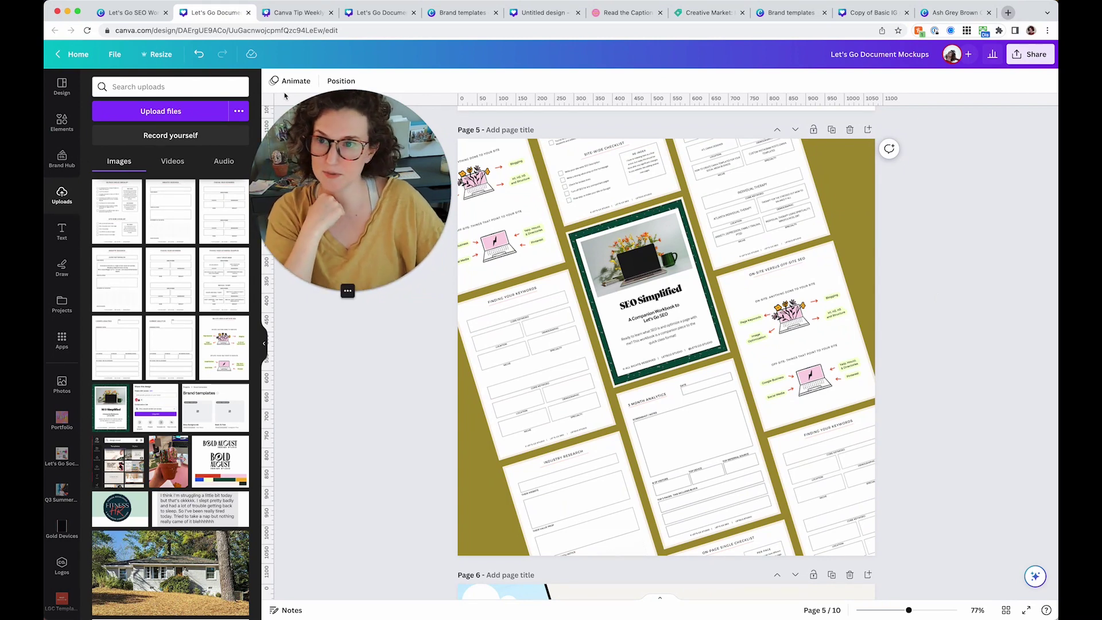
# Bring up the Canva Tip Weekly 2023 design on page 12's slide about template types.
pyautogui.click(295, 12)
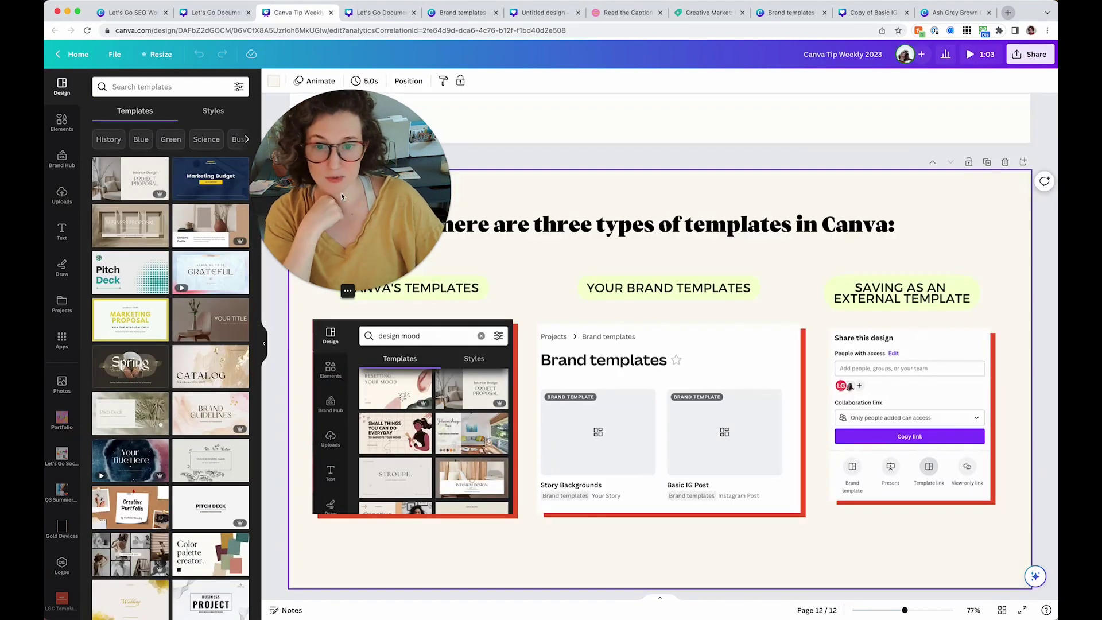
pyautogui.moveTo(341, 193); pyautogui.dragTo(428, 167)
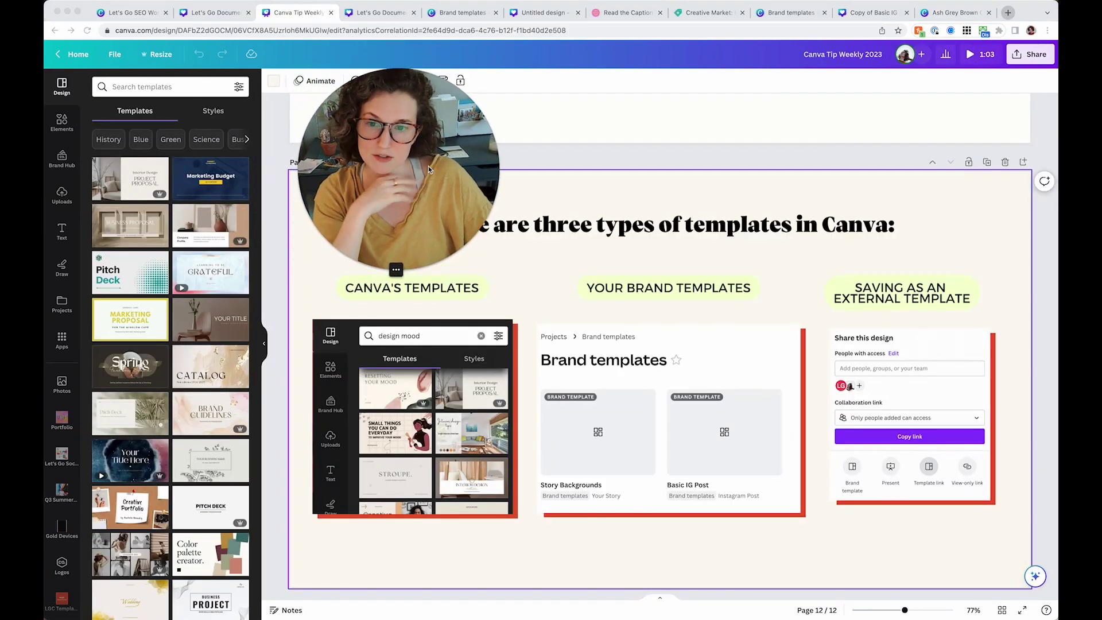